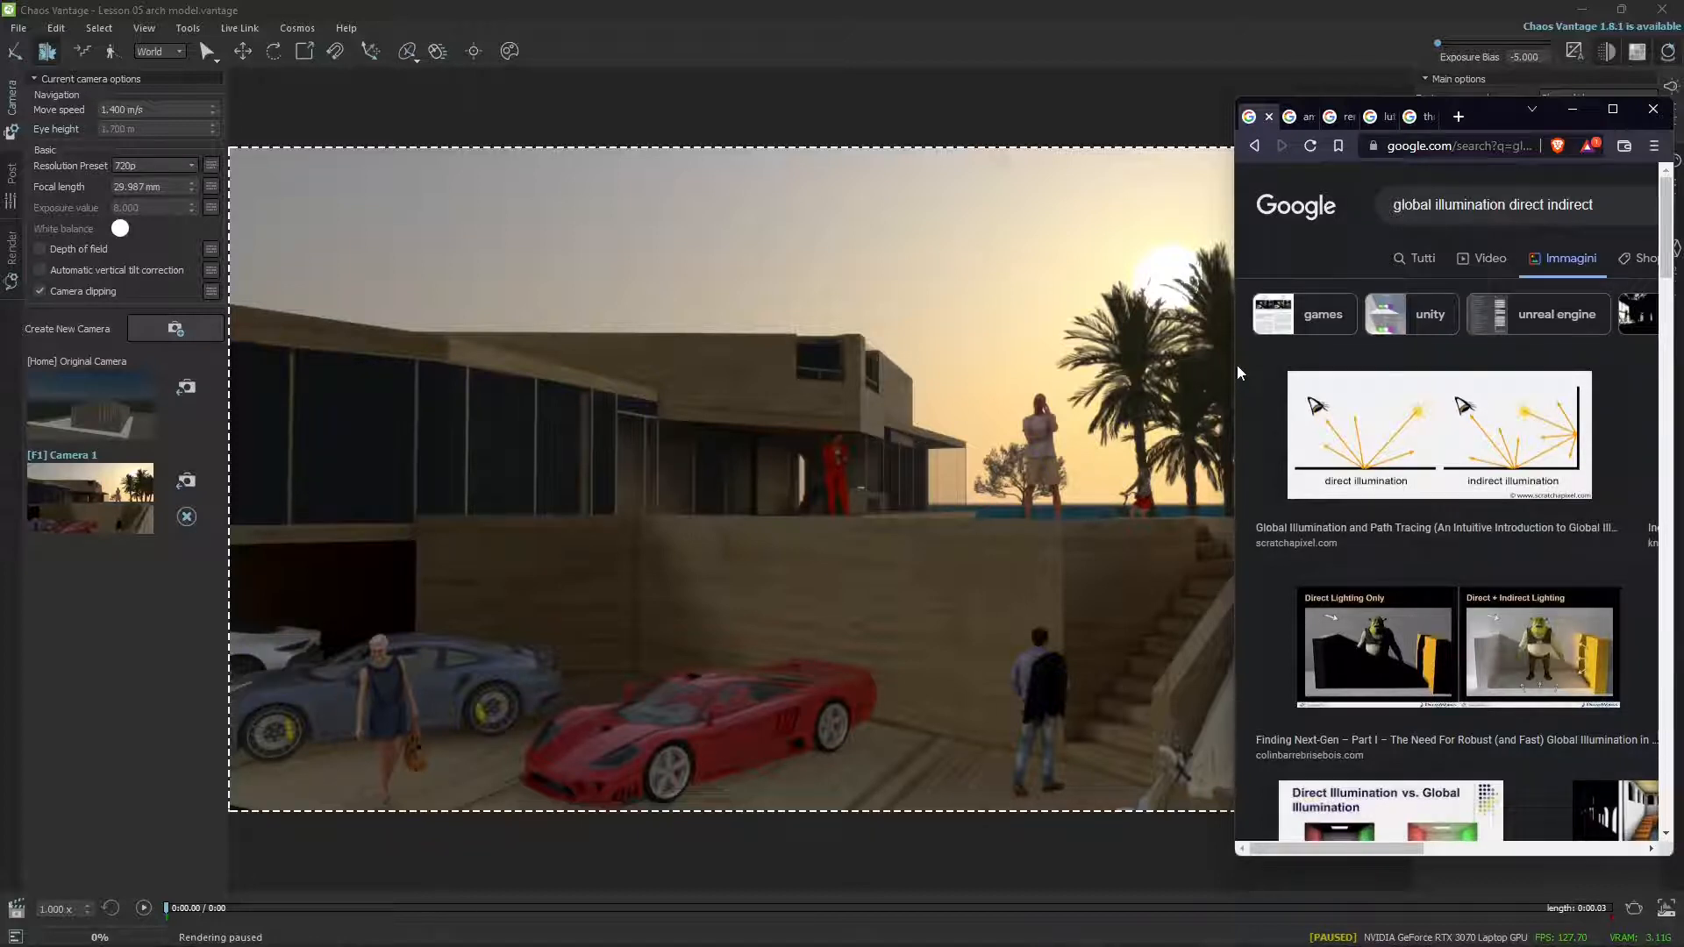
Widen the browser window and review the image results for global illumination, ambient occlusion and render noise denoiser.
{"action": "left_click_drag", "start_coordinate": [1236, 365], "coordinate": [710, 331]}
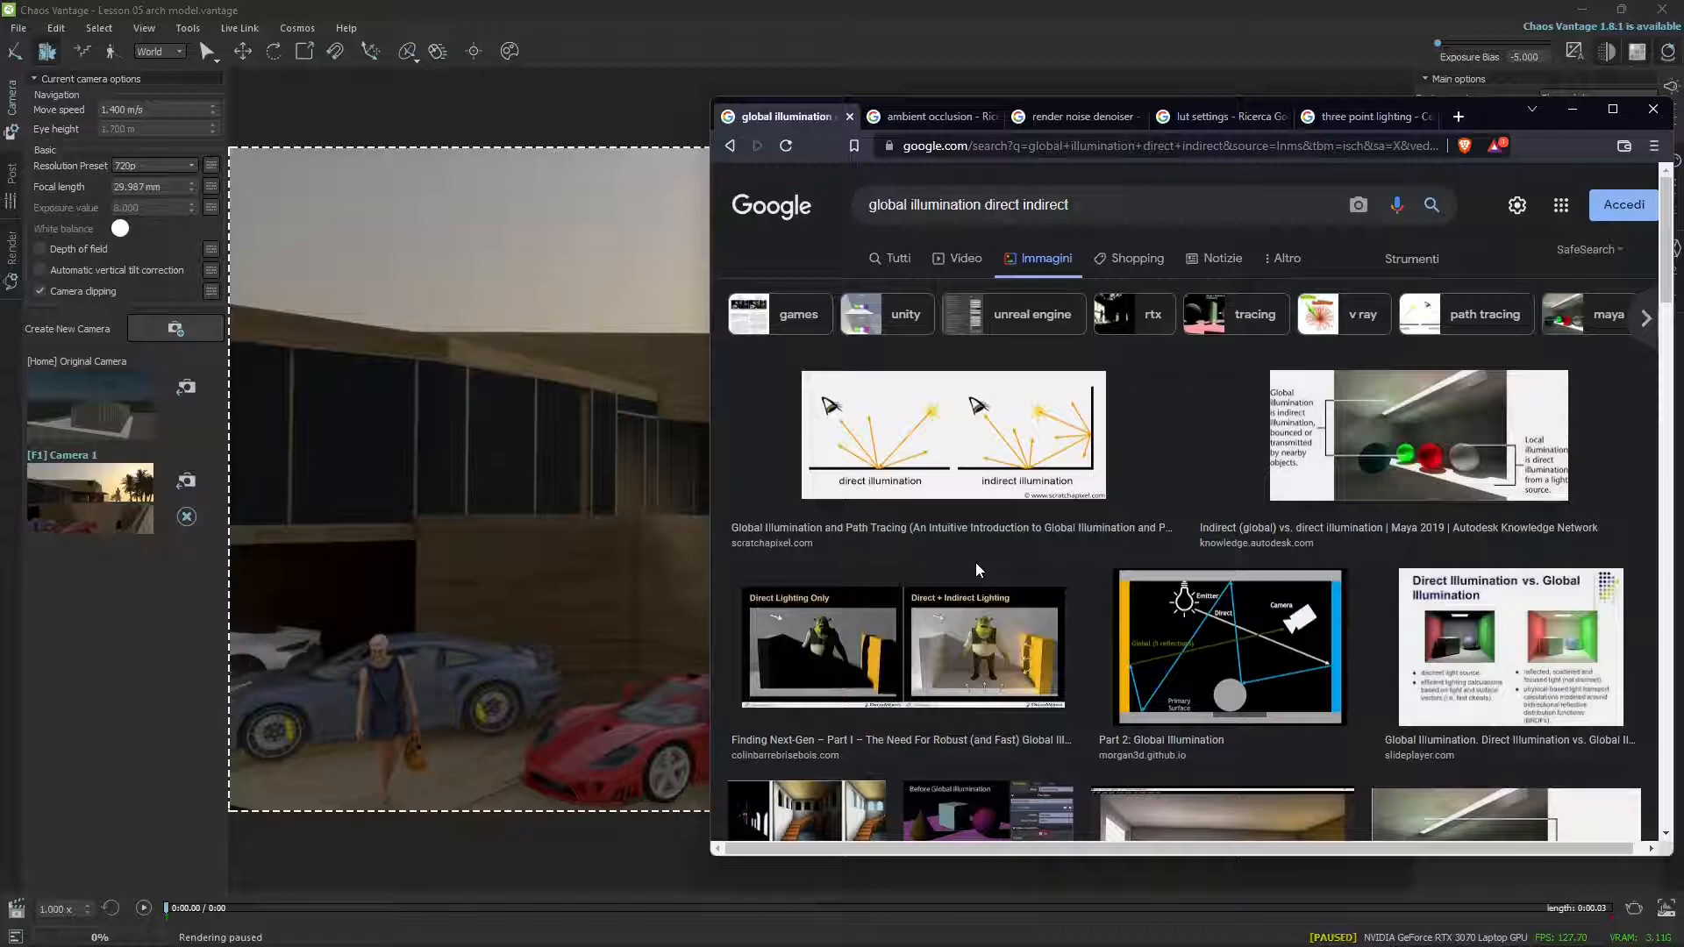
{"action": "left_click", "coordinate": [929, 124]}
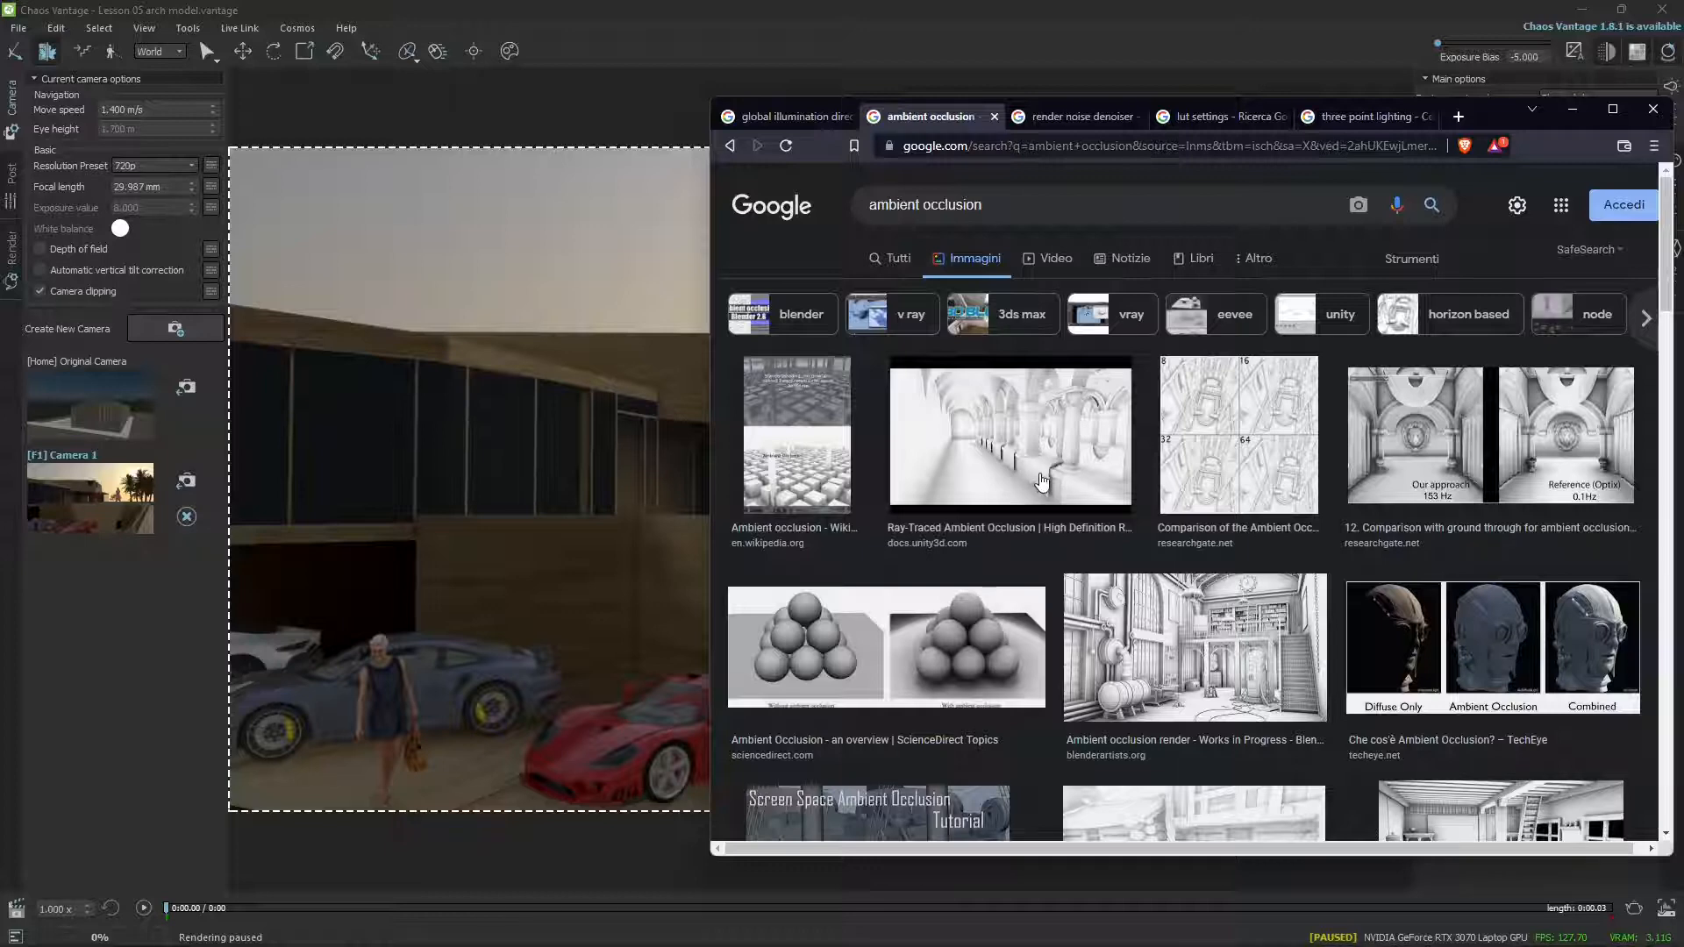
{"action": "left_click", "coordinate": [1044, 127]}
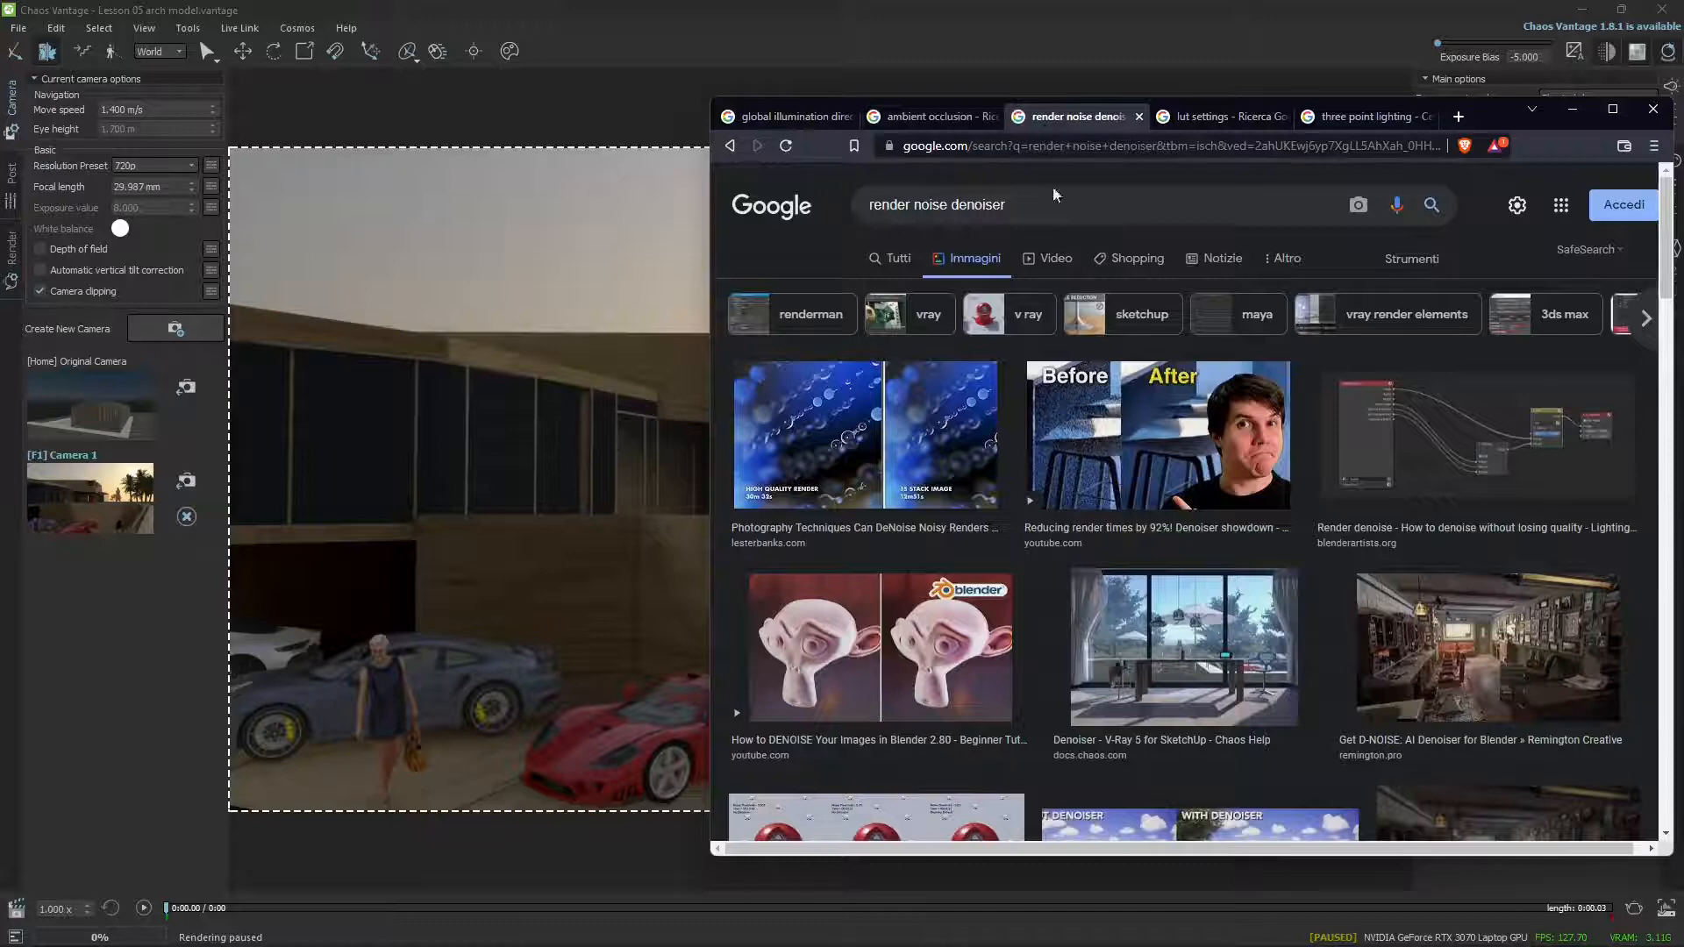
{"action": "scroll", "coordinate": [1094, 572], "scroll_direction": "down", "scroll_amount": 3}
{"action": "scroll", "coordinate": [1094, 571], "scroll_direction": "down", "scroll_amount": 3}
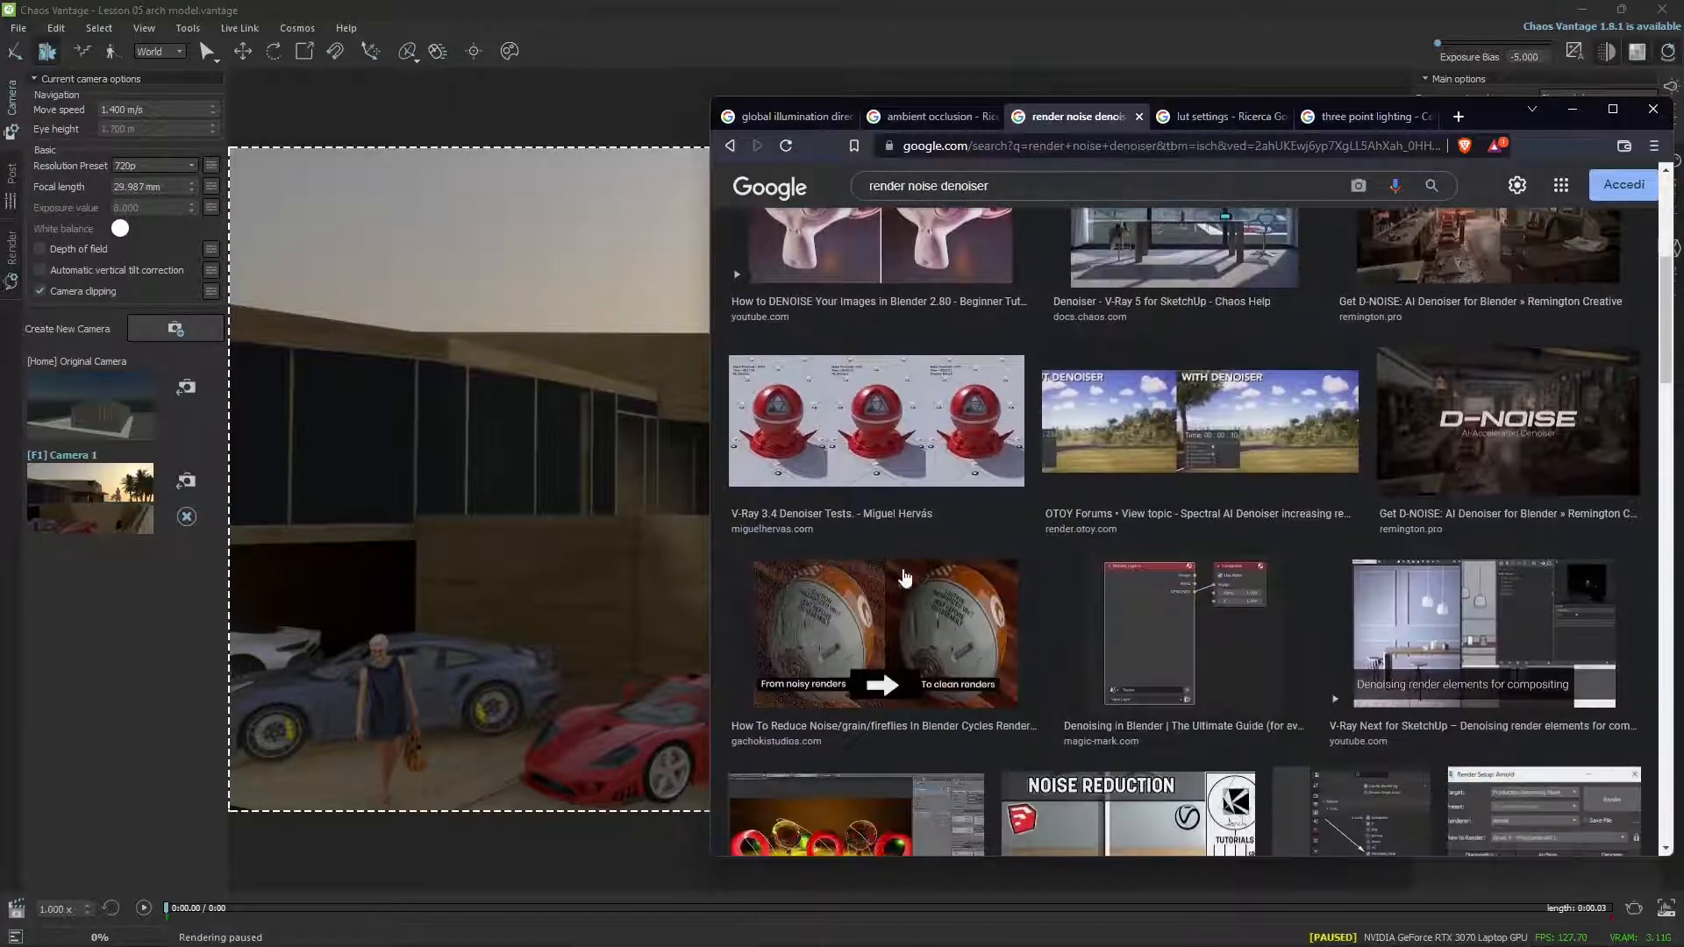
{"action": "scroll", "coordinate": [877, 583], "scroll_direction": "down", "scroll_amount": 3}
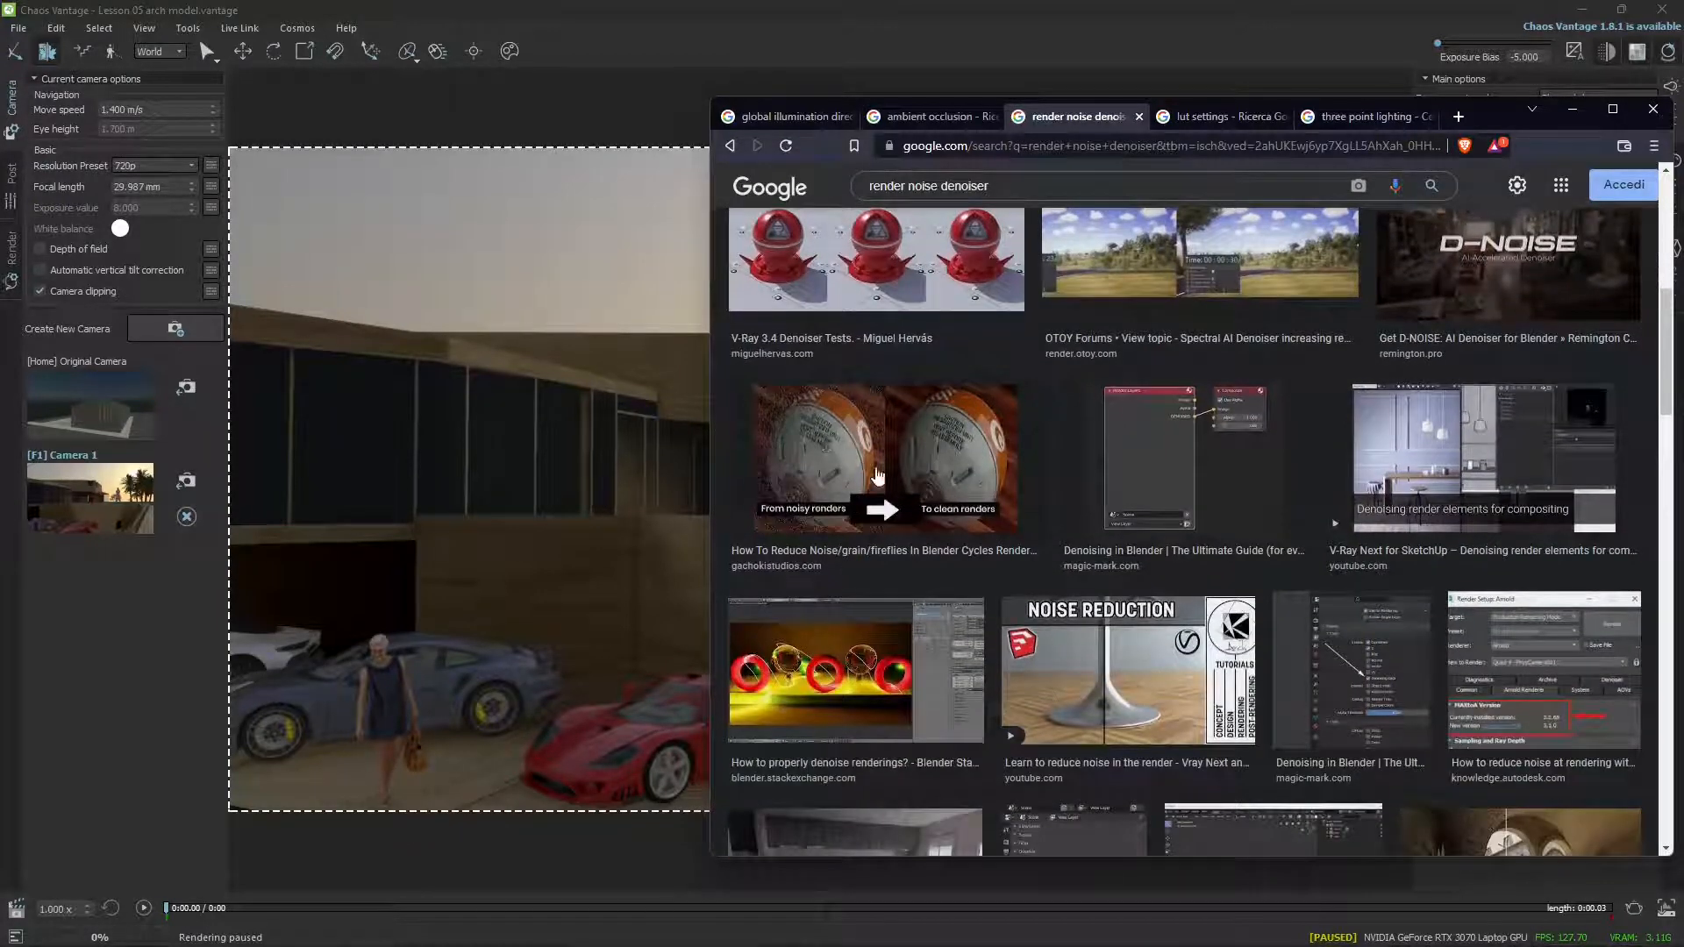
{"action": "scroll", "coordinate": [965, 616], "scroll_direction": "down", "scroll_amount": 3}
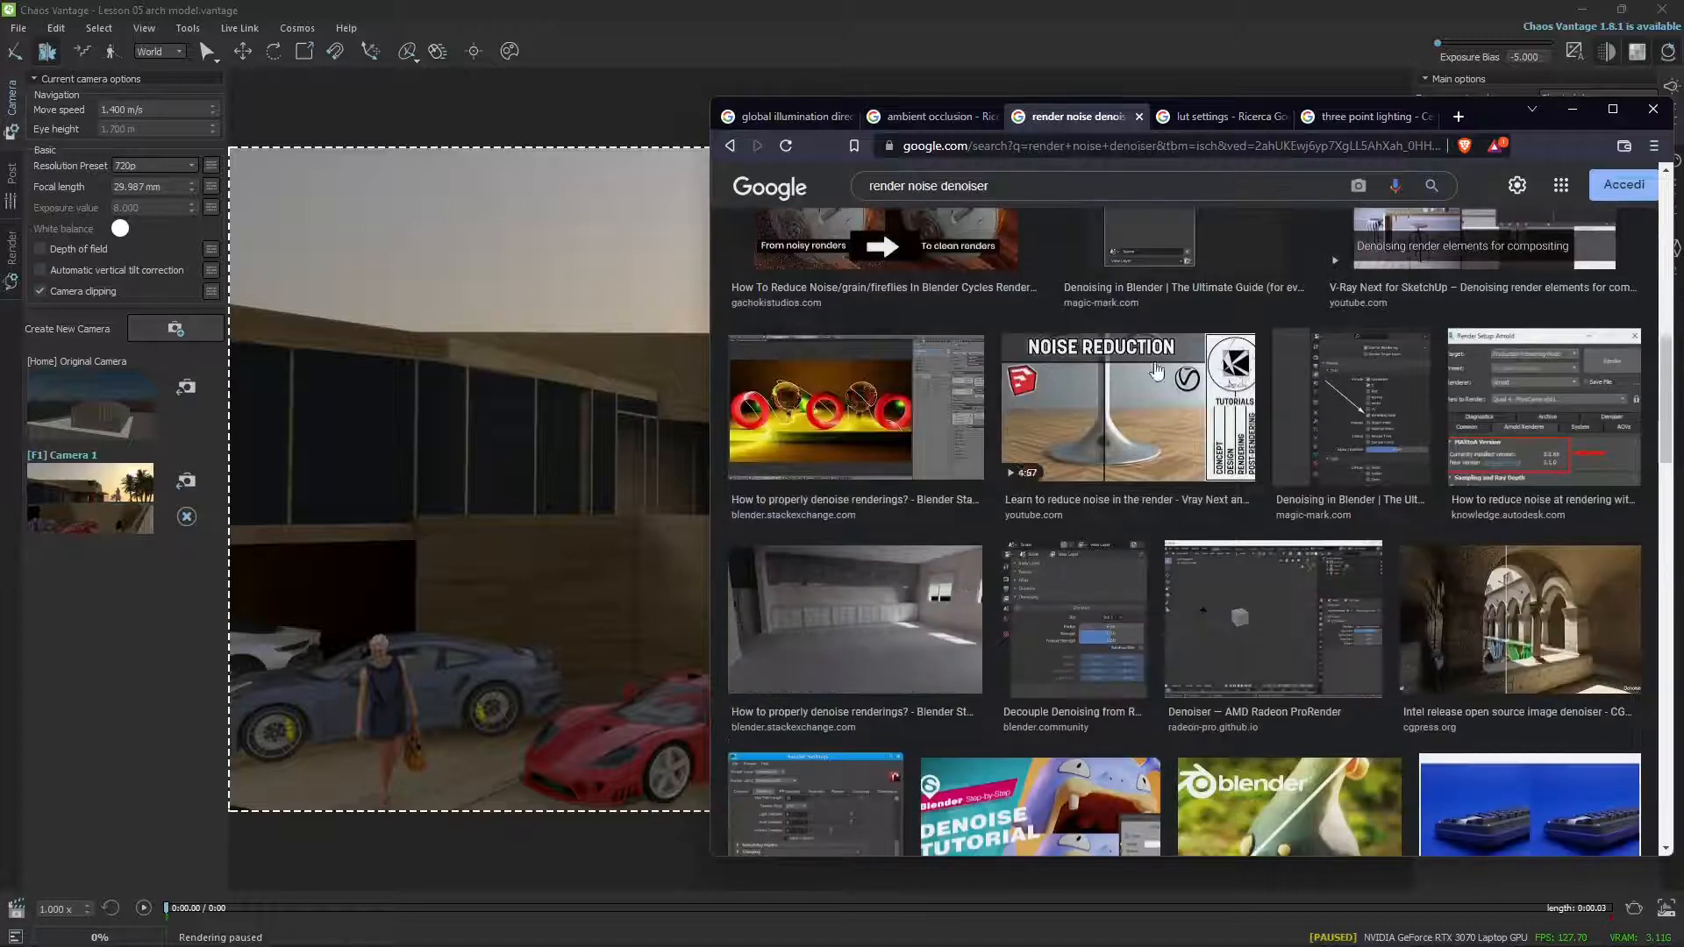
Browse the image results for LUT settings, and minimise the browser to return to Chaos Vantage.
{"action": "left_click", "coordinate": [1198, 116]}
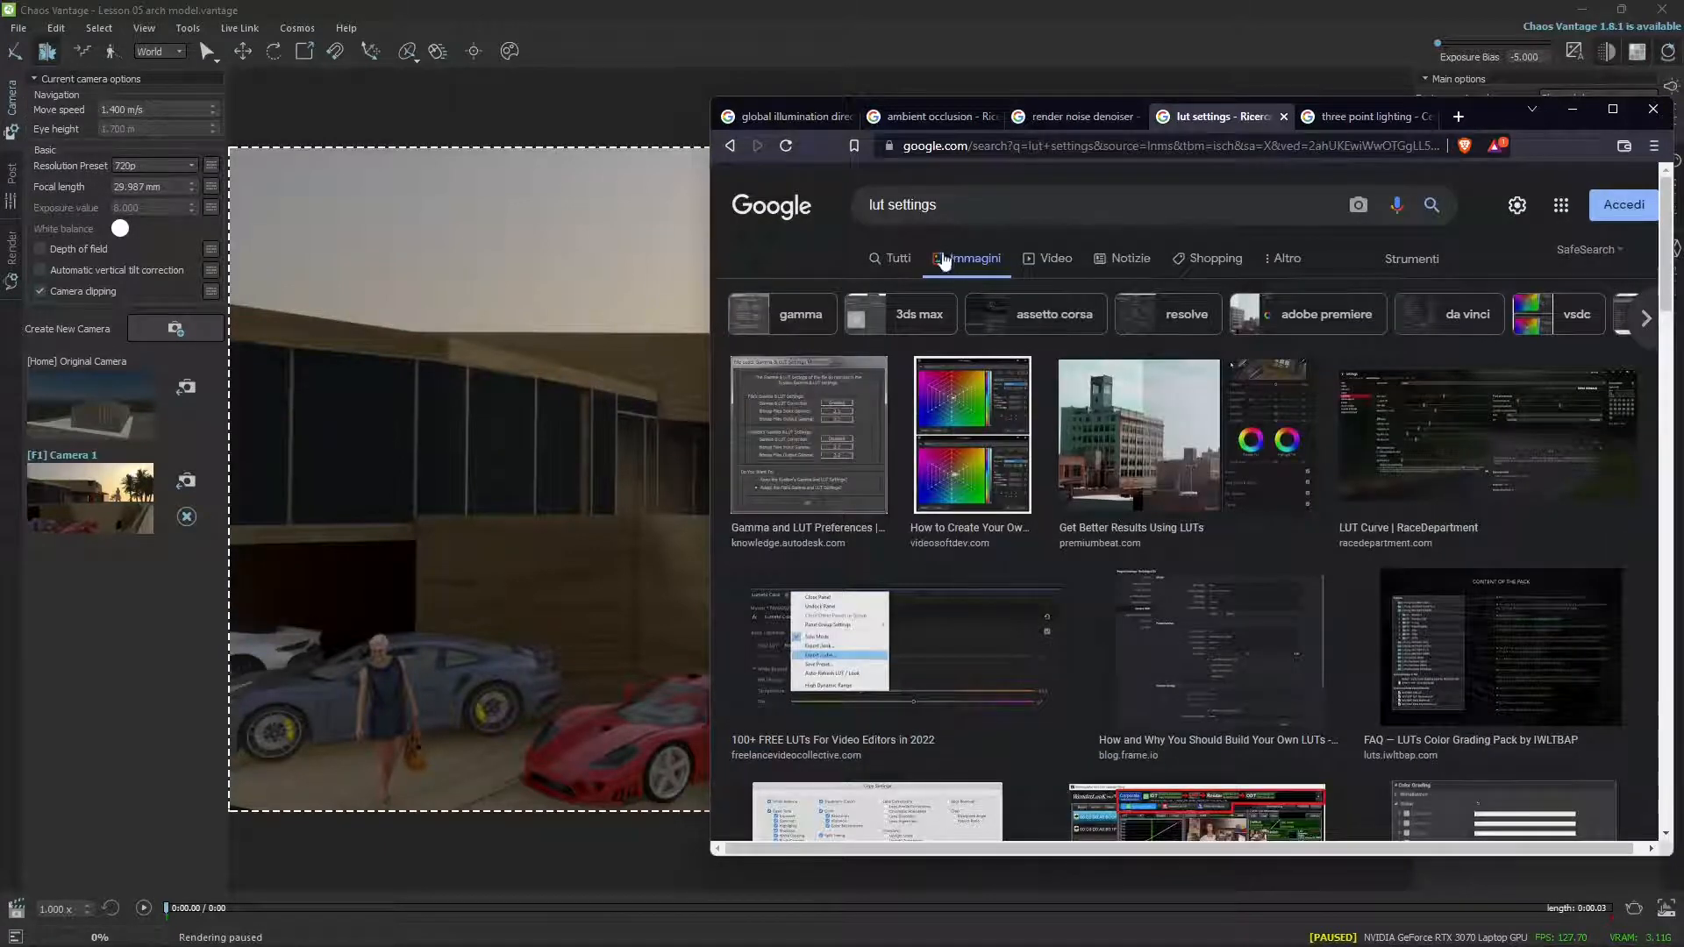
{"action": "scroll", "coordinate": [970, 579], "scroll_direction": "down", "scroll_amount": 1}
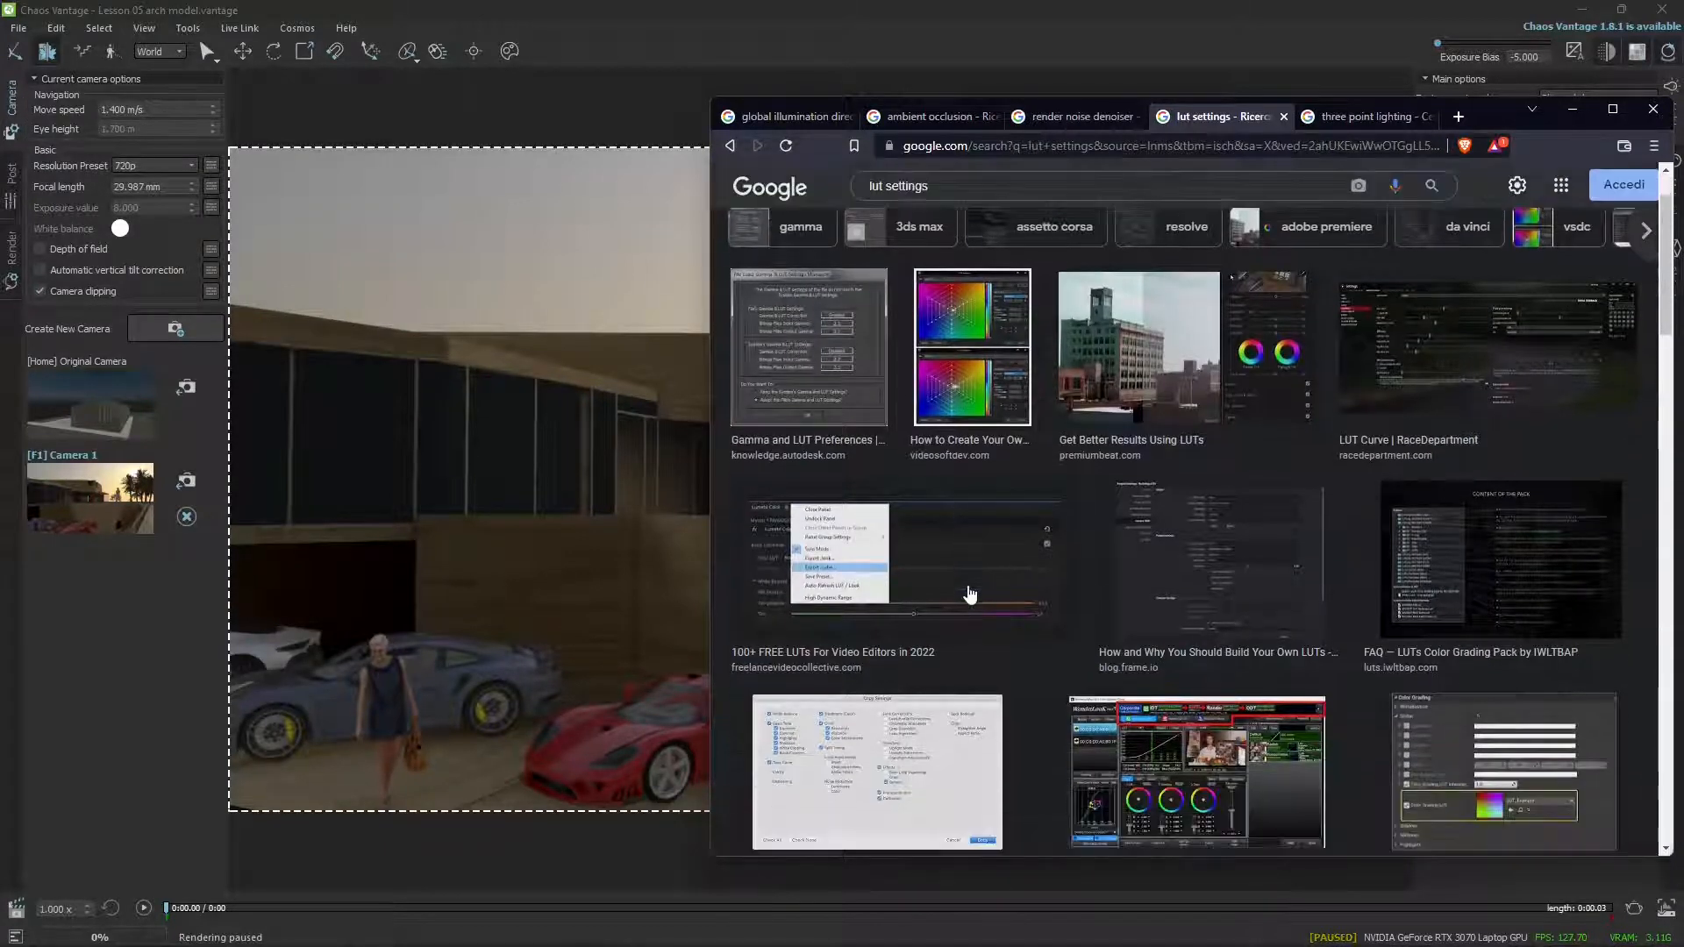
{"action": "scroll", "coordinate": [970, 596], "scroll_direction": "up", "scroll_amount": 1}
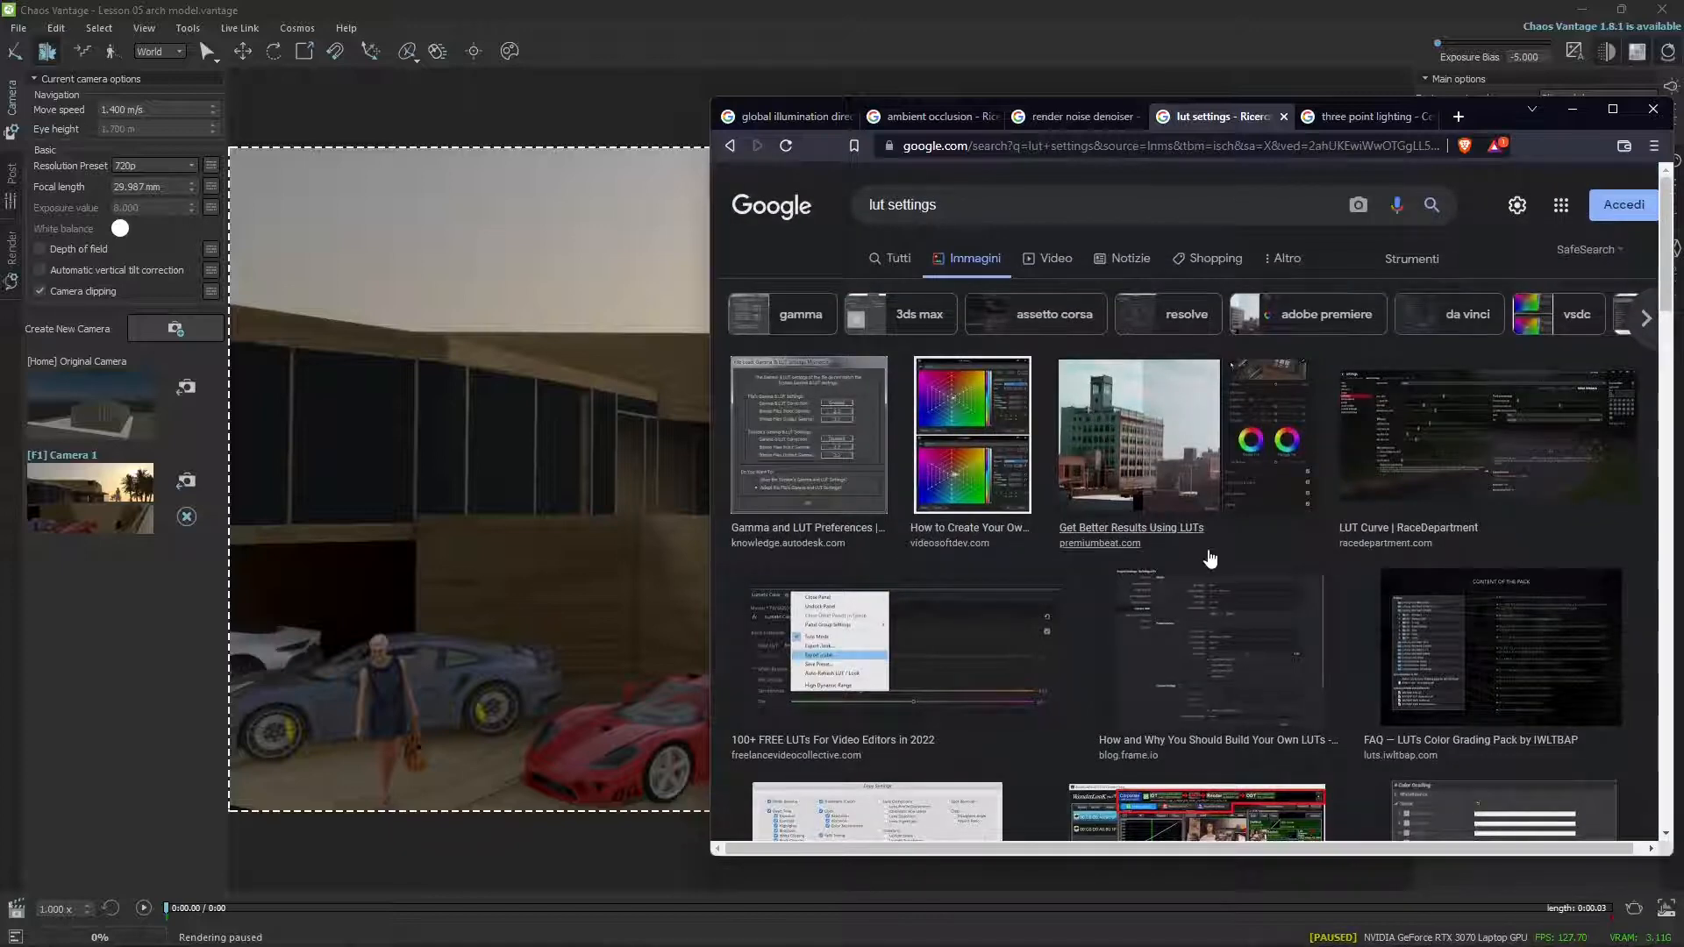
{"action": "scroll", "coordinate": [1208, 558], "scroll_direction": "down", "scroll_amount": 1}
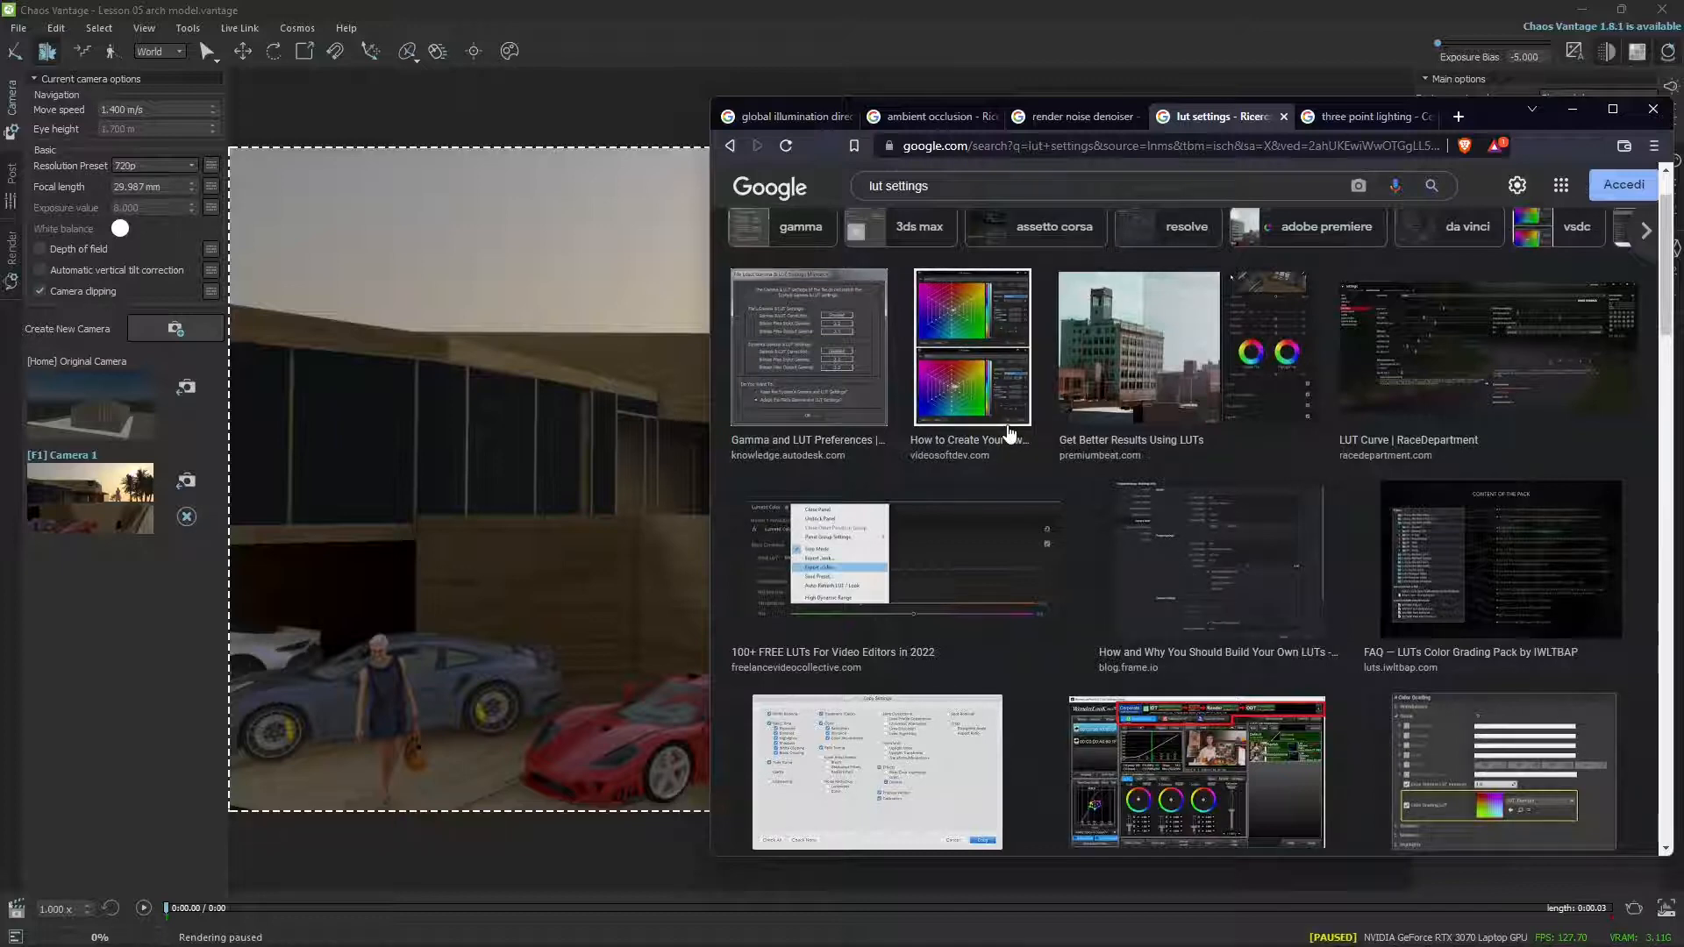
{"action": "scroll", "coordinate": [1159, 576], "scroll_direction": "down", "scroll_amount": 3}
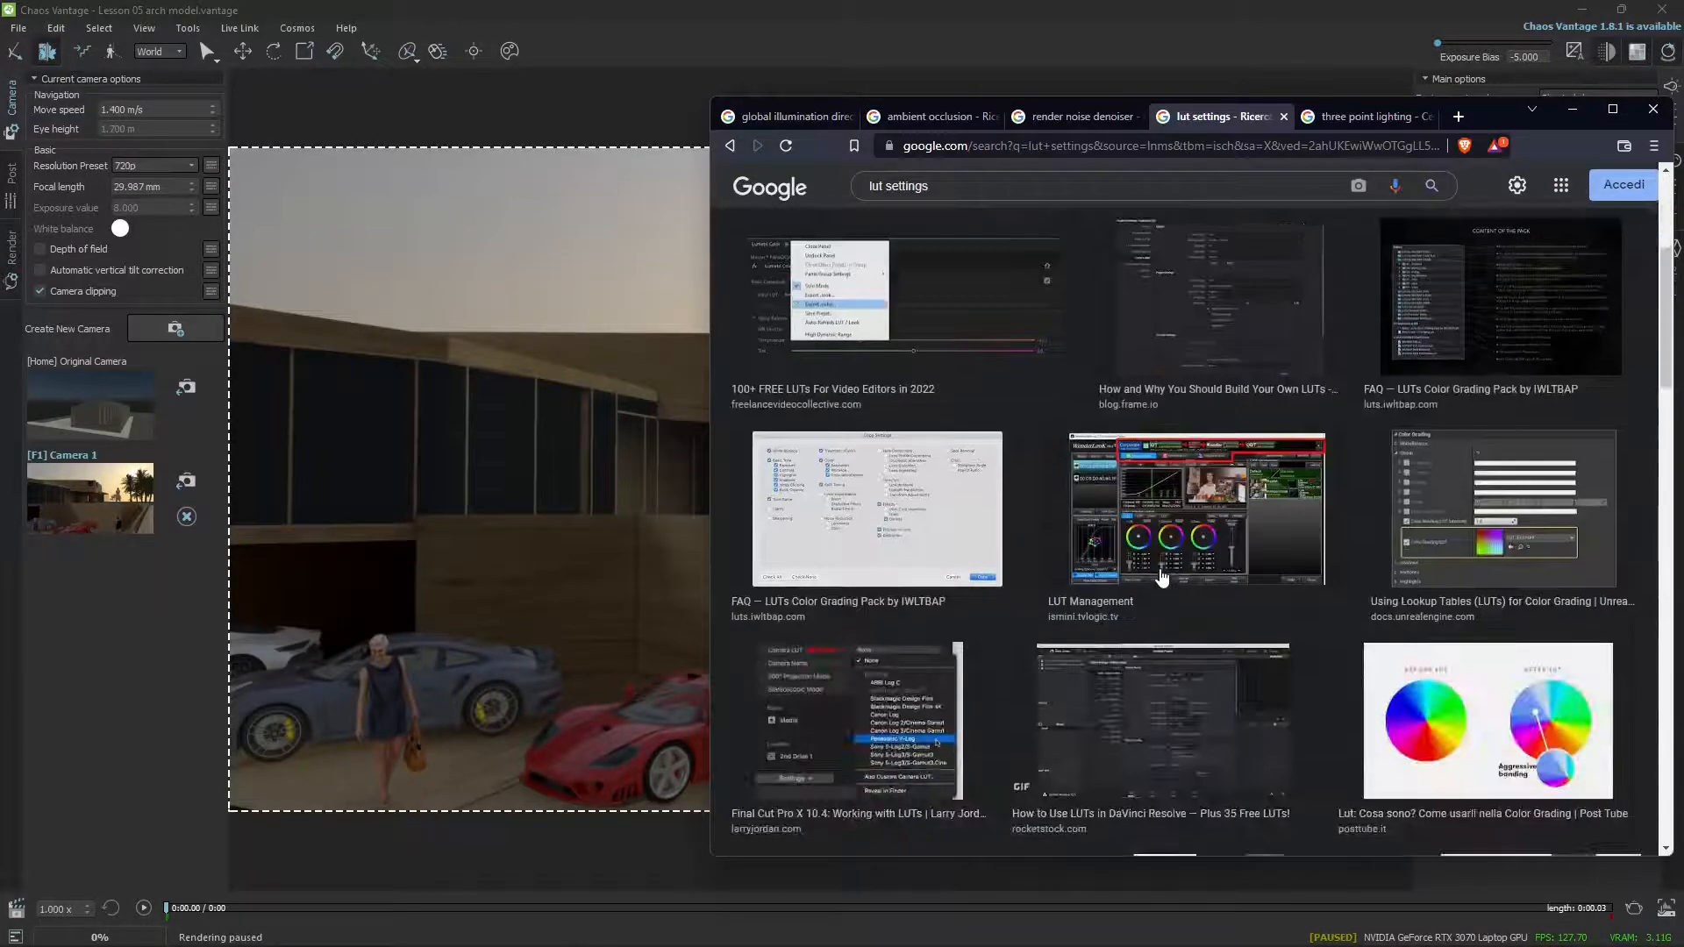
{"action": "scroll", "coordinate": [1162, 576], "scroll_direction": "down", "scroll_amount": 2}
{"action": "scroll", "coordinate": [1162, 577], "scroll_direction": "down", "scroll_amount": 10}
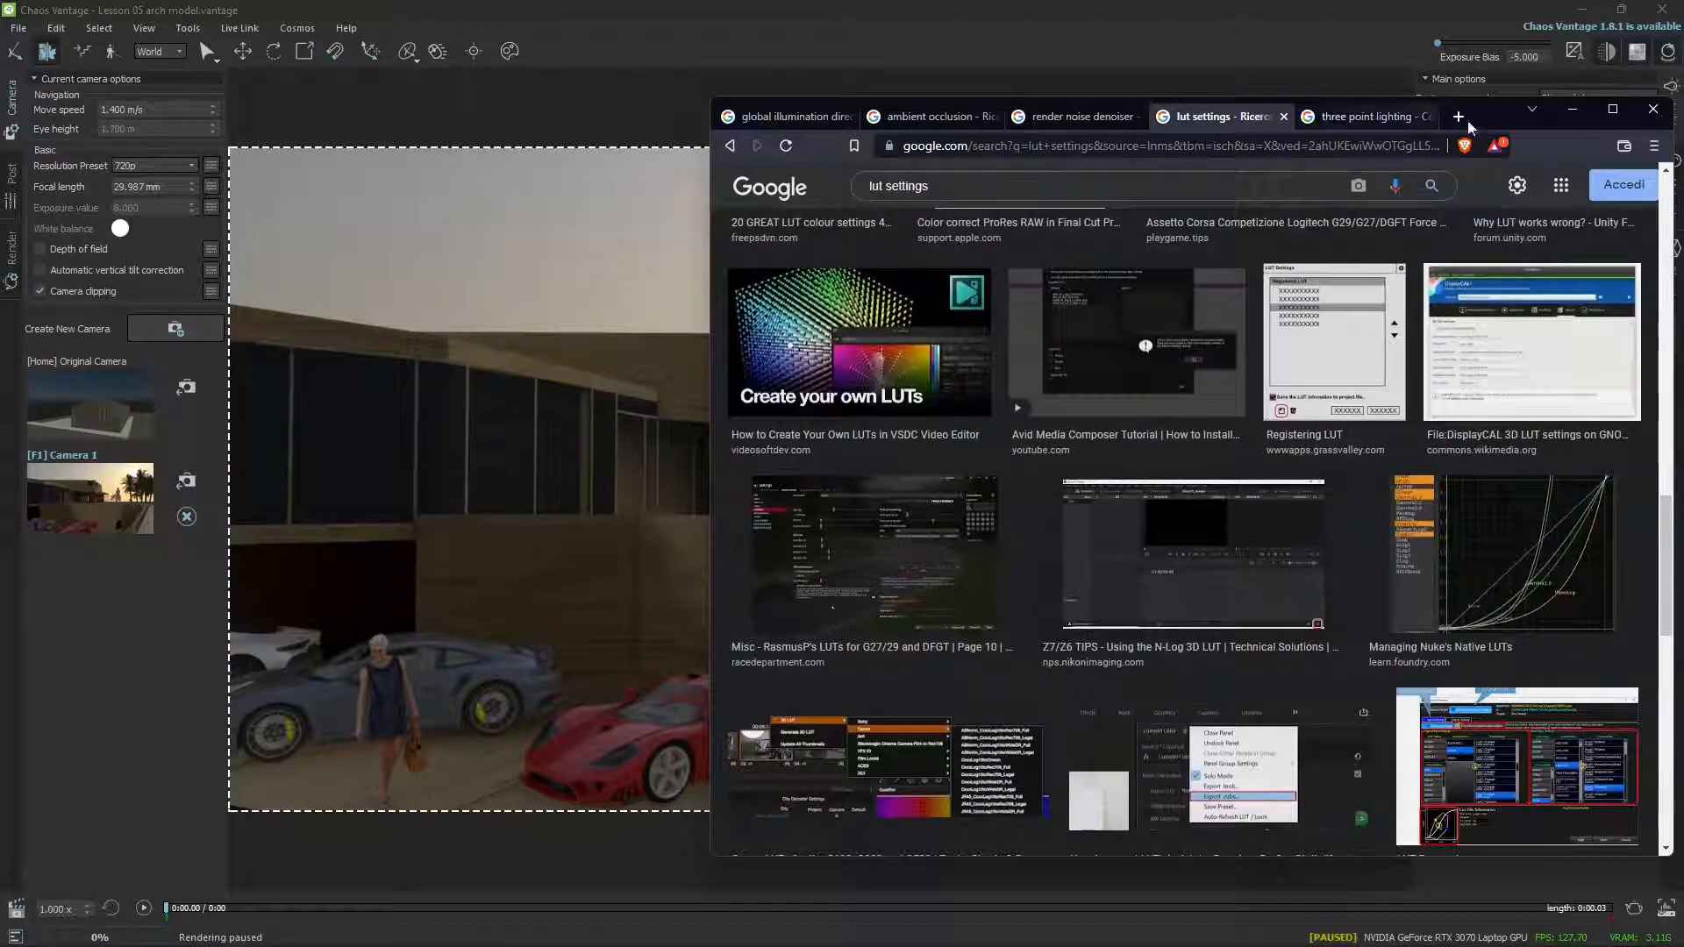
{"action": "left_click", "coordinate": [1572, 110]}
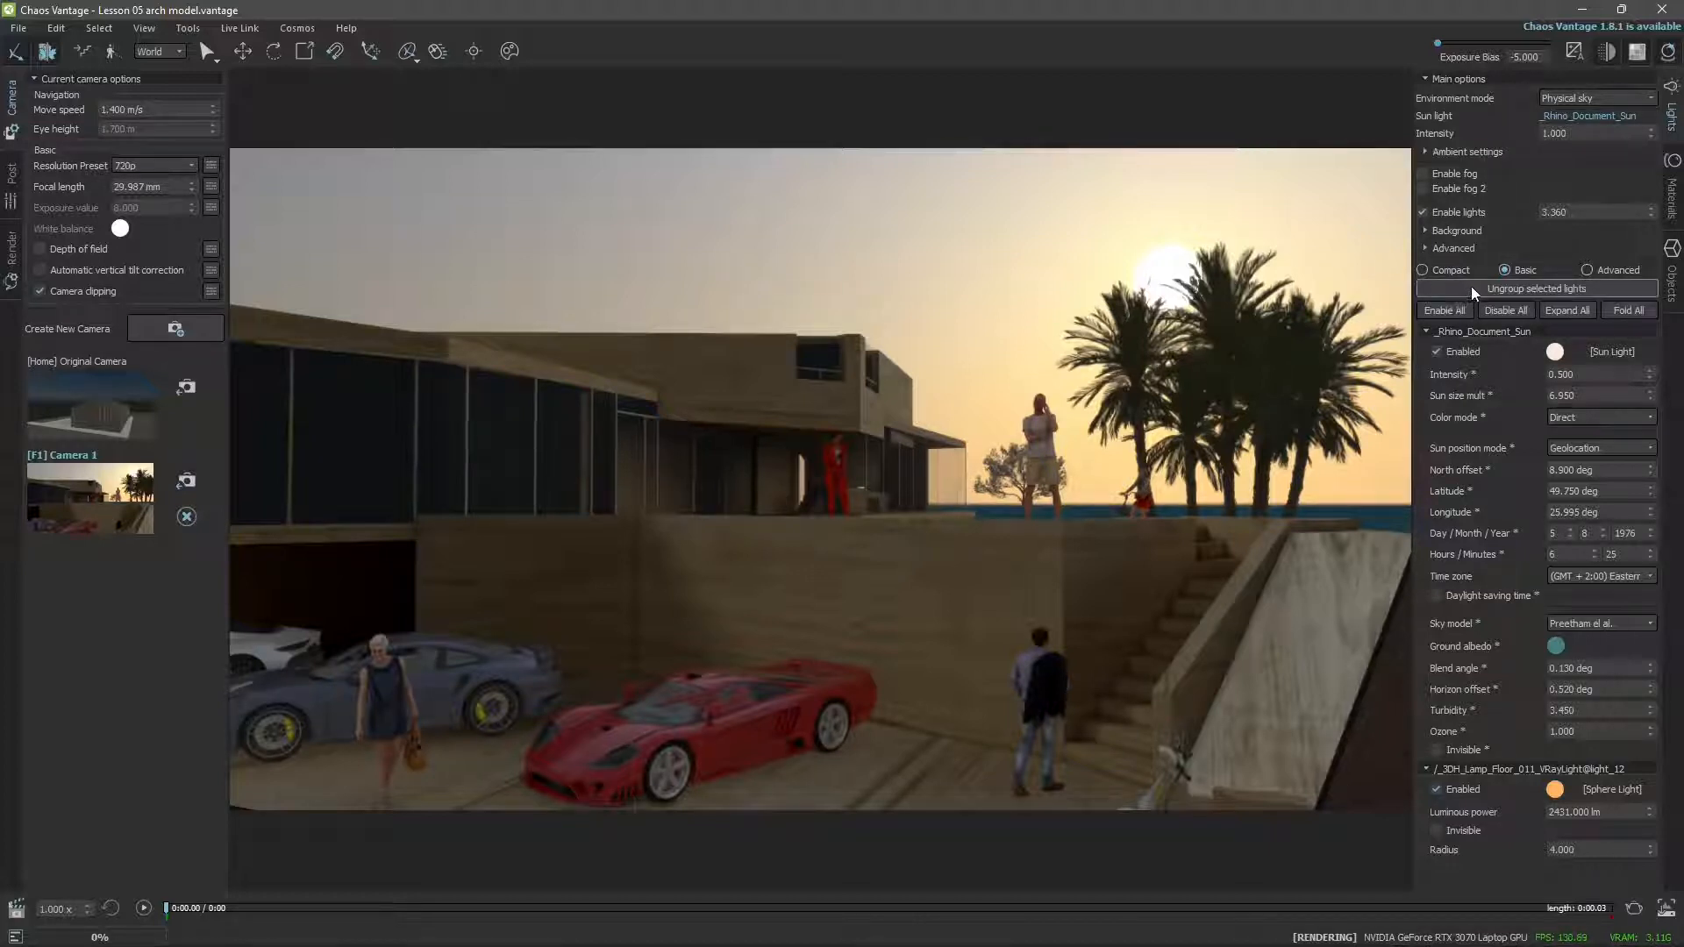
Set the ambient light colour temperature to 5726 K, comparing cooler tints up to 10006 K and a warmer 4834 K.
{"action": "left_click", "coordinate": [1428, 155]}
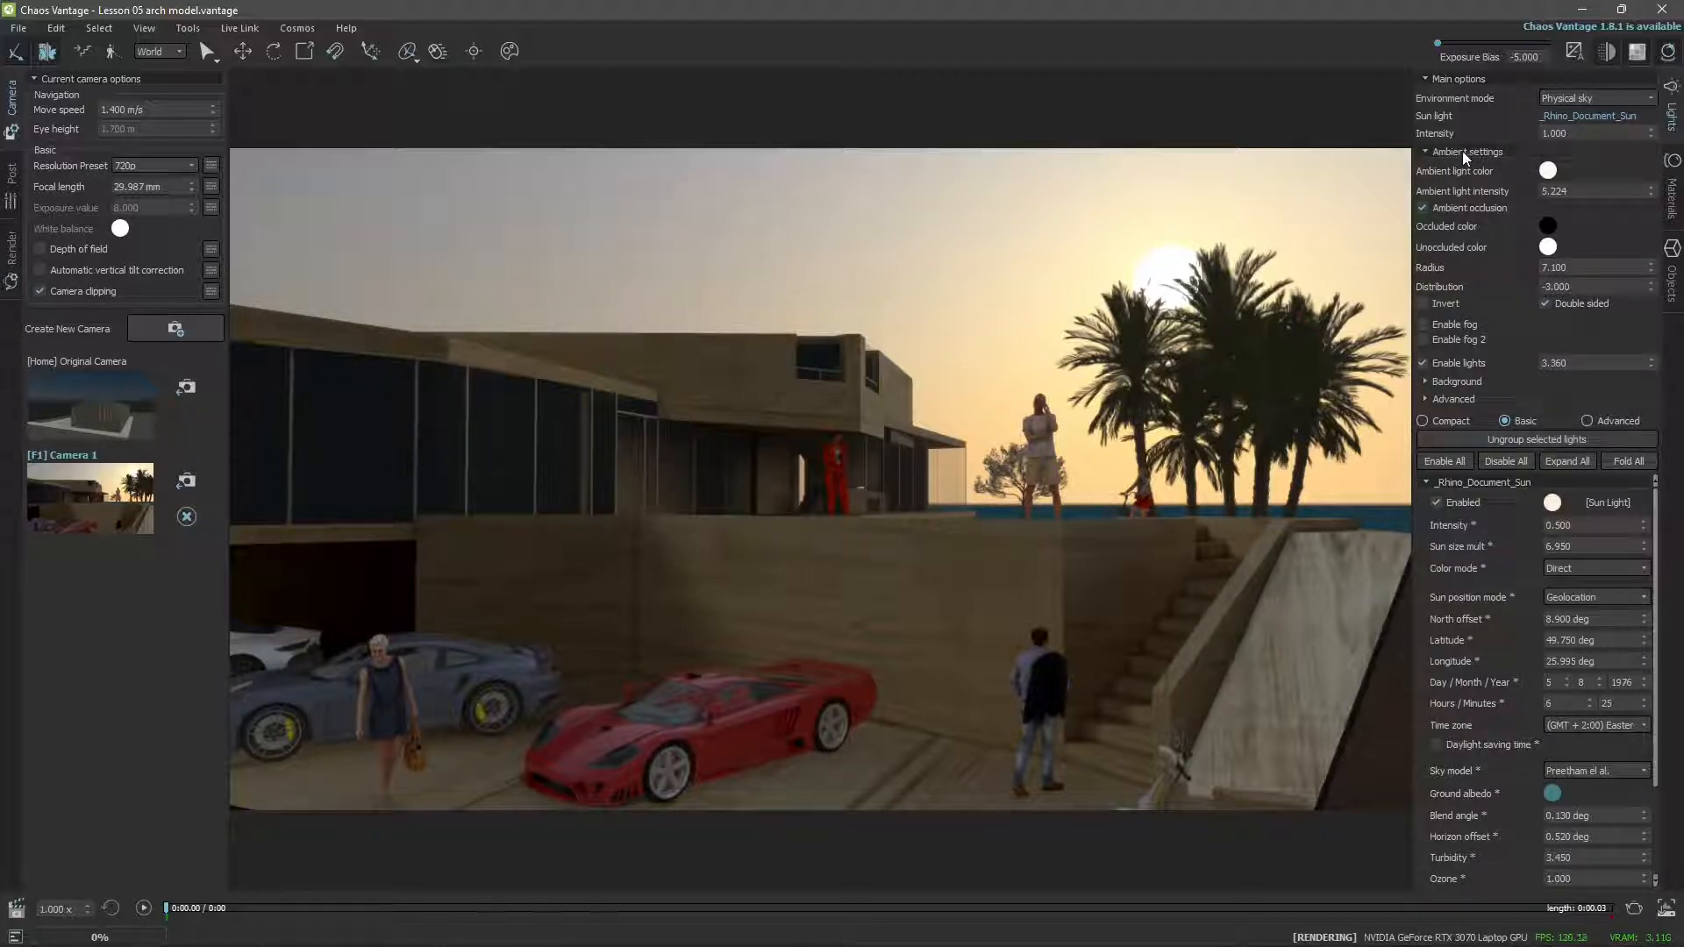
{"action": "left_click", "coordinate": [1547, 172]}
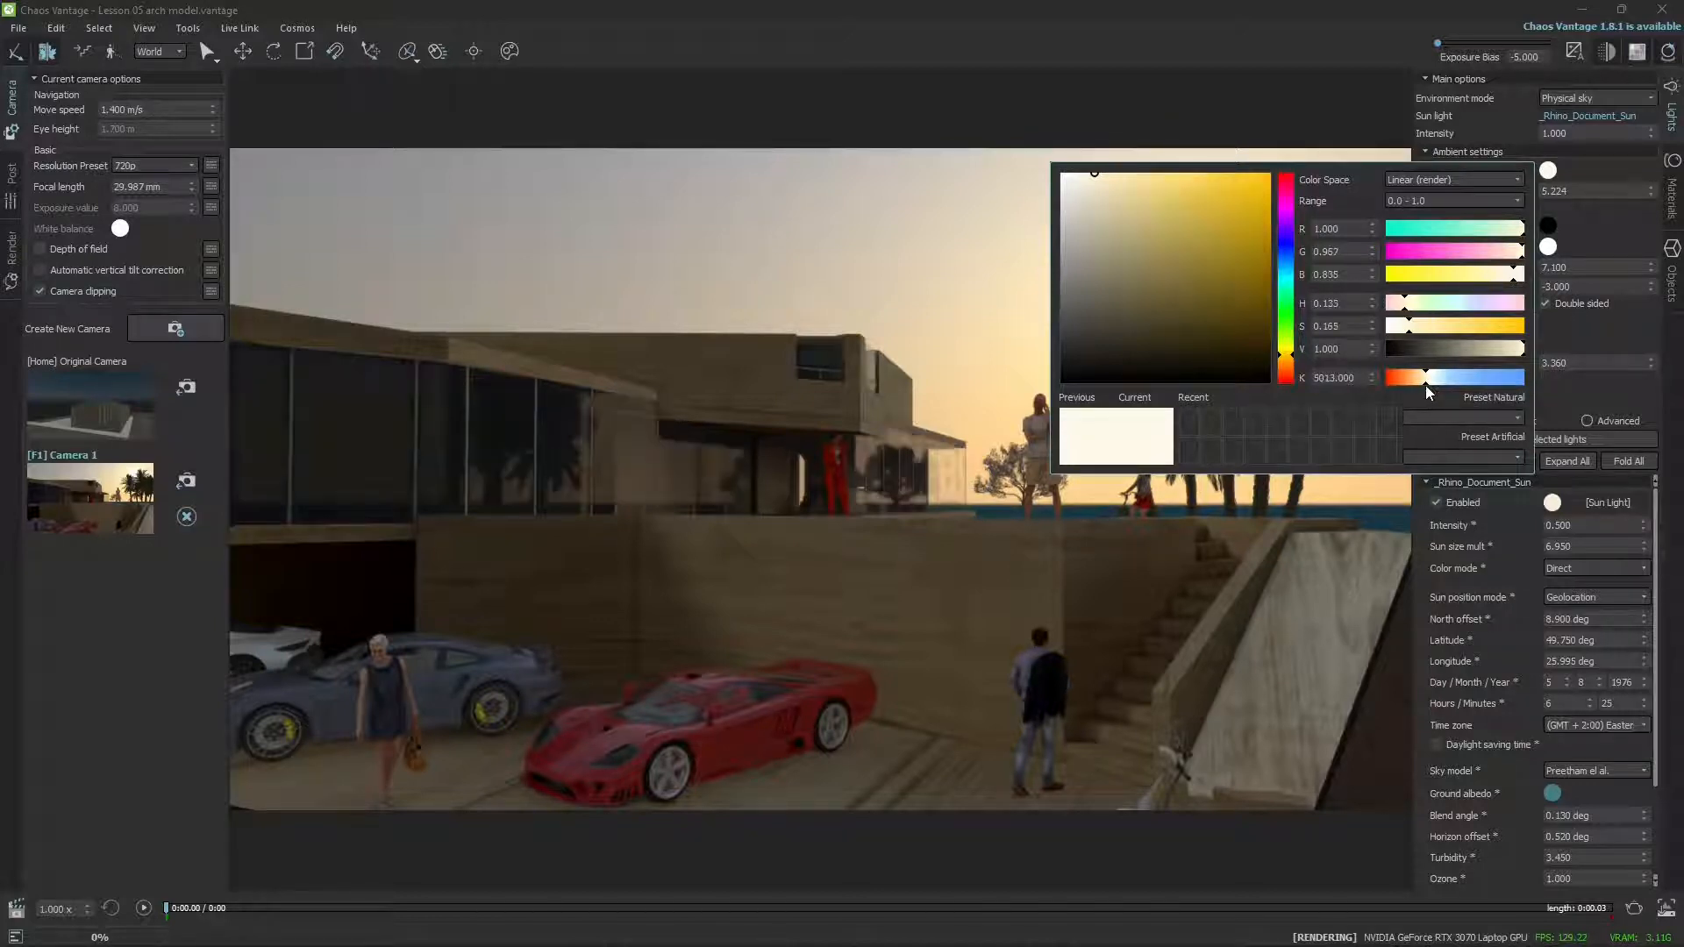
{"action": "left_click_drag", "start_coordinate": [1426, 385], "coordinate": [1478, 386]}
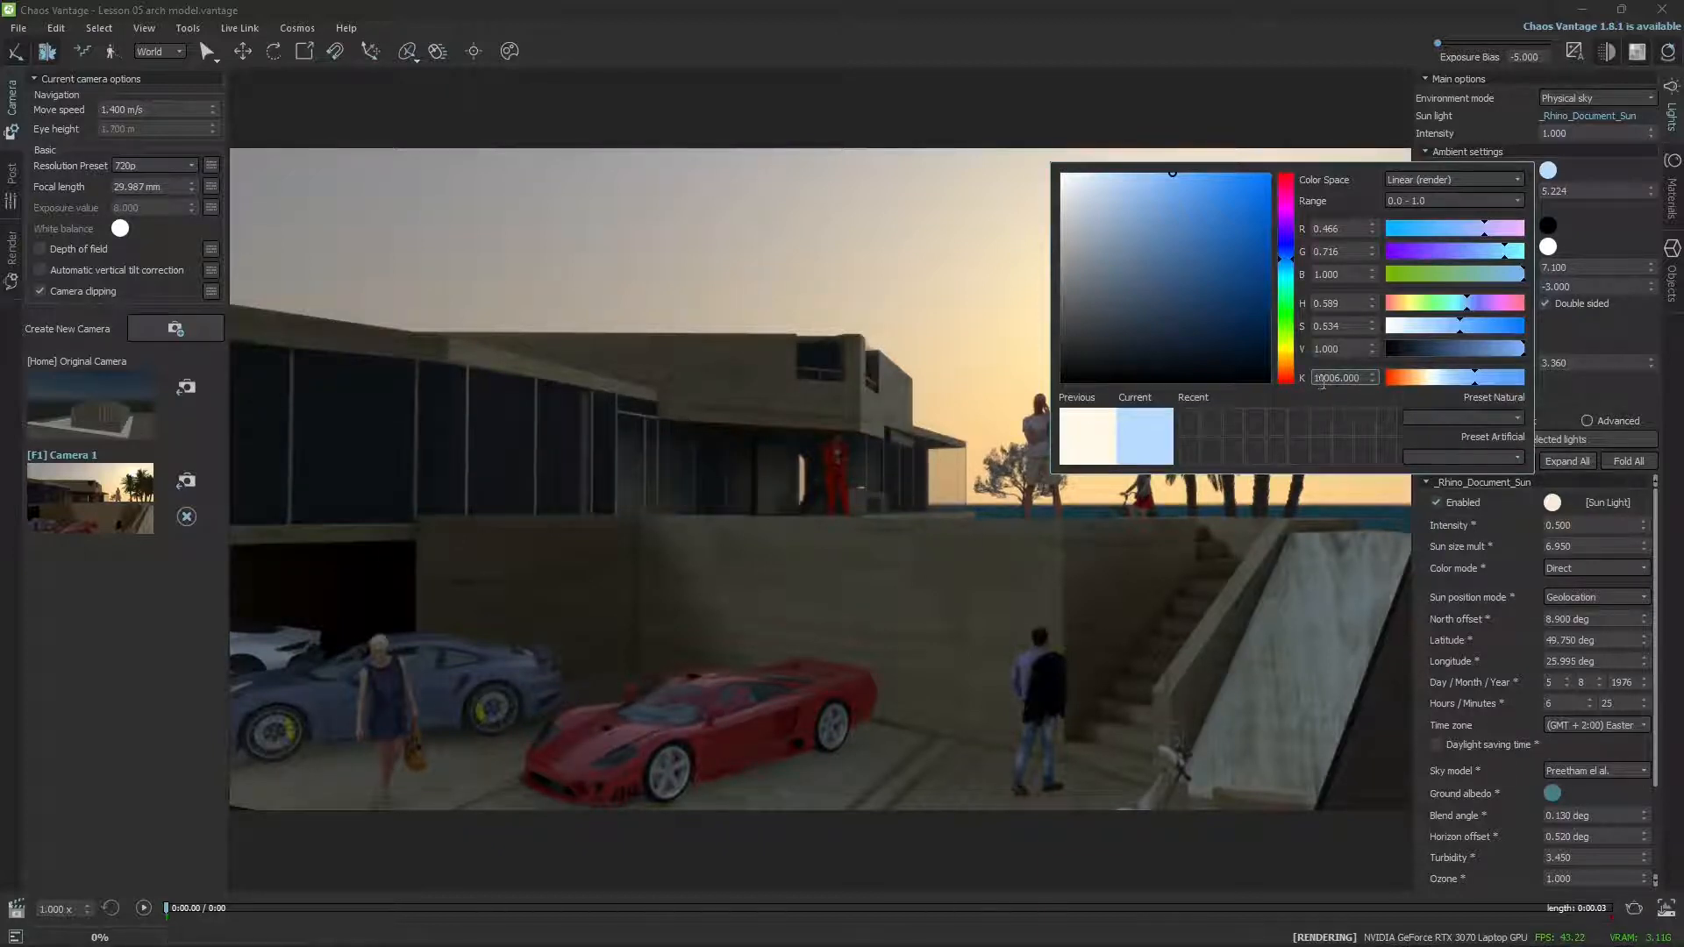
{"action": "left_click", "coordinate": [1438, 387]}
{"action": "mouse_move", "coordinate": [1438, 387]}
{"action": "left_mouse_down"}
{"action": "mouse_move", "coordinate": [1414, 386]}
{"action": "mouse_move", "coordinate": [1455, 386]}
{"action": "mouse_move", "coordinate": [1433, 386]}
{"action": "left_mouse_up"}
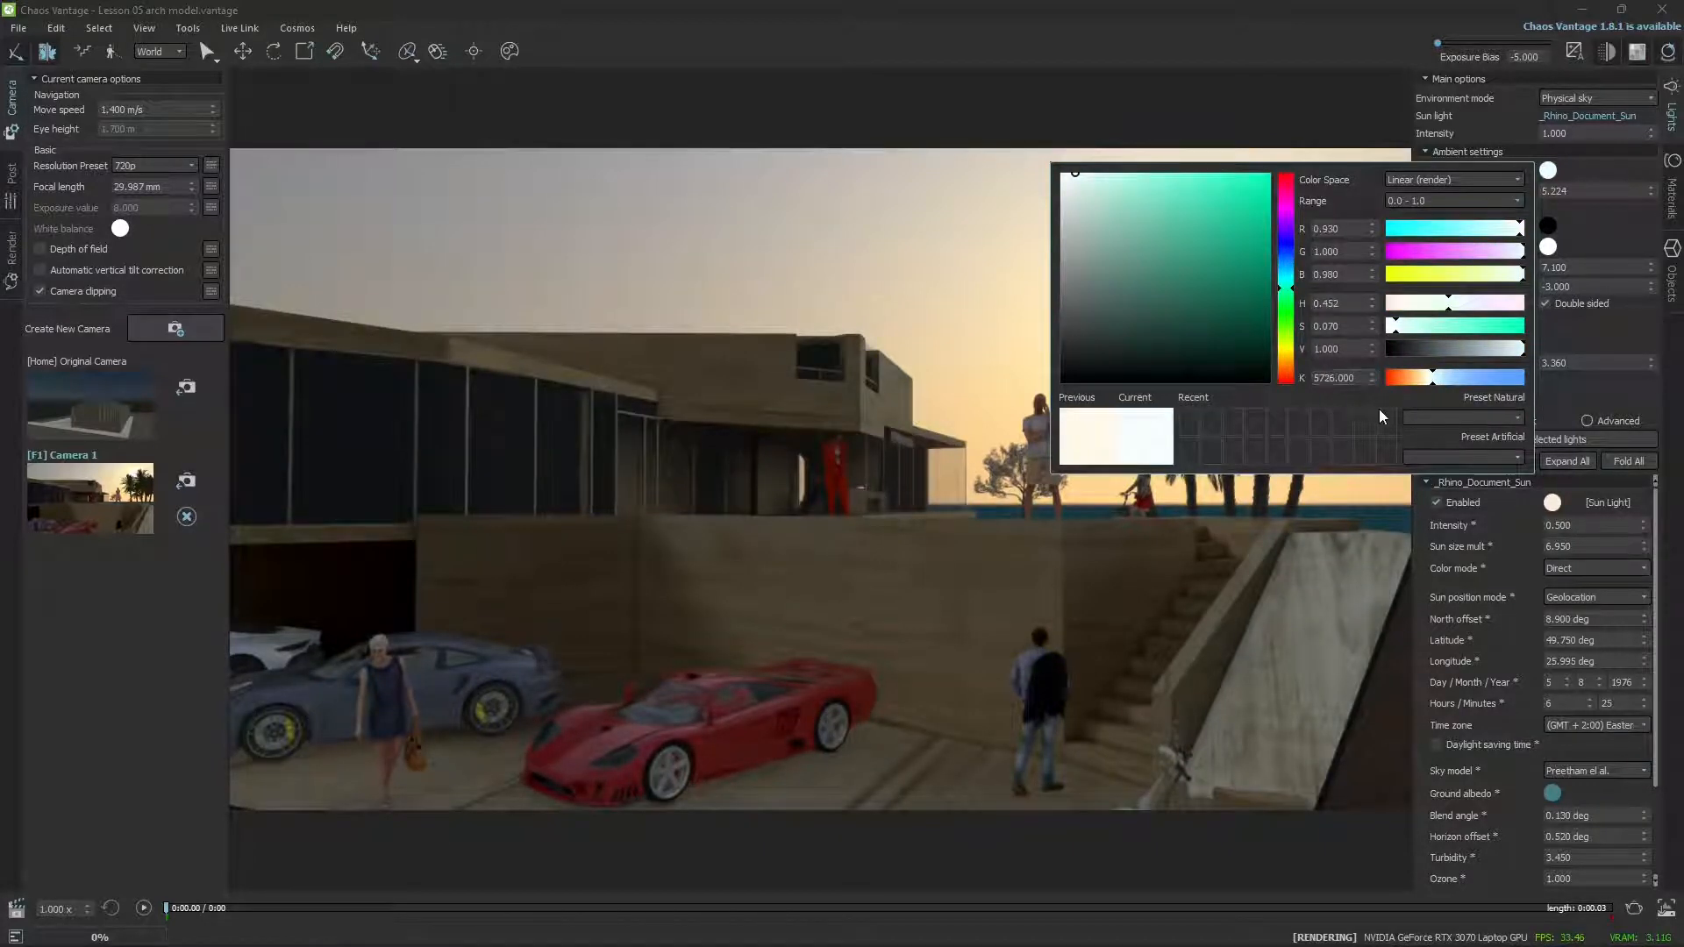
{"action": "left_click", "coordinate": [1355, 378]}
{"action": "left_click_drag", "start_coordinate": [1434, 386], "coordinate": [1421, 382]}
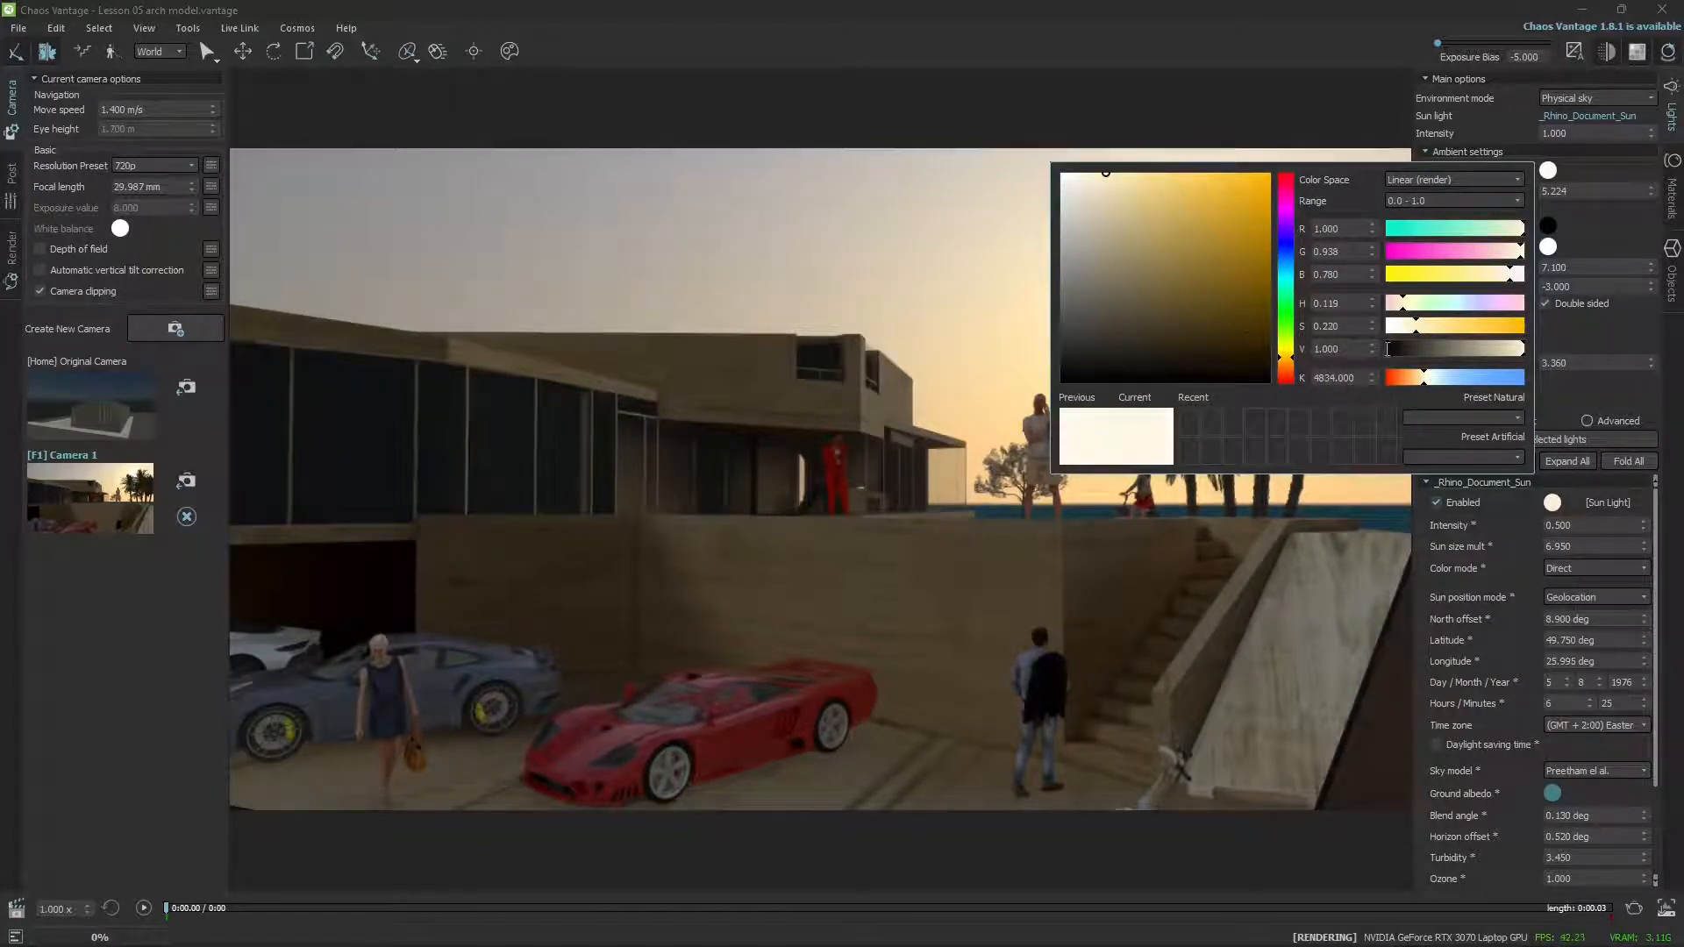
{"action": "left_click_drag", "start_coordinate": [1423, 384], "coordinate": [1445, 386]}
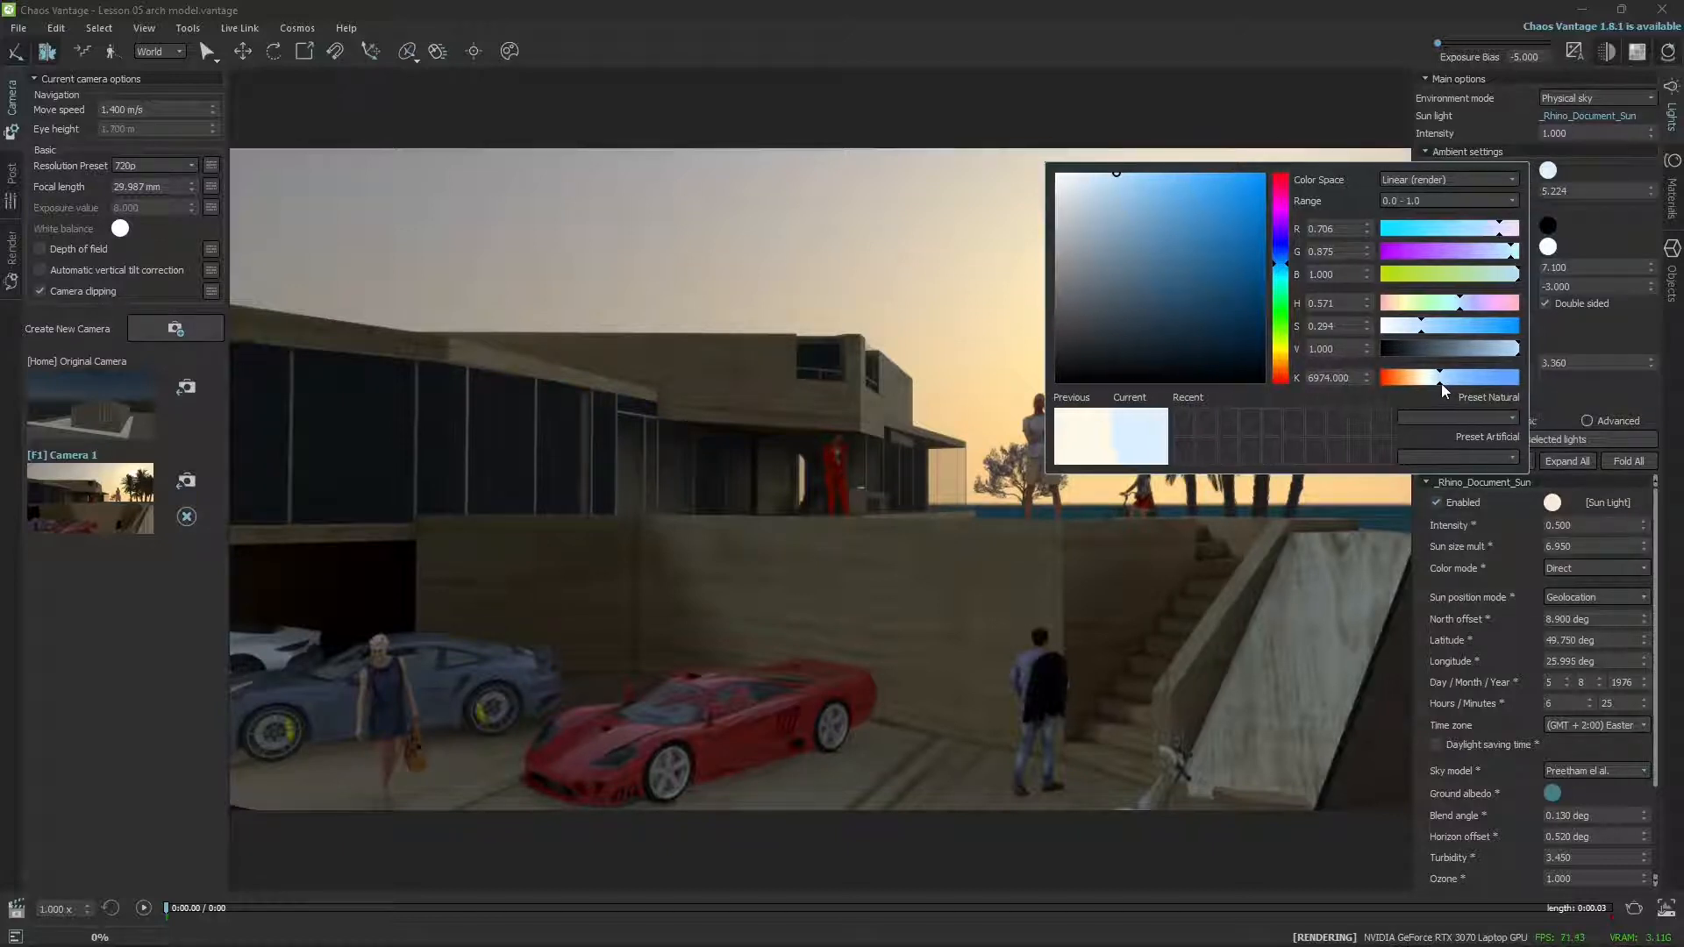
{"action": "left_click_drag", "start_coordinate": [1440, 382], "coordinate": [1424, 382]}
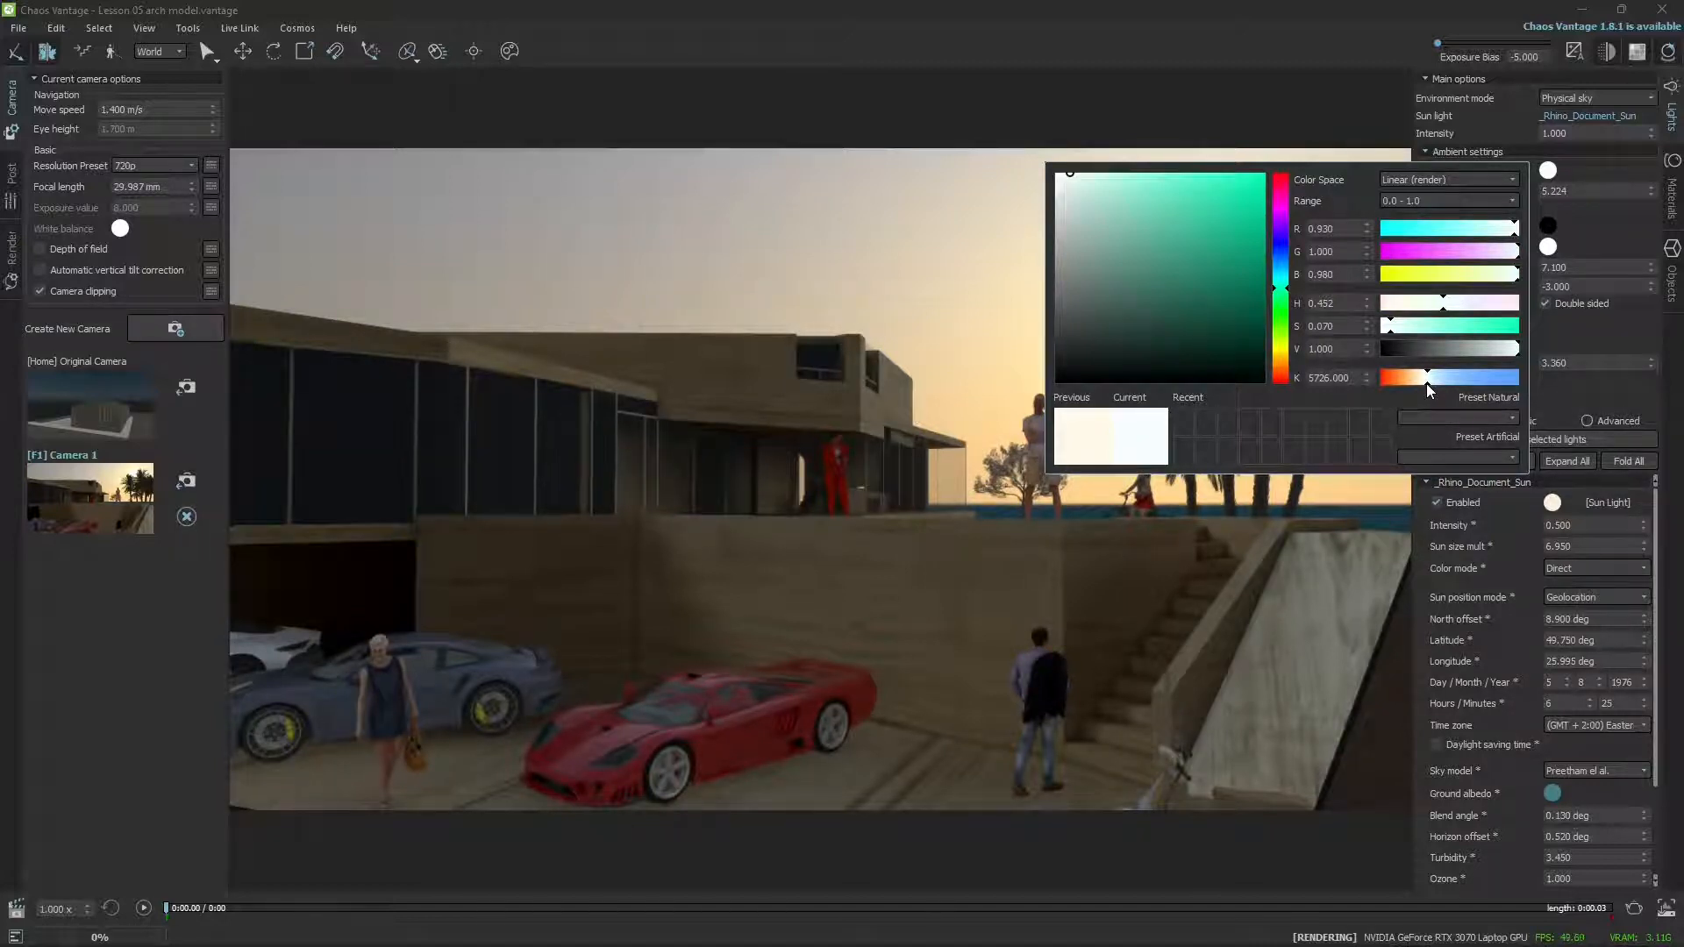
{"action": "left_click", "coordinate": [1330, 378]}
{"action": "left_click", "coordinate": [1500, 118]}
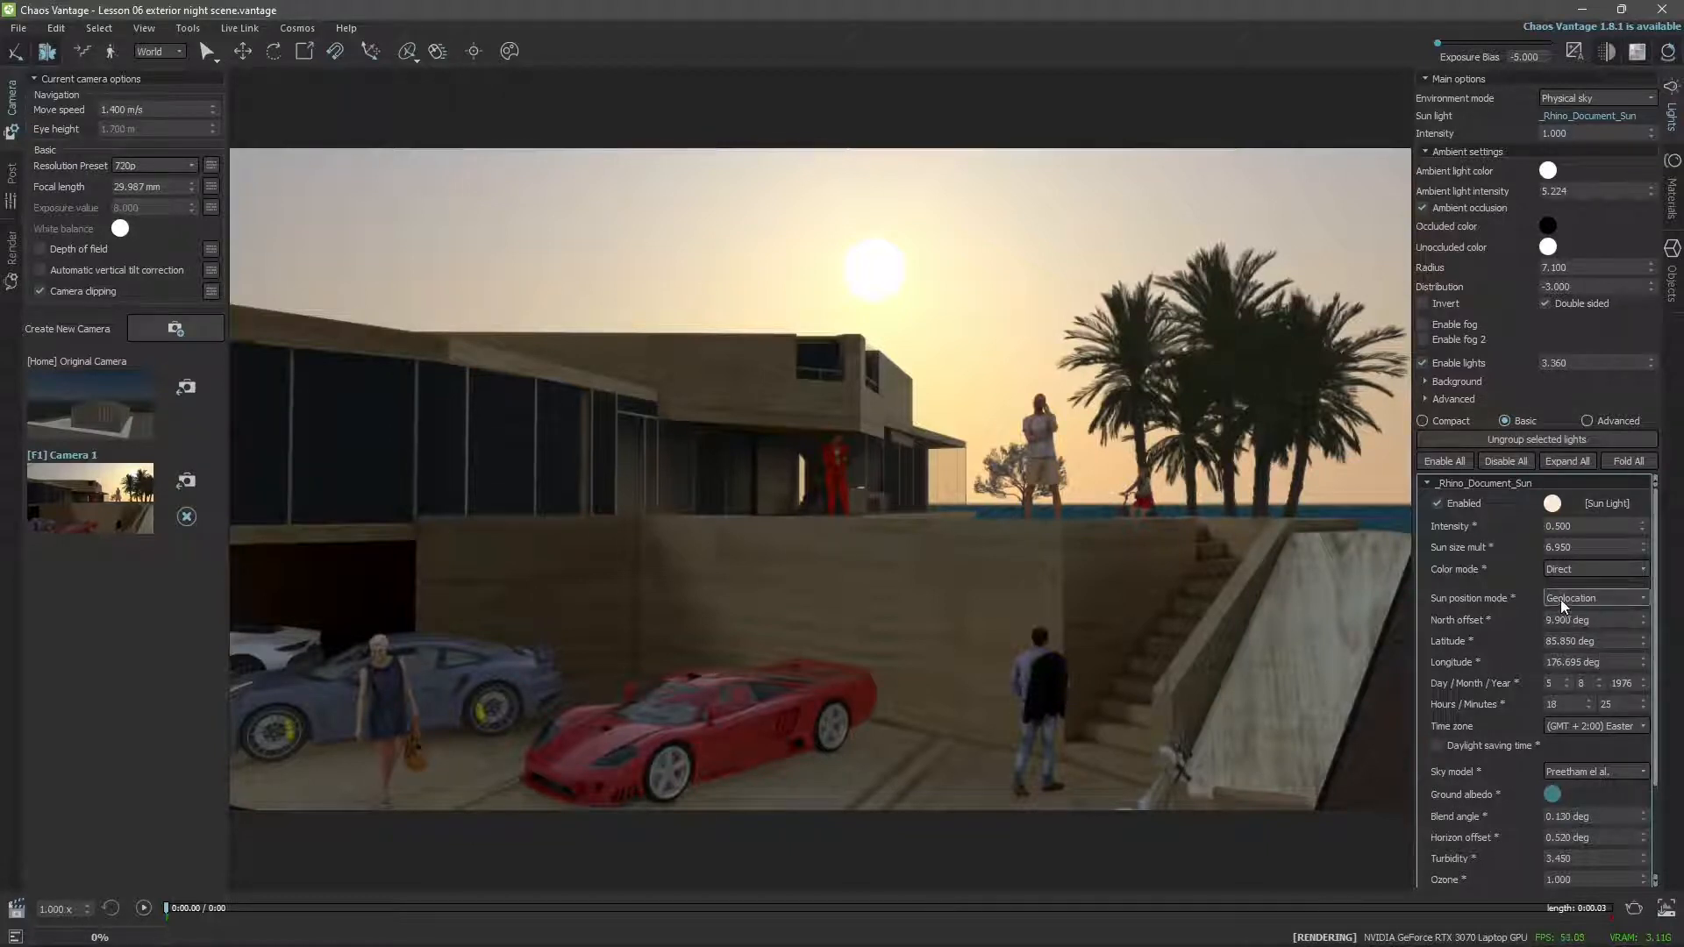
Switch the sun position mode to Altitude/Azimuth and set the sun's altitude to 88.8 degrees.
{"action": "left_click", "coordinate": [1560, 598]}
{"action": "left_click", "coordinate": [1581, 623]}
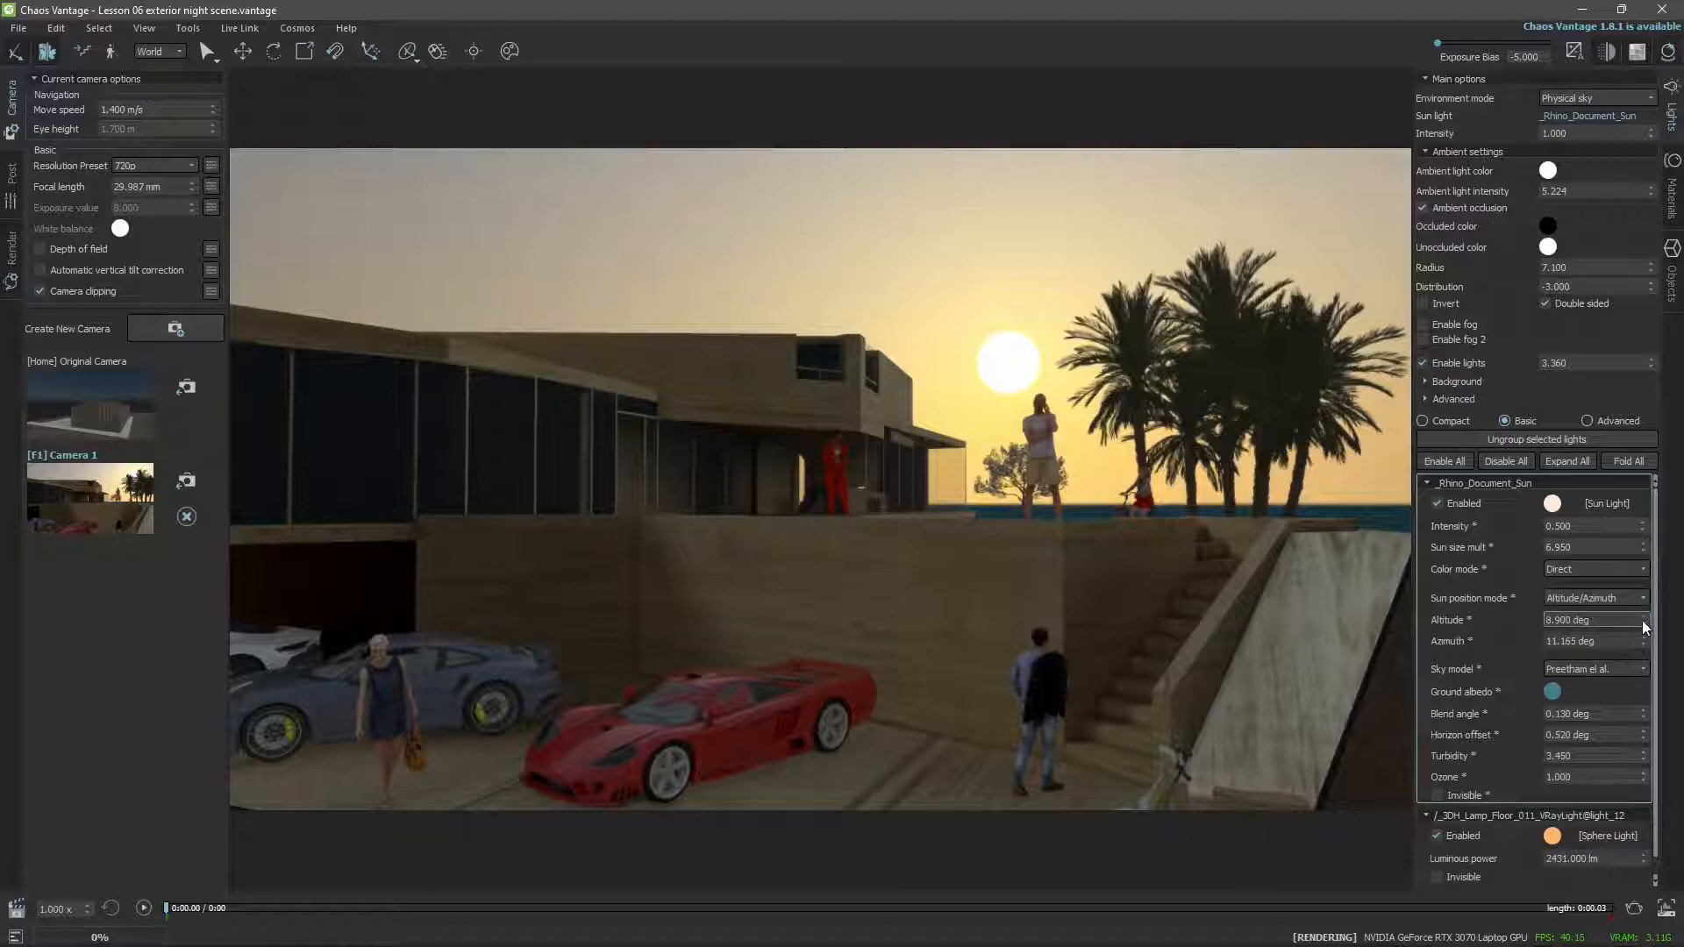
{"action": "left_click_drag", "start_coordinate": [1642, 619], "coordinate": [1657, 272]}
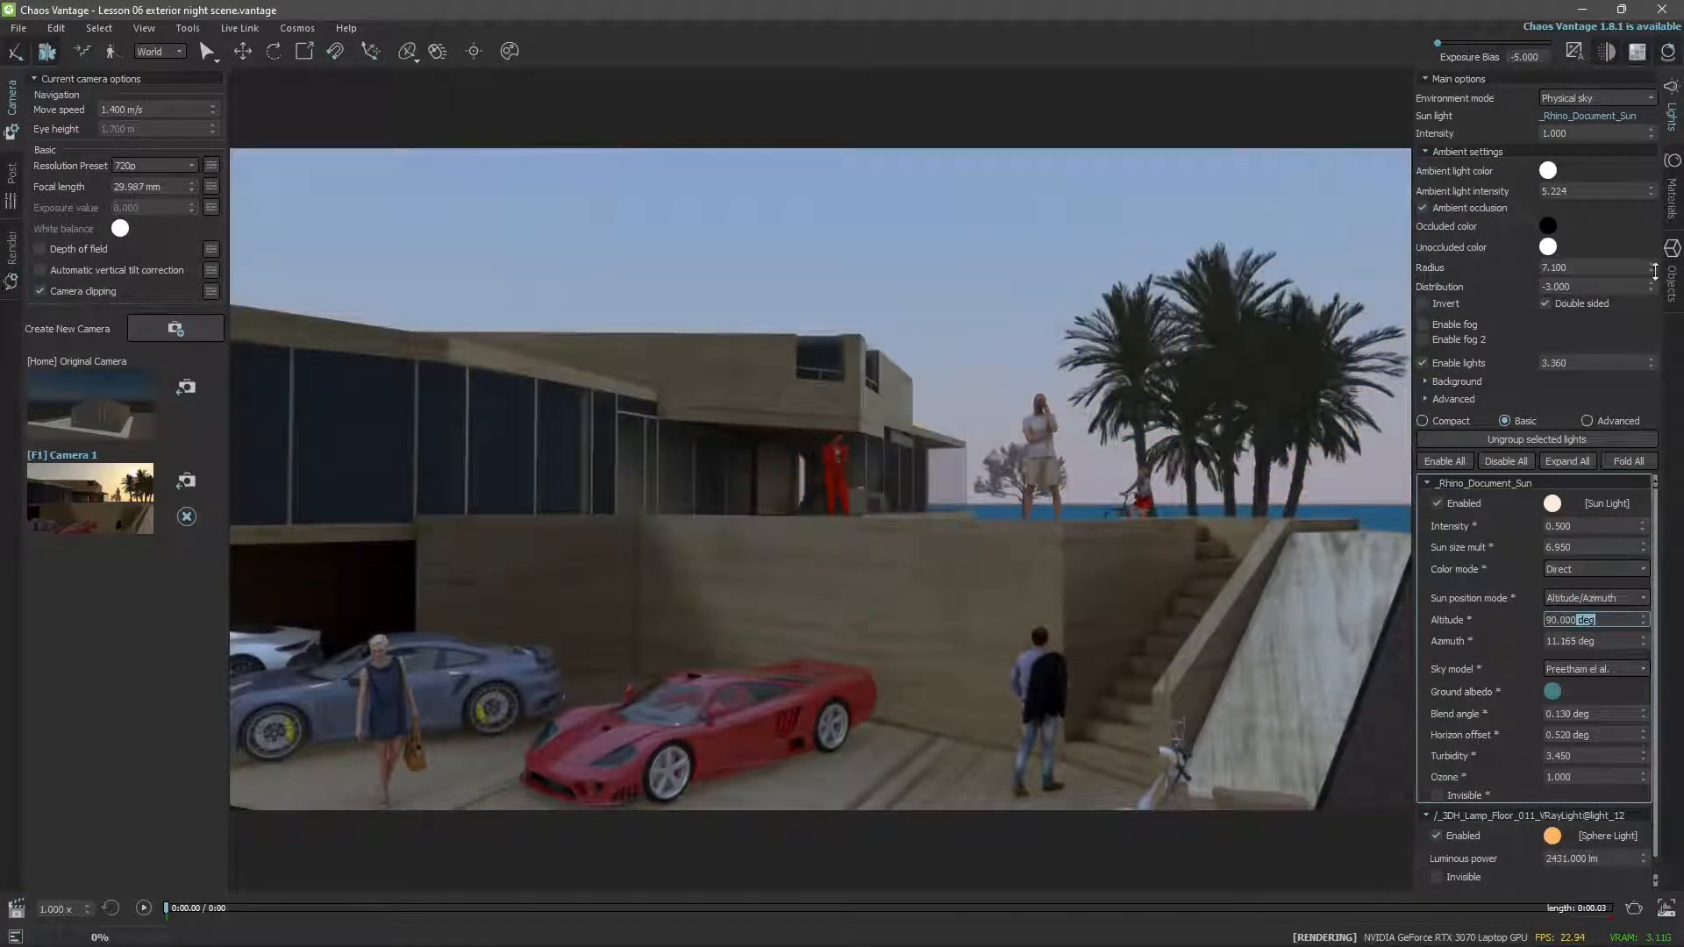
{"action": "double_click", "coordinate": [1553, 624]}
{"action": "left_click_drag", "start_coordinate": [1644, 621], "coordinate": [1647, 641]}
{"action": "left_click", "coordinate": [1548, 547]}
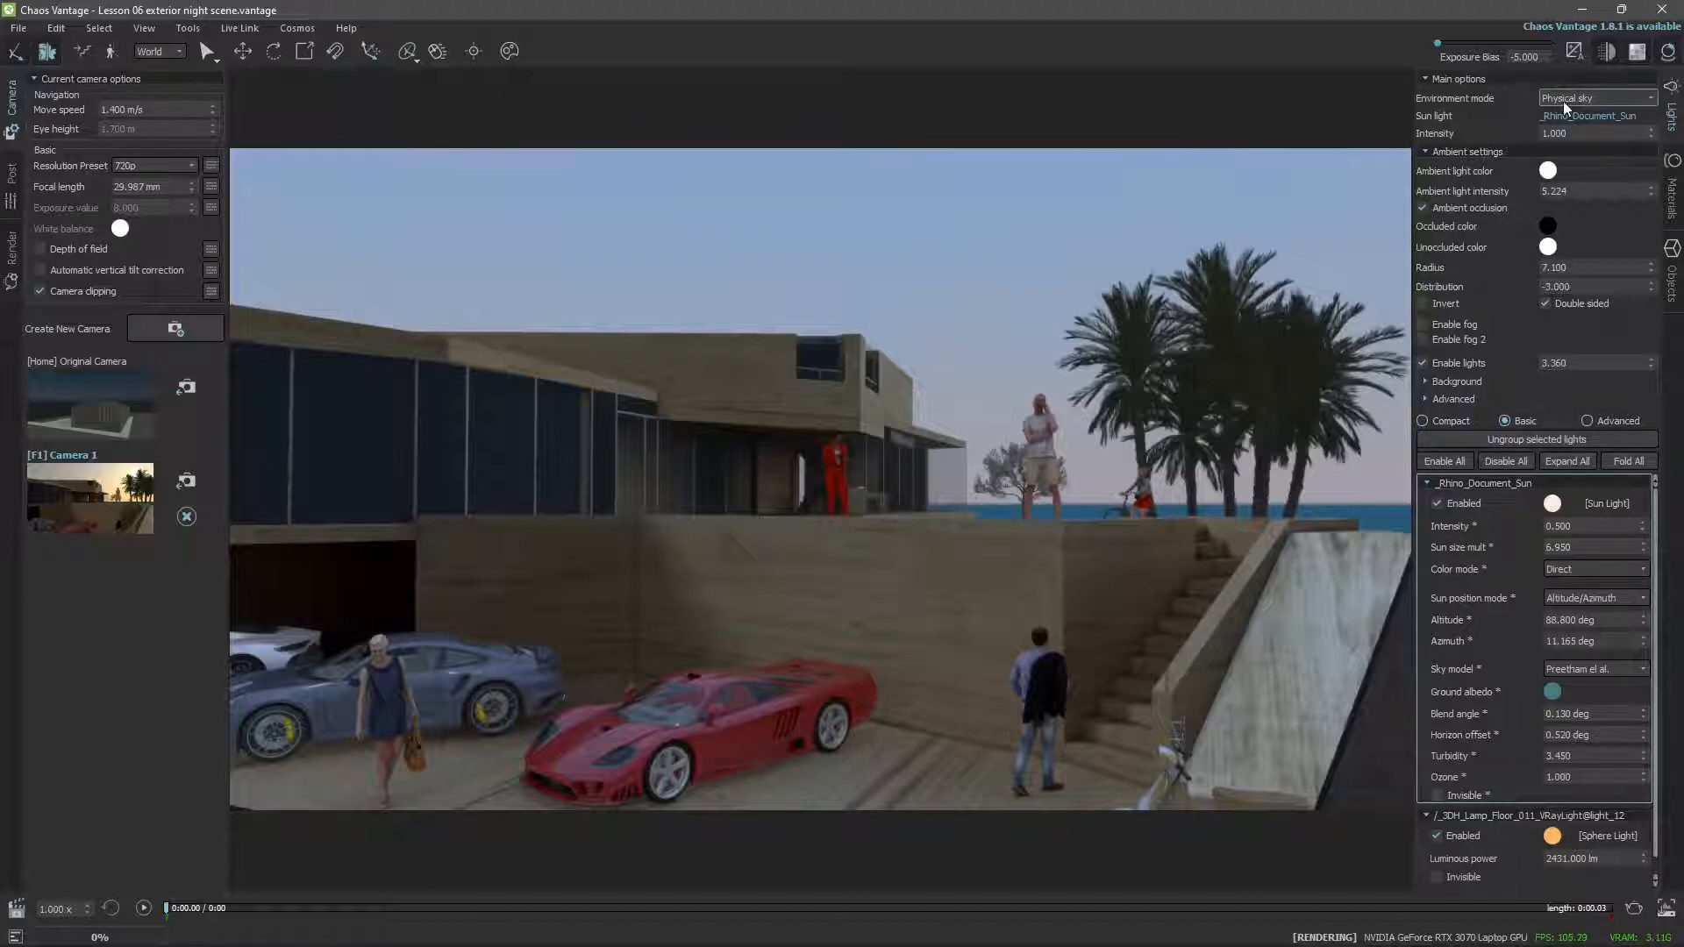
Shift the ambient light colour slightly cooler, to a temperature of 5994 K.
{"action": "left_click", "coordinate": [1548, 172]}
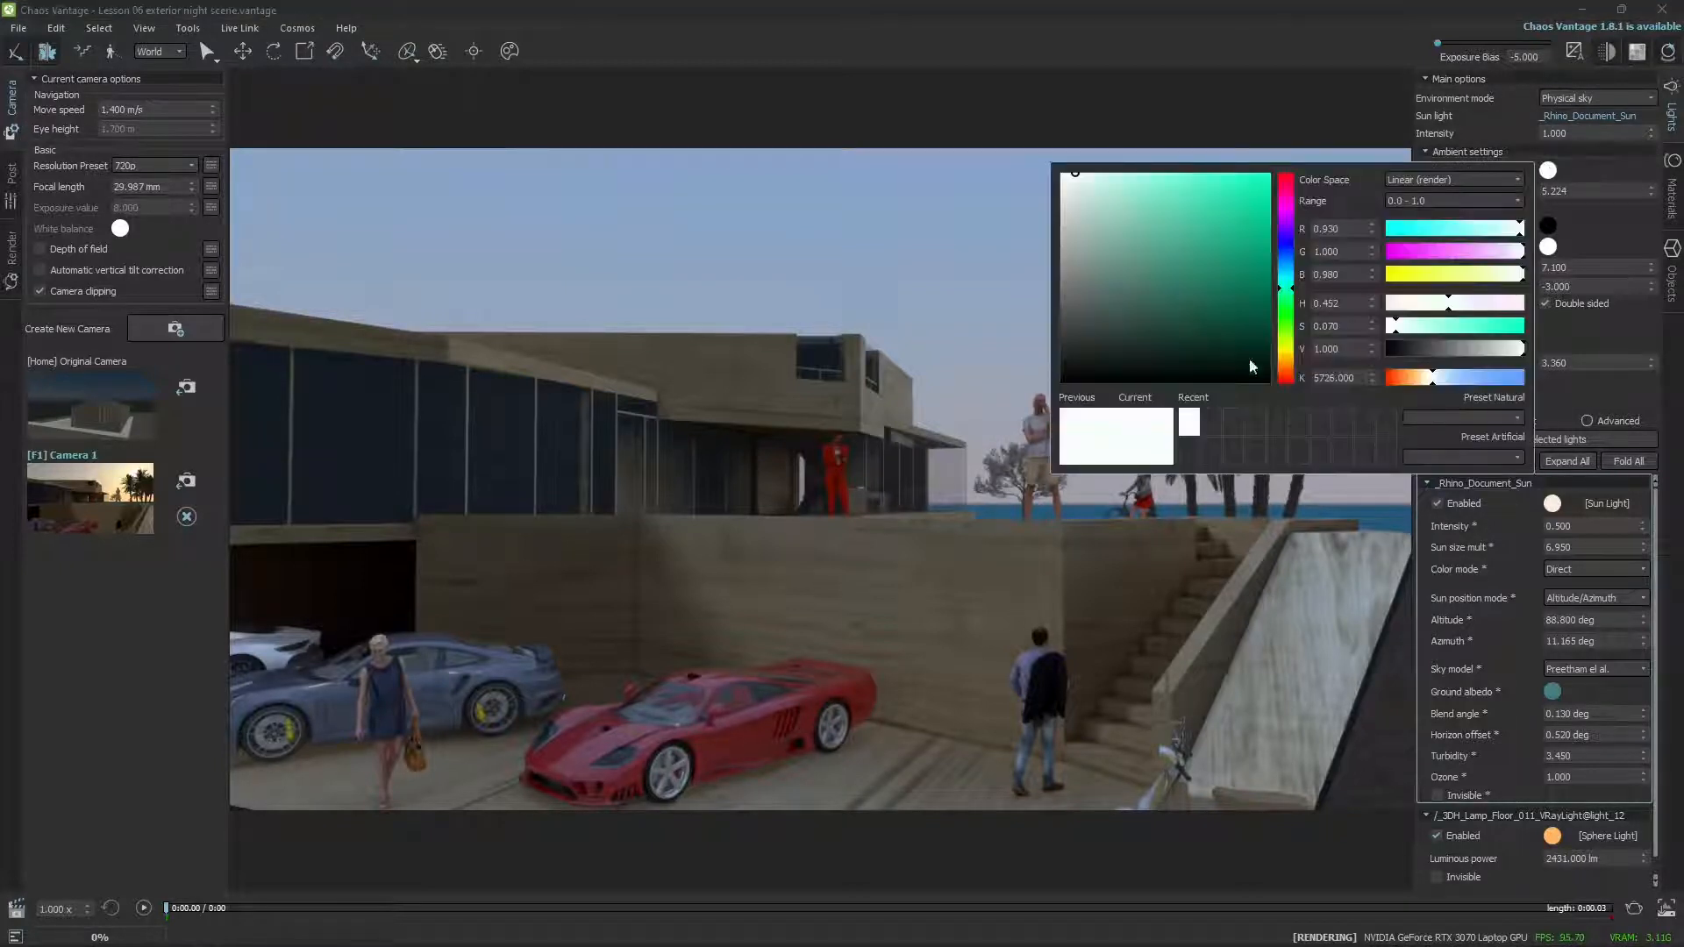
{"action": "mouse_move", "coordinate": [1433, 383]}
{"action": "left_mouse_down"}
{"action": "mouse_move", "coordinate": [1465, 385]}
{"action": "mouse_move", "coordinate": [1371, 404]}
{"action": "mouse_move", "coordinate": [1471, 408]}
{"action": "mouse_move", "coordinate": [1442, 410]}
{"action": "mouse_move", "coordinate": [1418, 382]}
{"action": "mouse_move", "coordinate": [1435, 386]}
{"action": "left_mouse_up"}
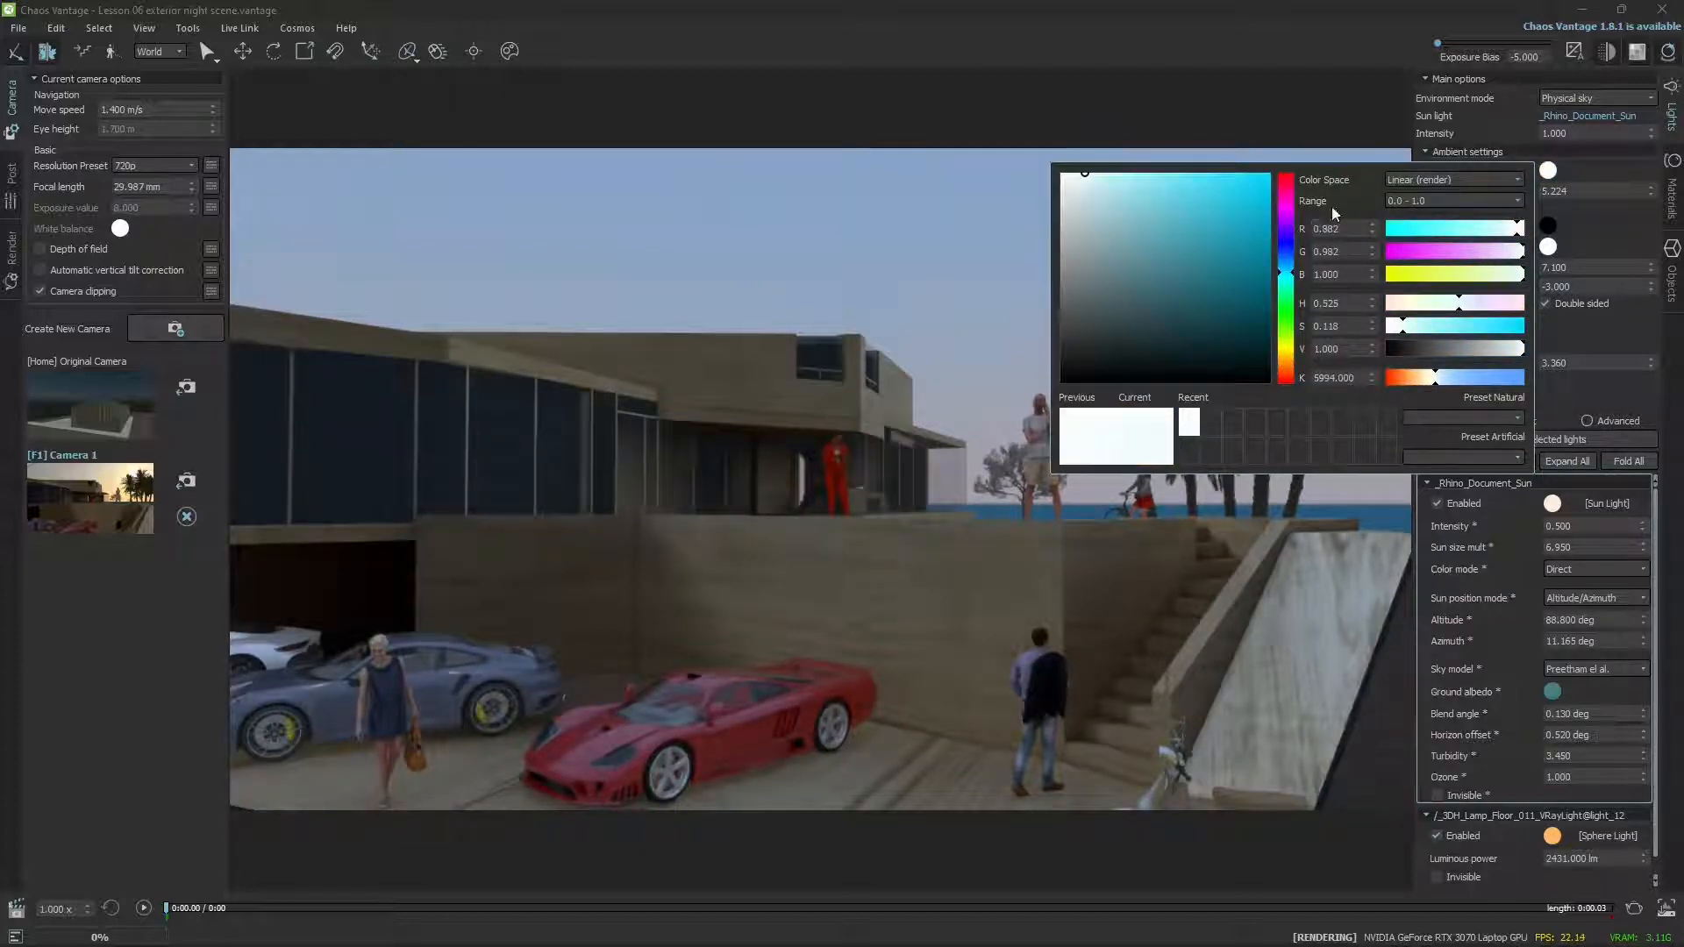
{"action": "left_click", "coordinate": [1570, 171]}
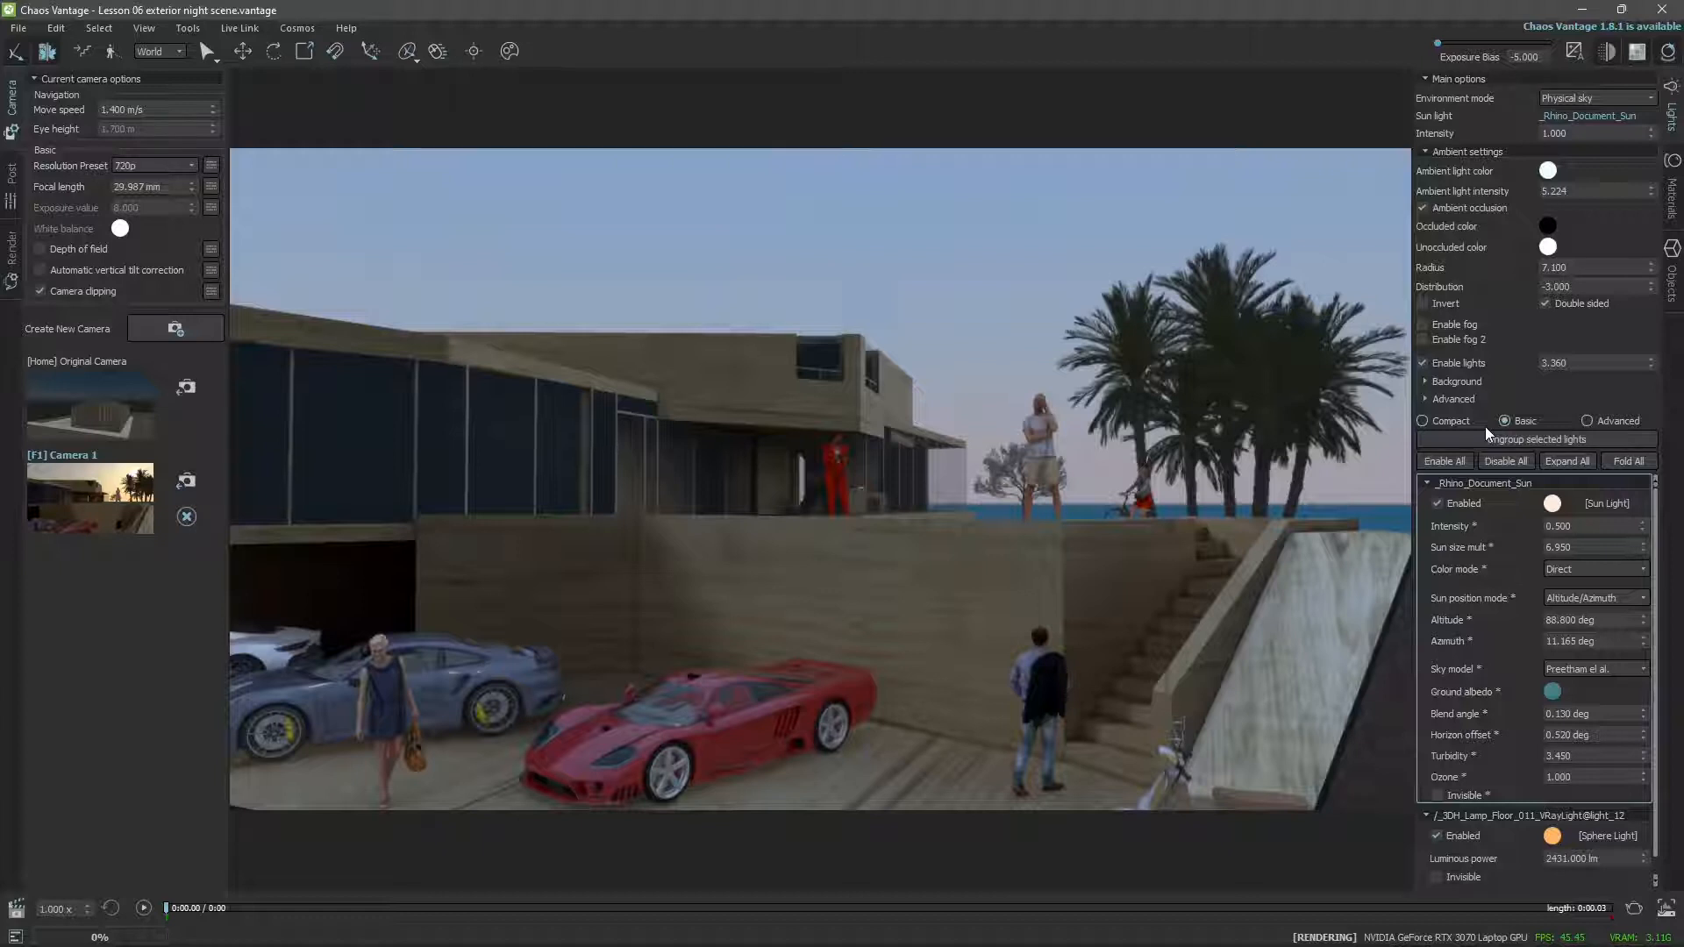
Collapse the ambient settings and expand the environment's Background and Advanced options to review them.
{"action": "left_click", "coordinate": [1426, 152]}
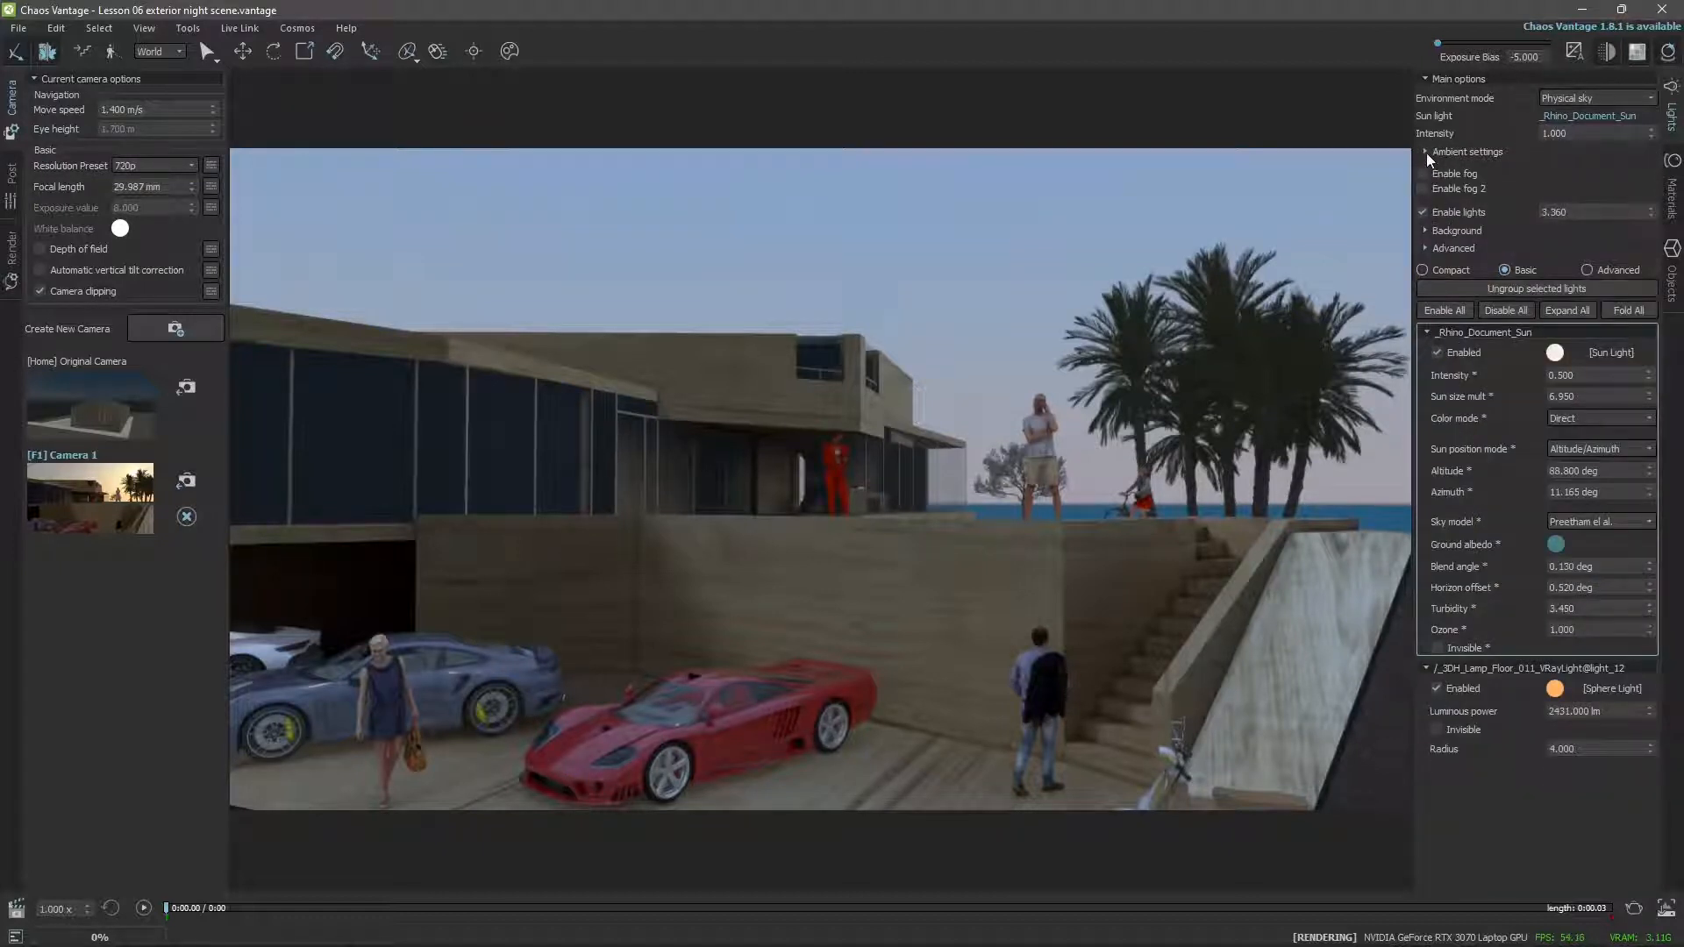
{"action": "left_click", "coordinate": [1426, 152]}
{"action": "left_click", "coordinate": [1428, 154]}
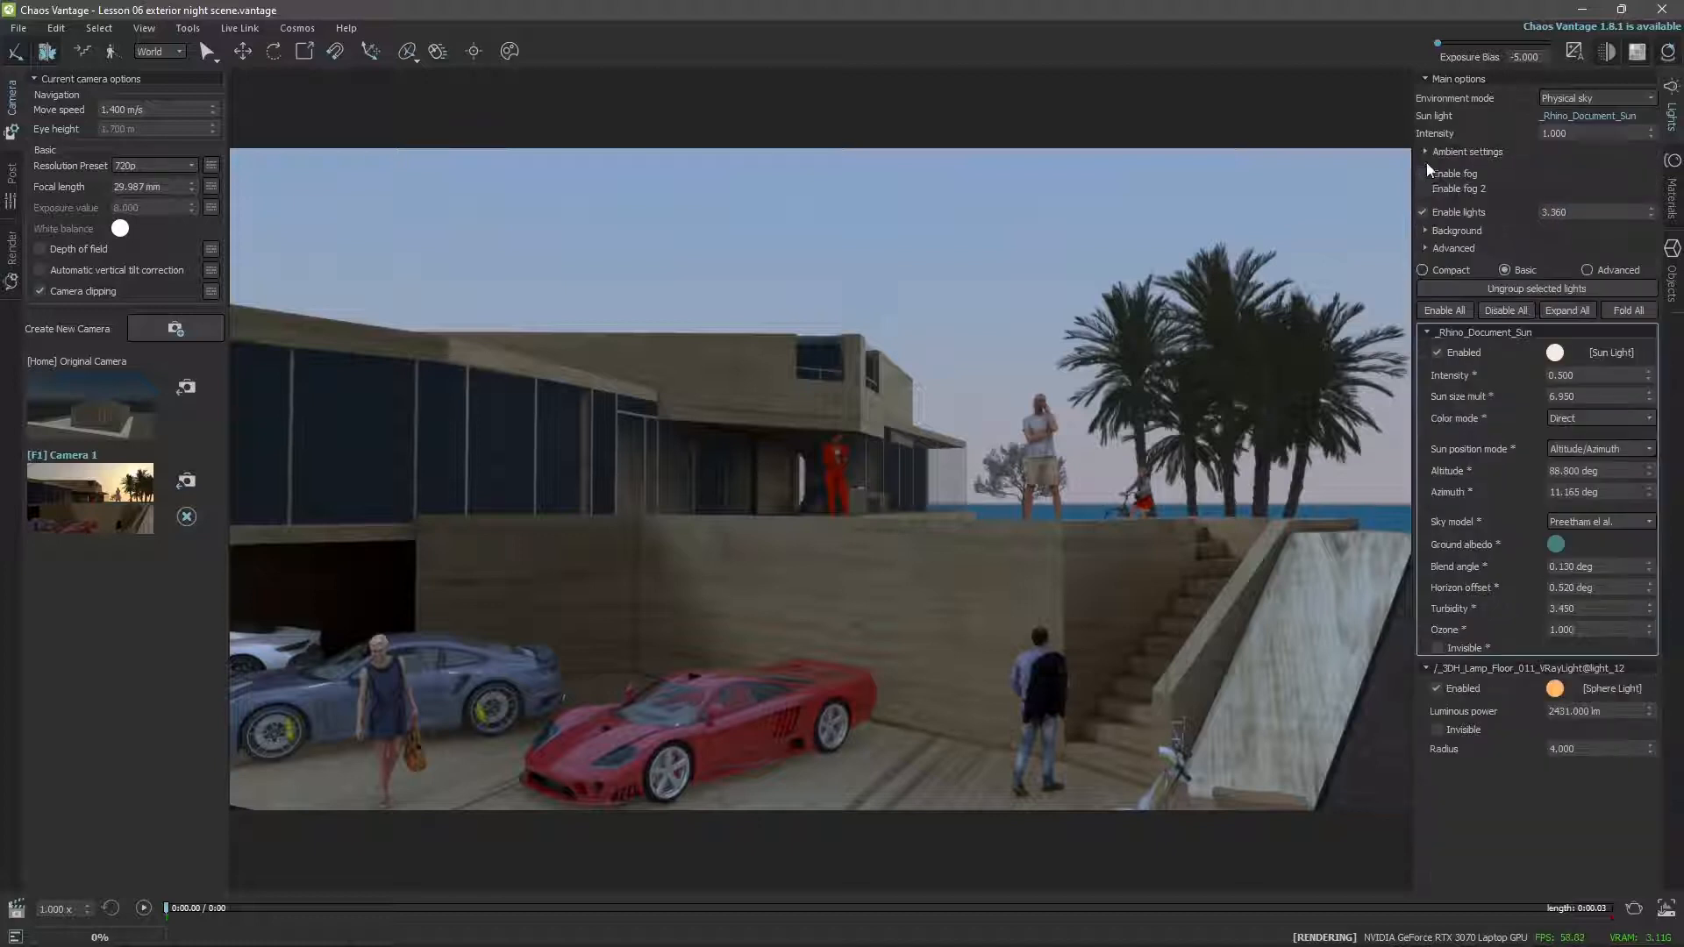
{"action": "left_click", "coordinate": [1426, 231]}
{"action": "left_click", "coordinate": [1426, 269]}
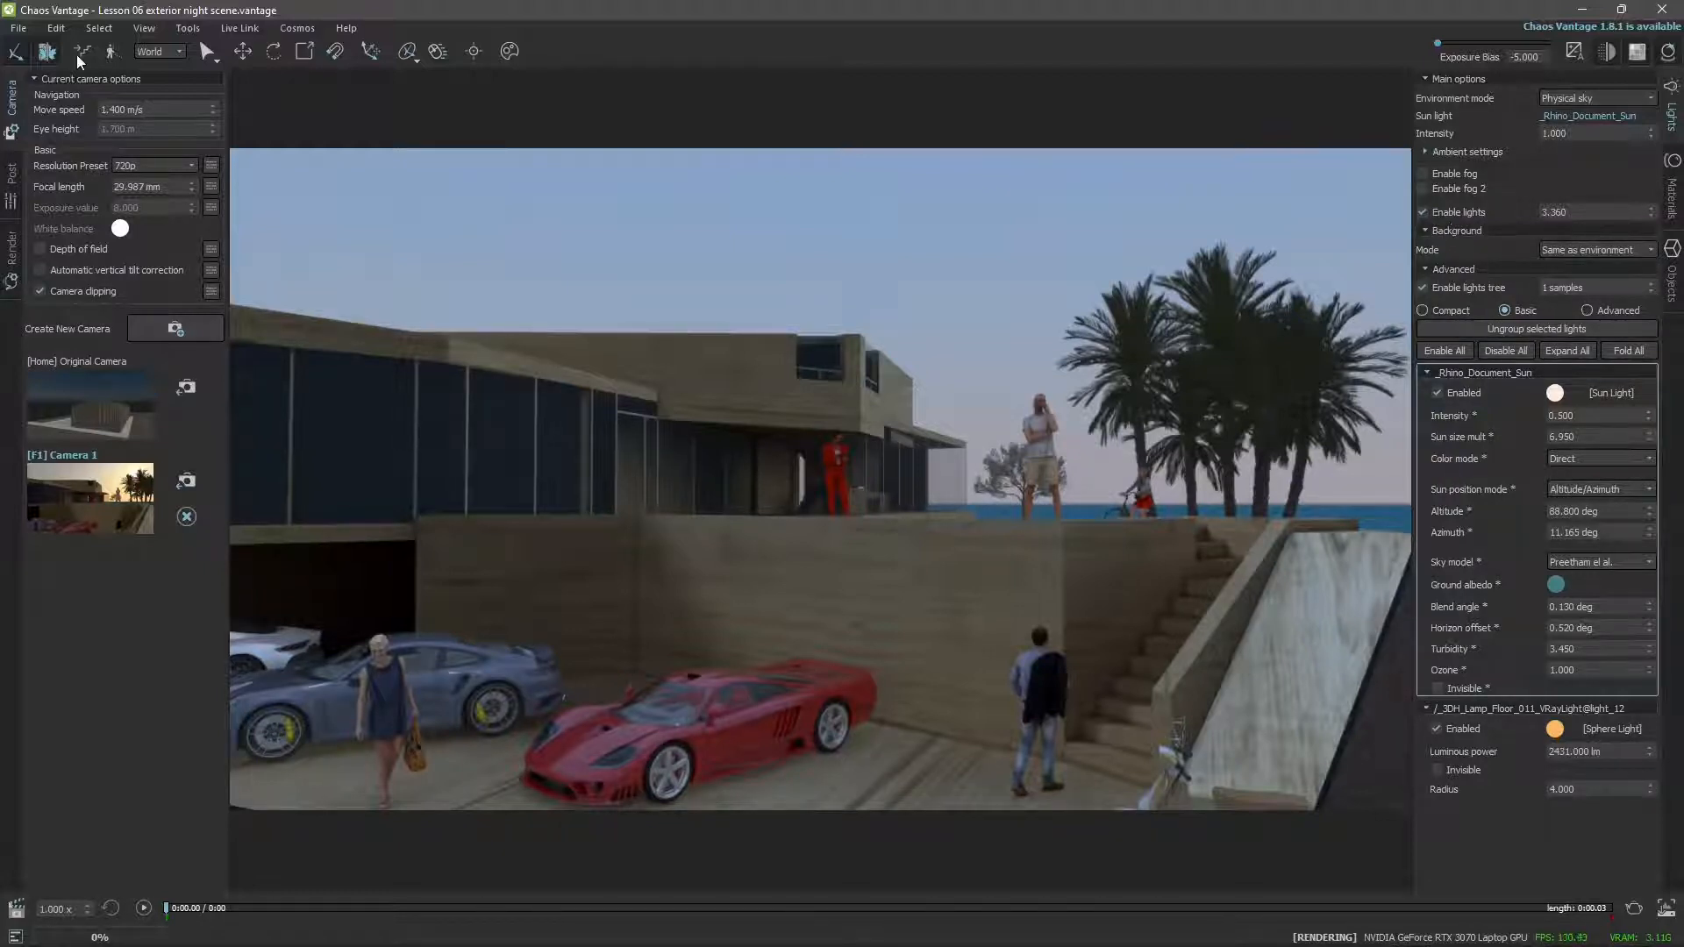
Start a new empty scene, discarding the unsaved changes to the night scene.
{"action": "left_click", "coordinate": [19, 28]}
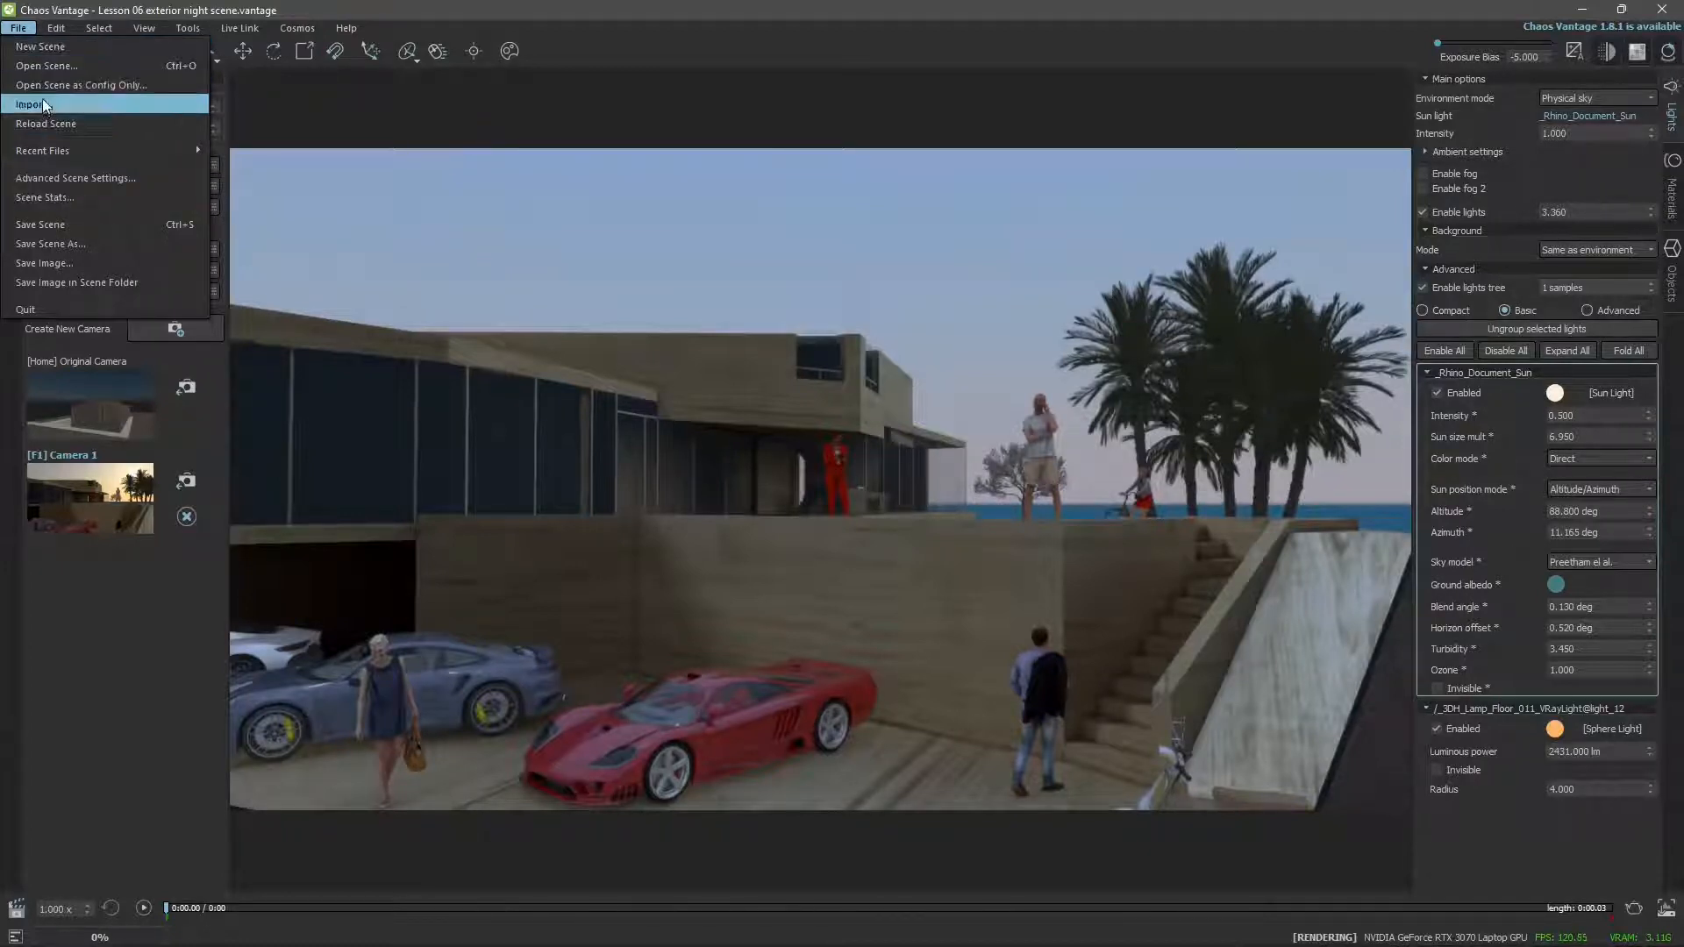
{"action": "left_click", "coordinate": [35, 47]}
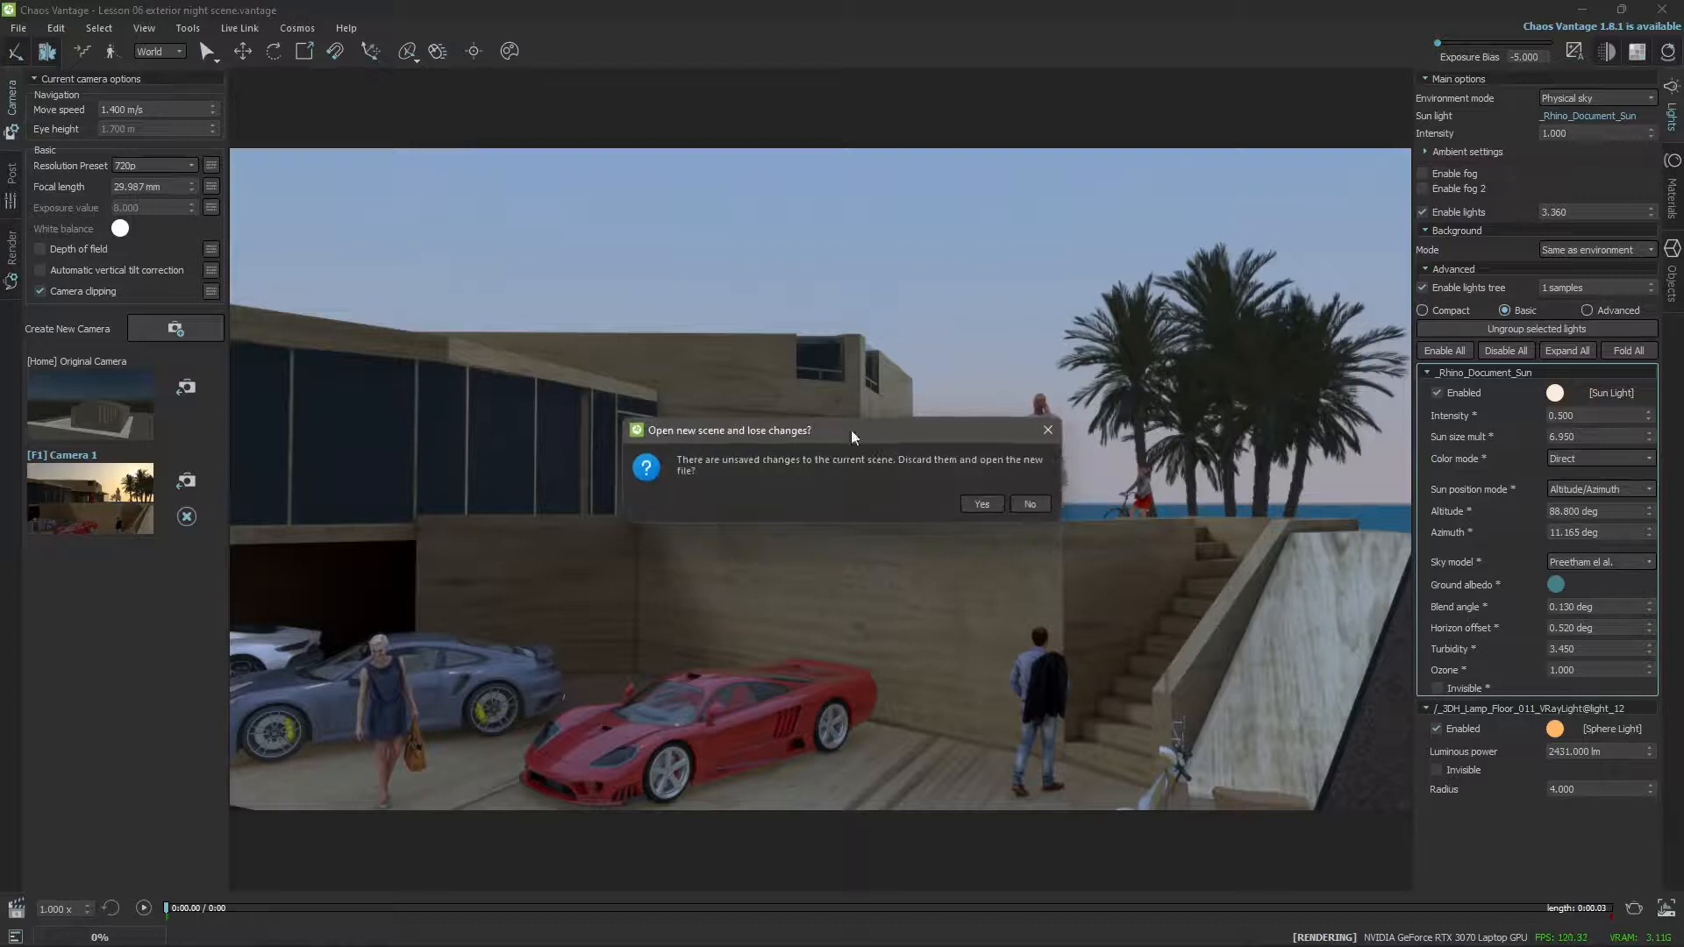
{"action": "left_click", "coordinate": [982, 504]}
{"action": "left_click", "coordinate": [20, 28]}
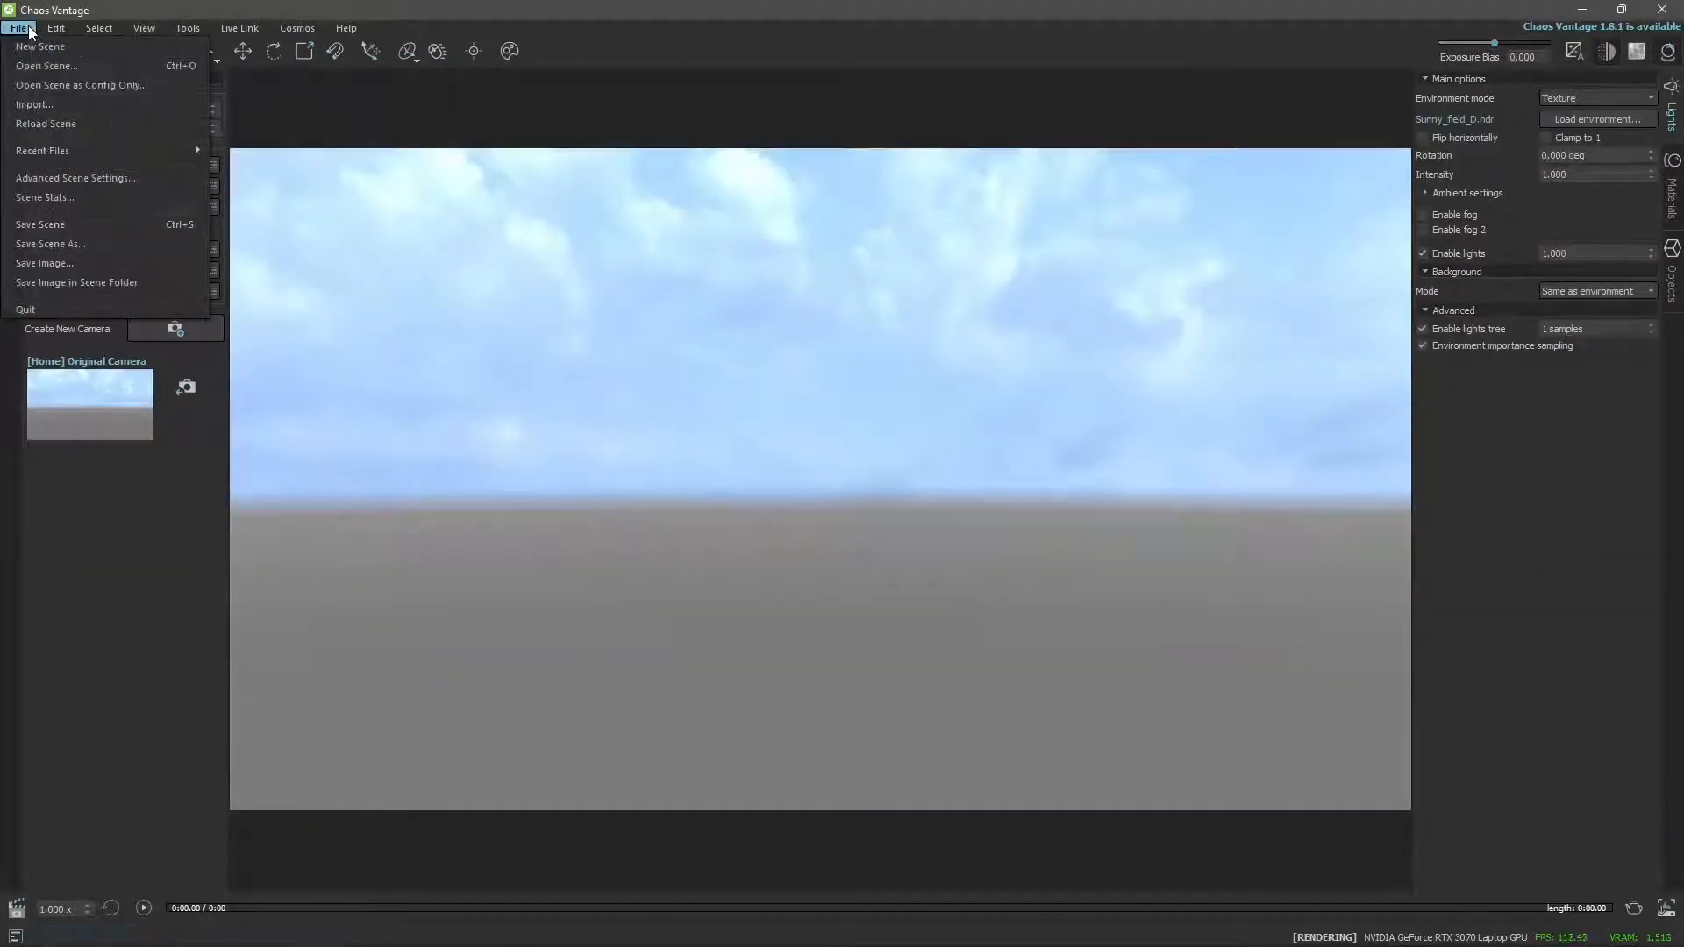
{"action": "left_click", "coordinate": [61, 53]}
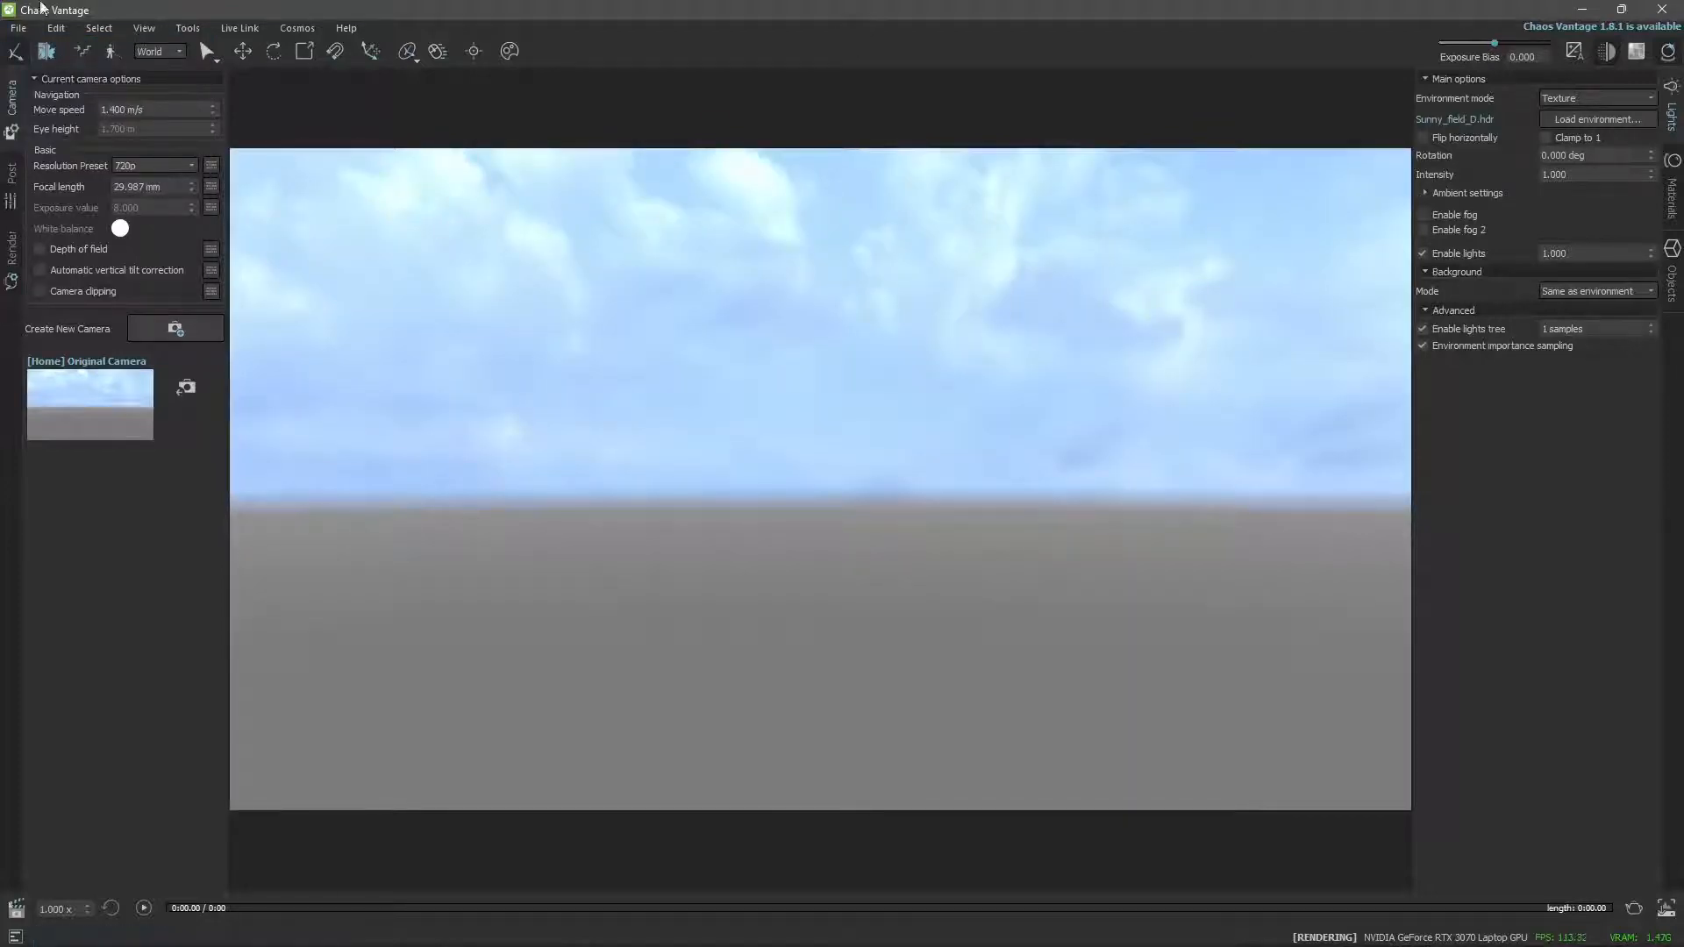
{"action": "left_click", "coordinate": [18, 28]}
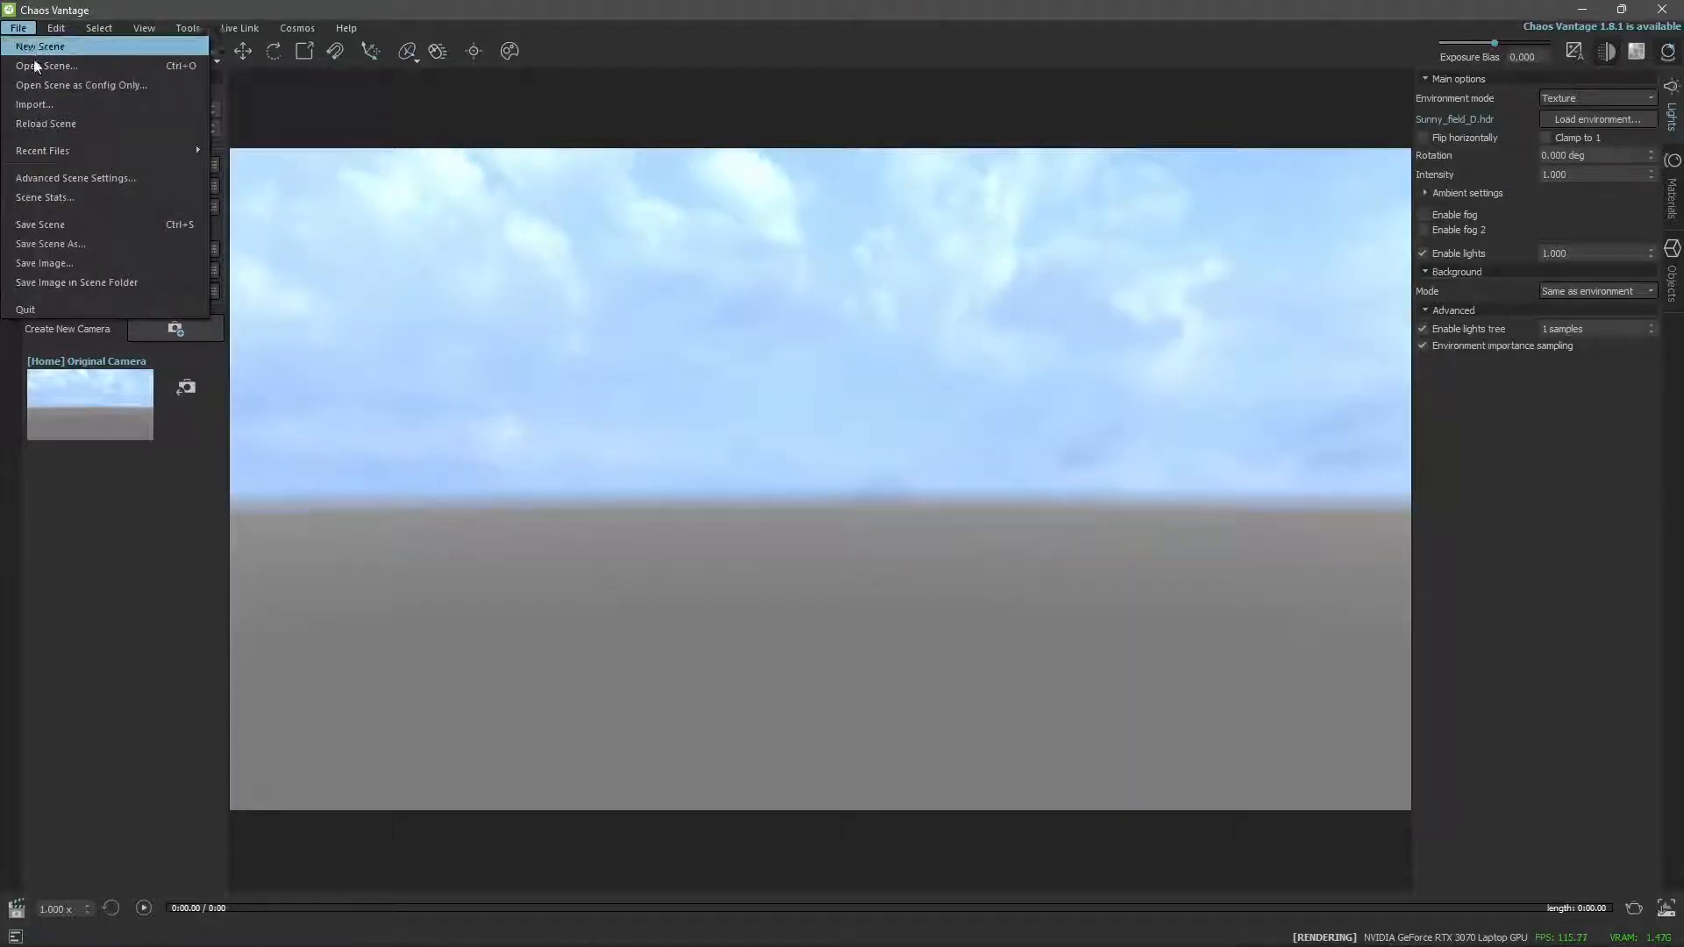
{"action": "left_click", "coordinate": [35, 109]}
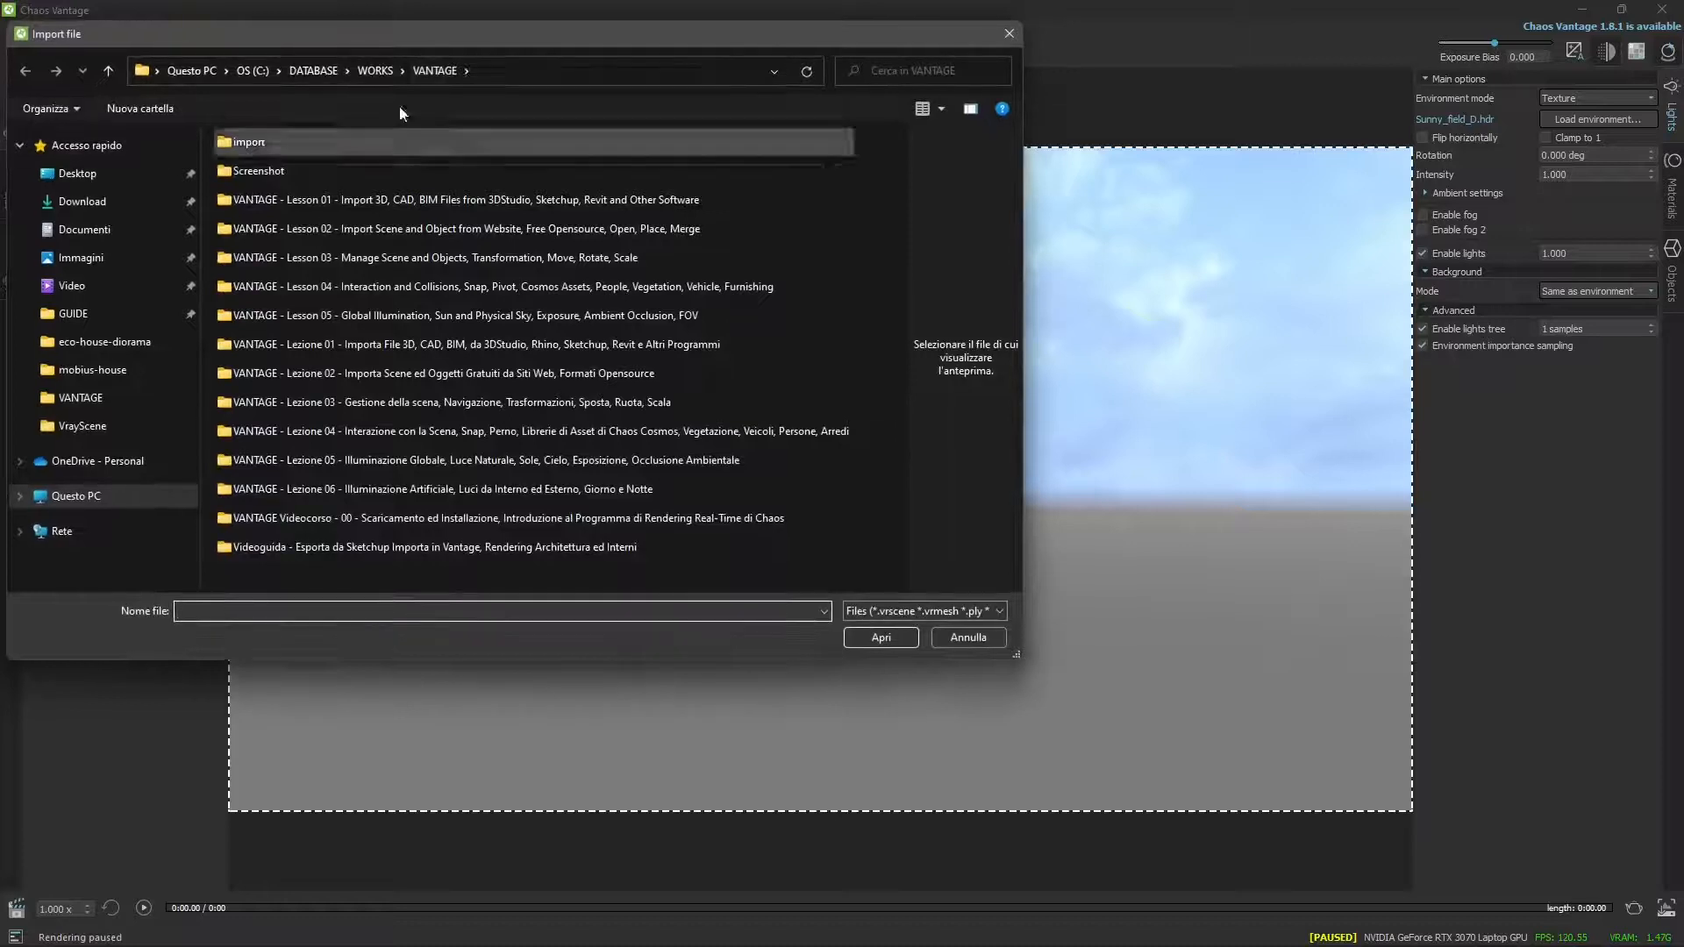
{"action": "left_click_drag", "start_coordinate": [466, 43], "coordinate": [766, 98]}
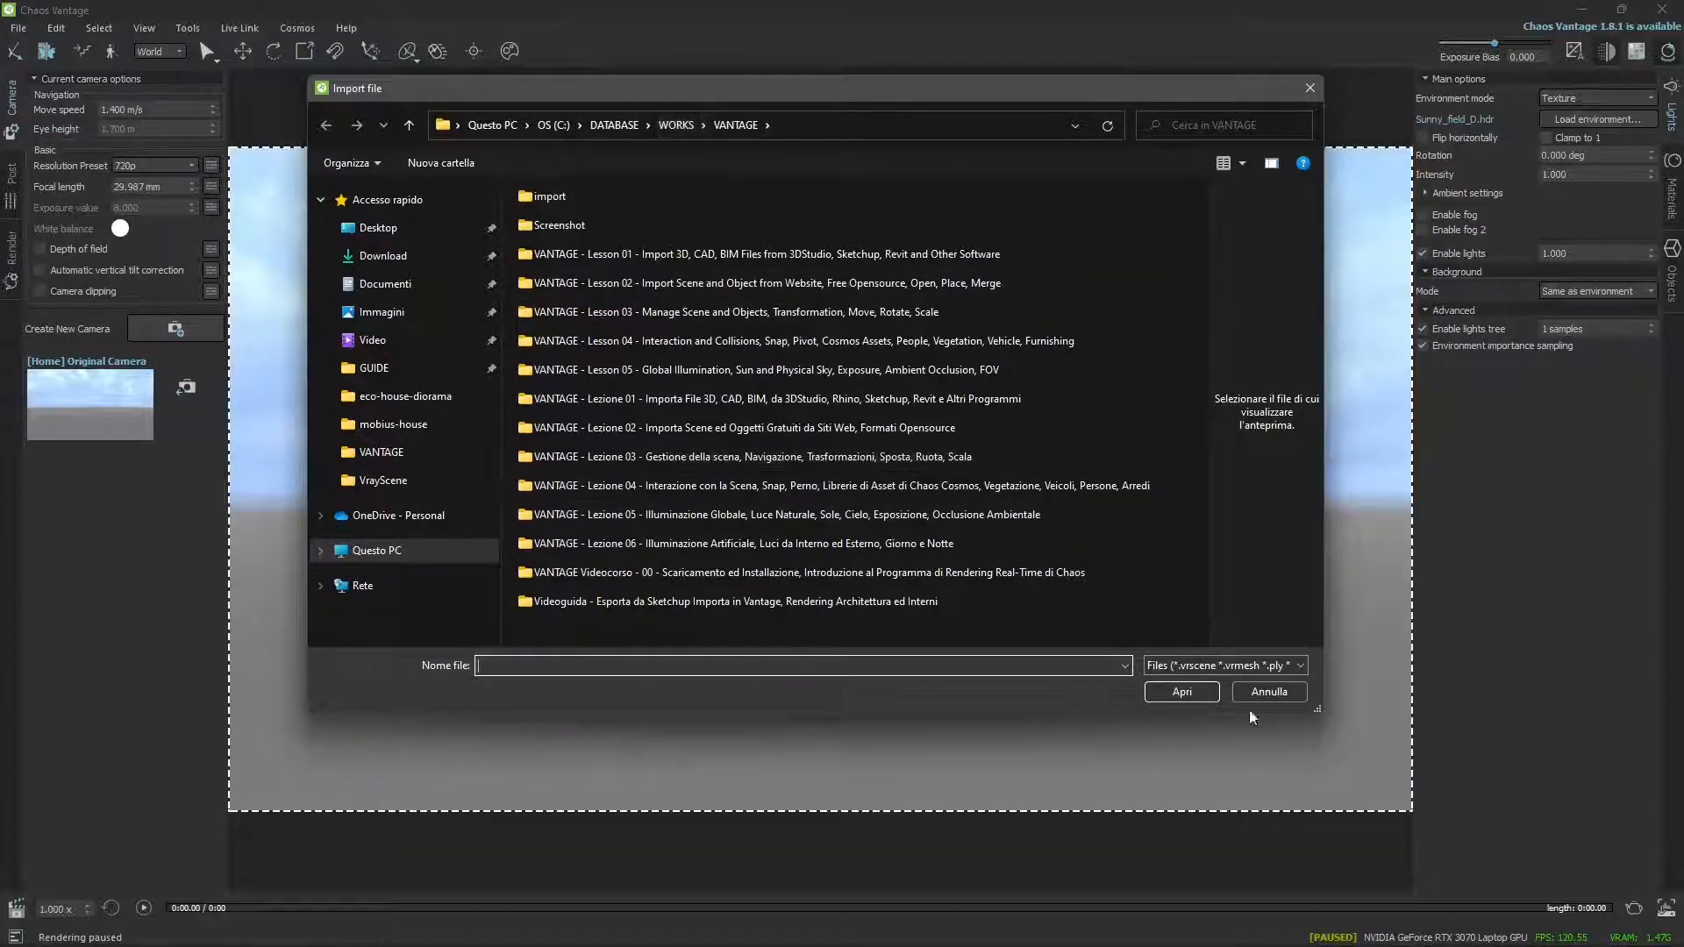
{"action": "left_click", "coordinate": [1269, 692]}
Import Lesson 20 interior sketchup vray.vrscene from the VrayScene folder into the empty scene.
{"action": "left_click", "coordinate": [21, 29]}
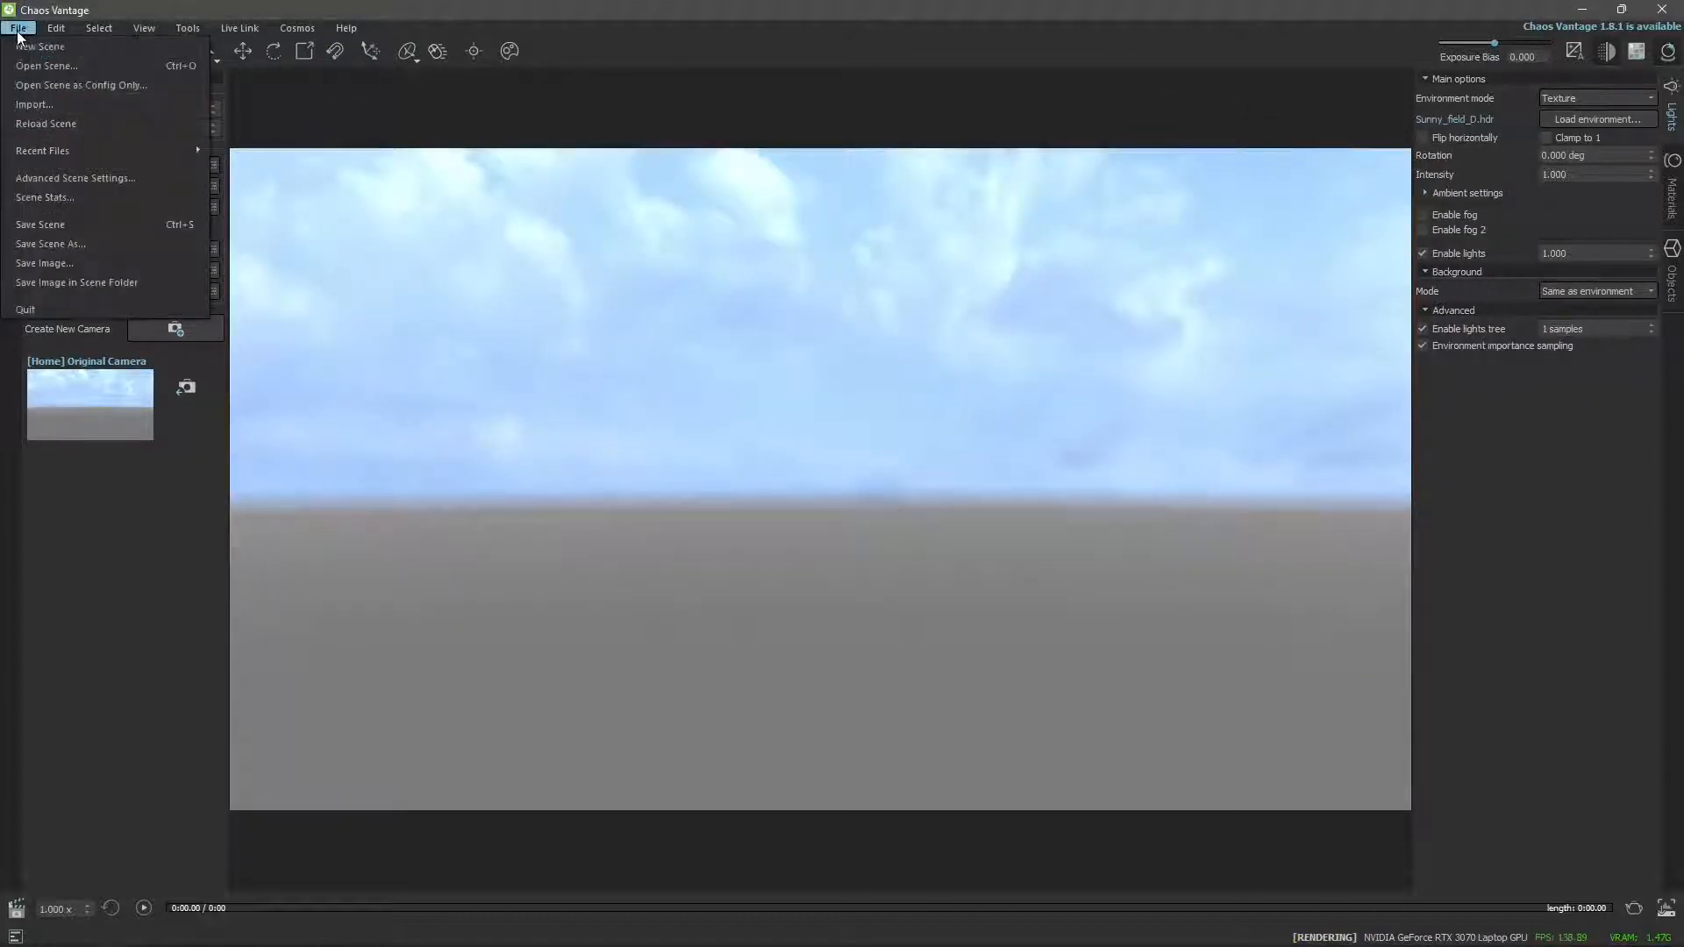
{"action": "left_click", "coordinate": [45, 107]}
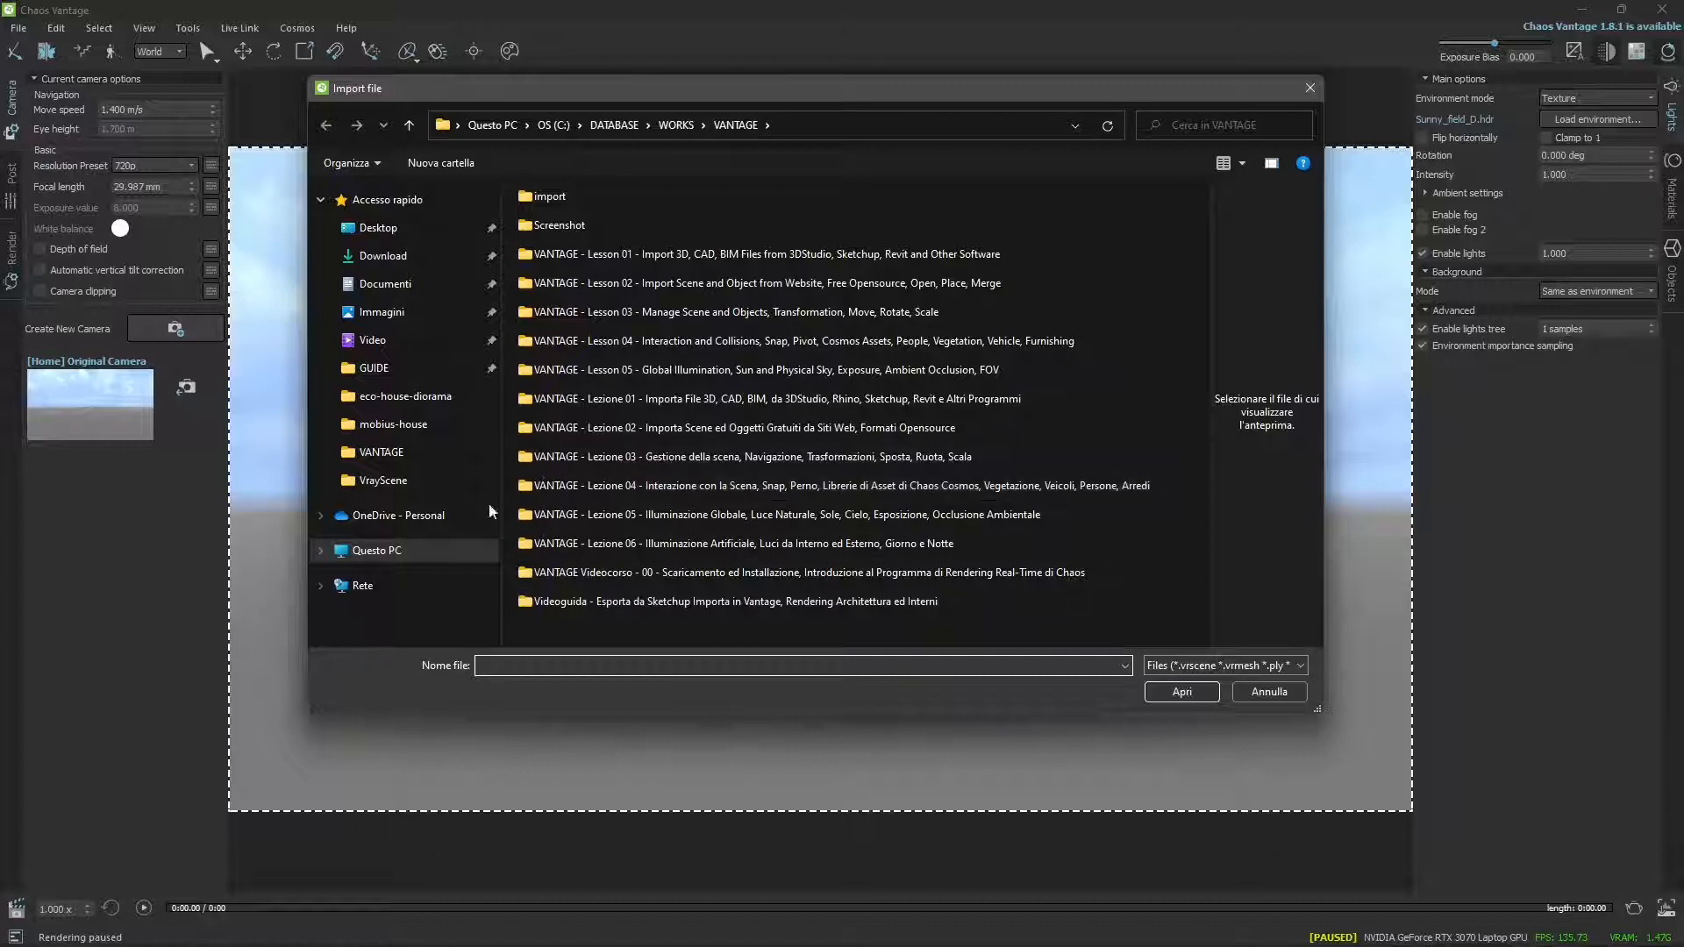
{"action": "left_click", "coordinate": [382, 480]}
{"action": "left_click_drag", "start_coordinate": [861, 91], "coordinate": [856, 92]}
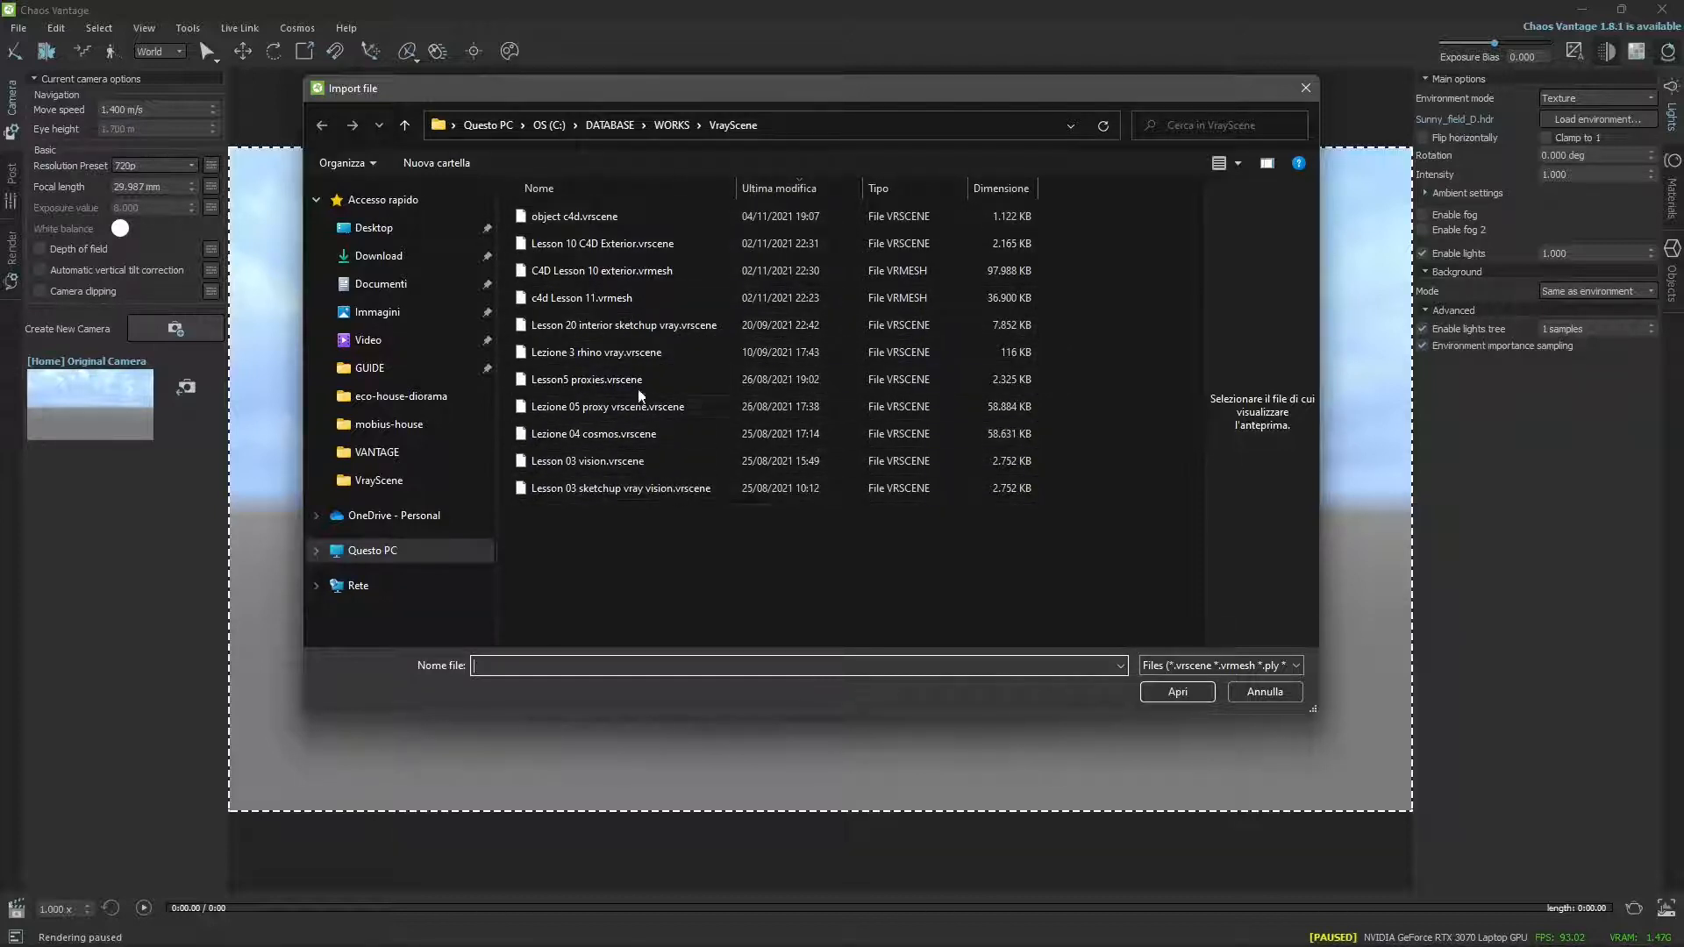
{"action": "left_click", "coordinate": [595, 331]}
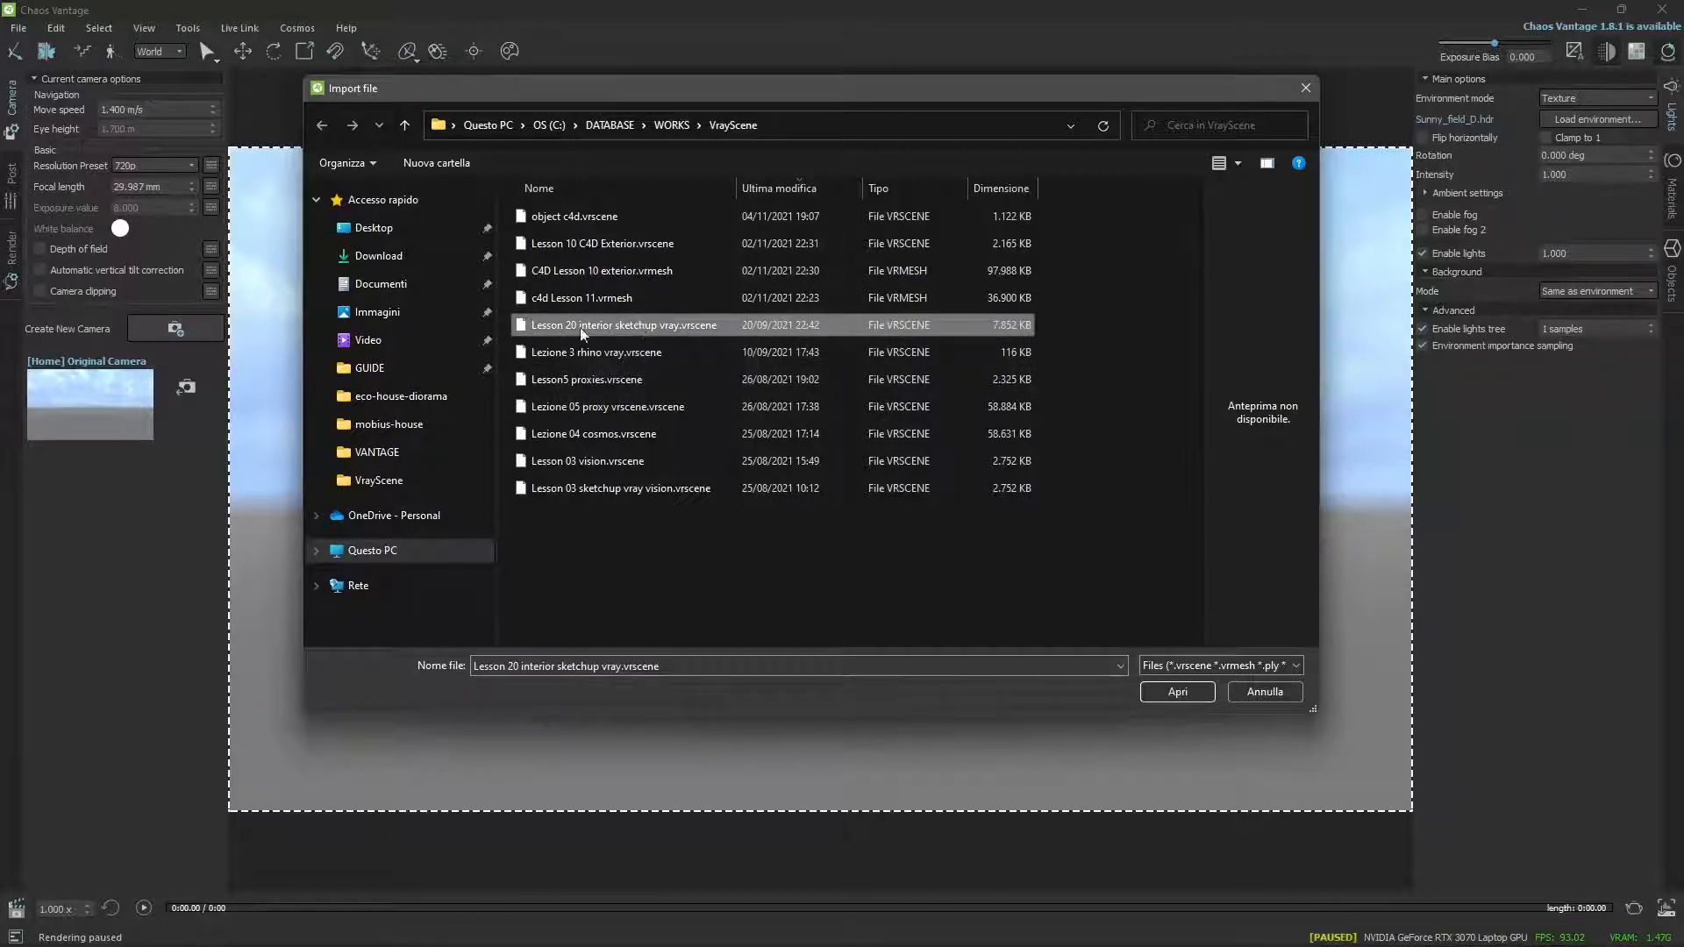
{"action": "left_click", "coordinate": [1177, 691]}
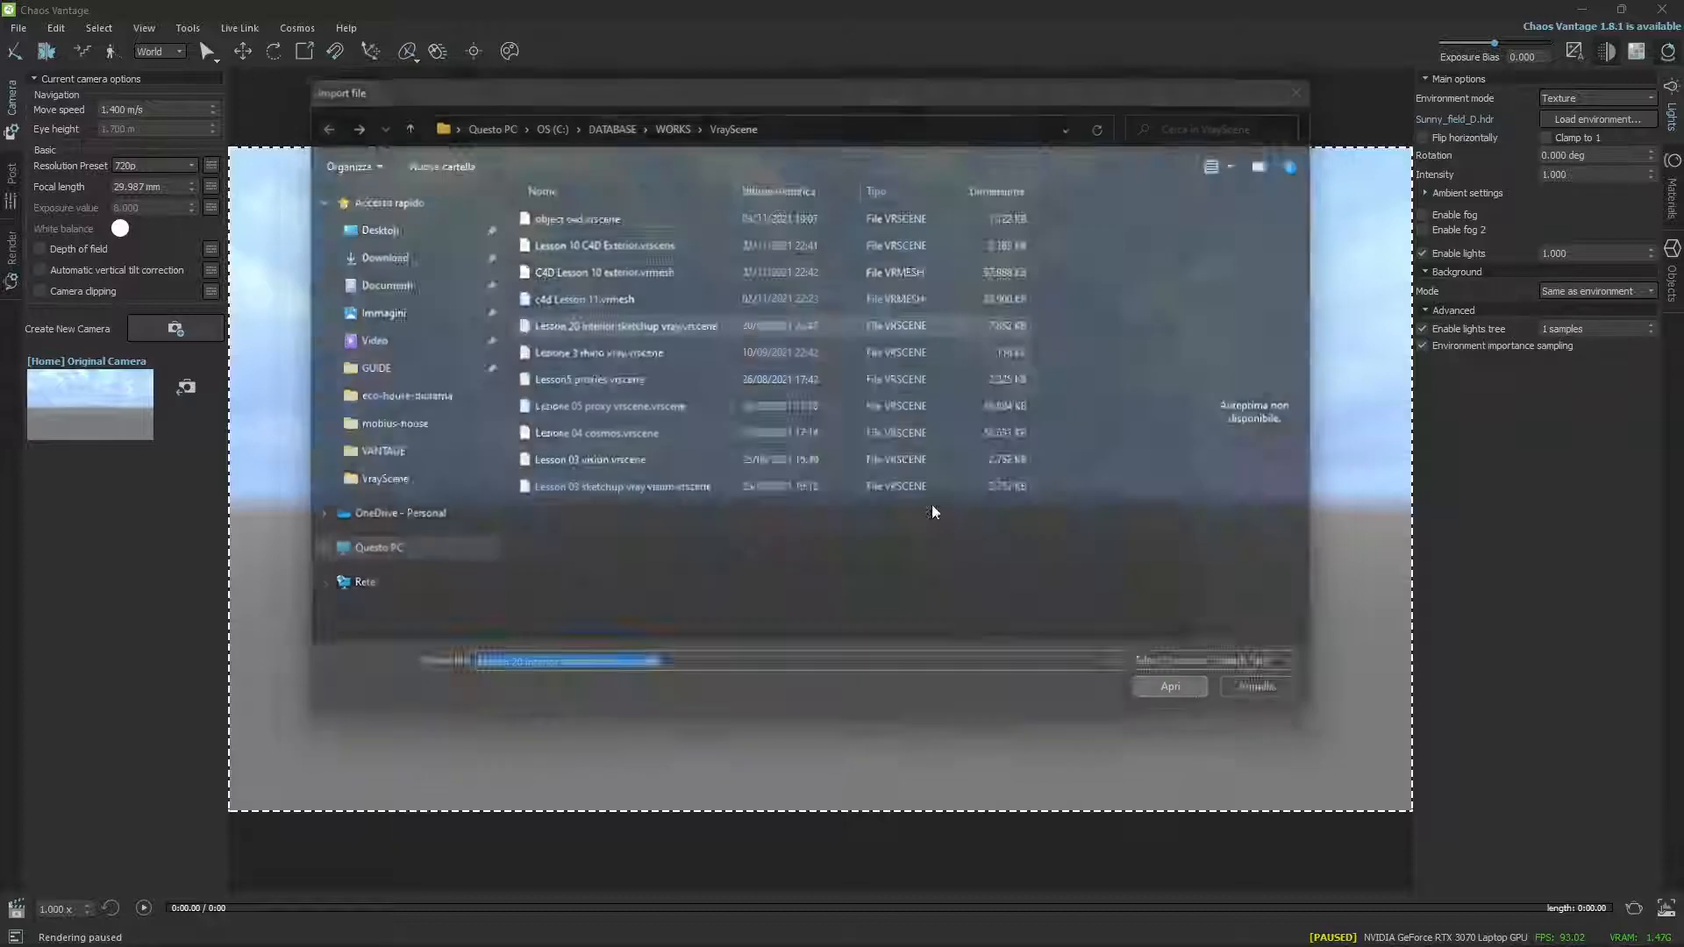
{"action": "left_click", "coordinate": [868, 537]}
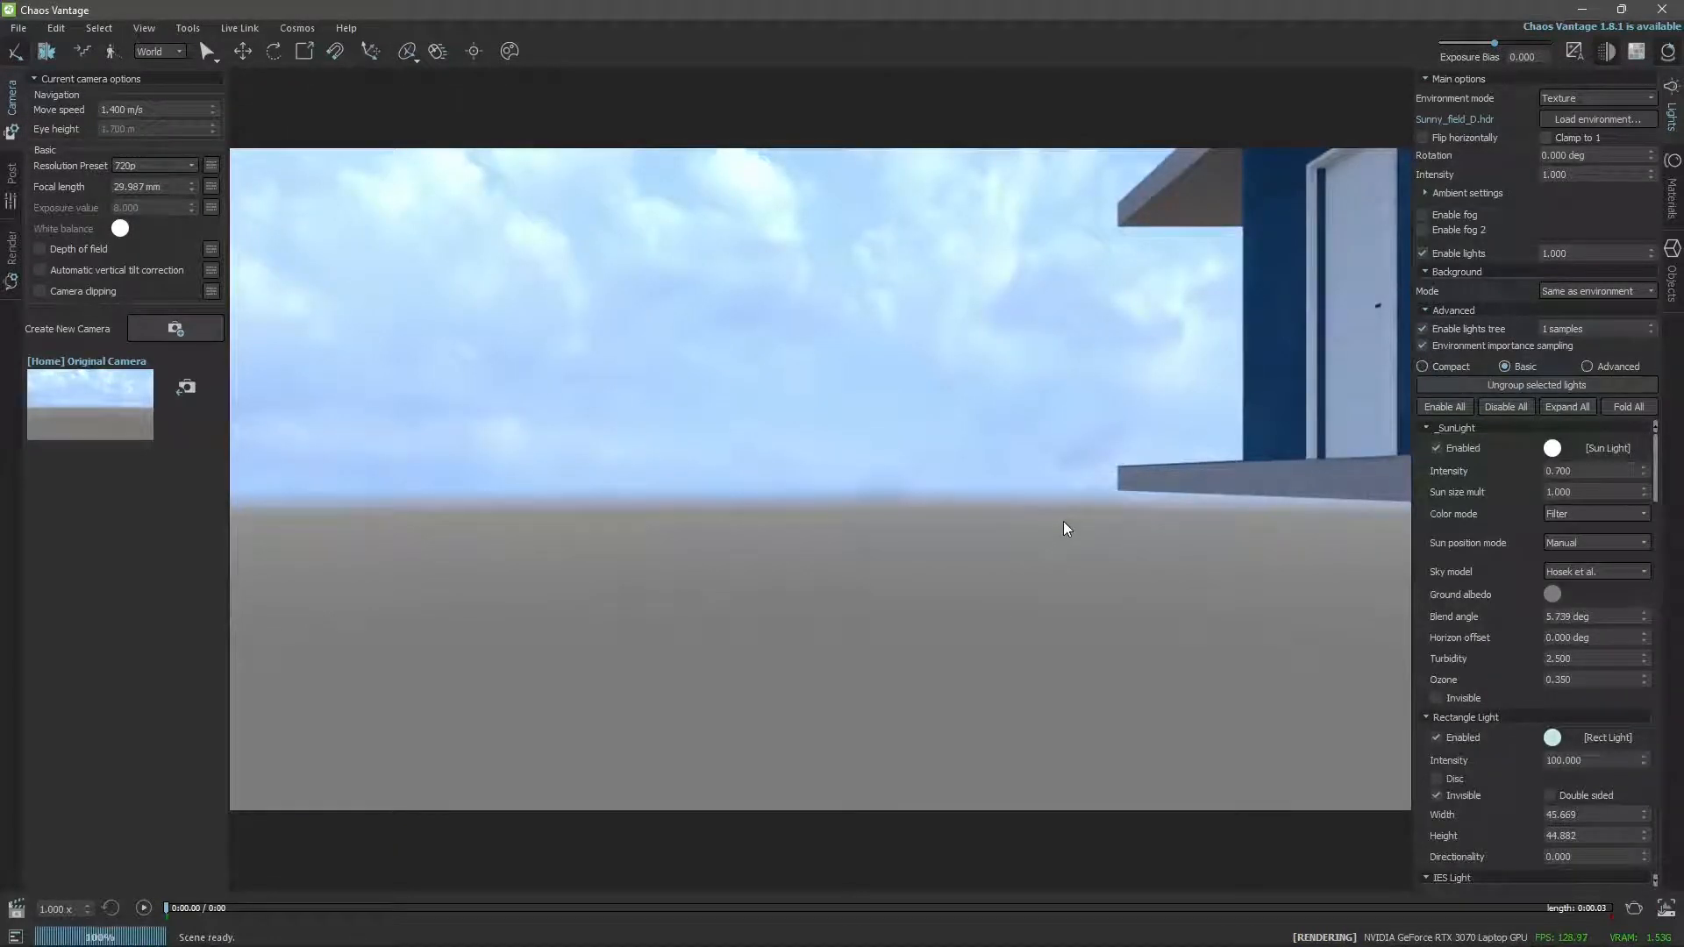
Examine the imported building's exterior from the side, from above and from the entrance.
{"action": "middle_click_drag", "start_coordinate": [1087, 486], "coordinate": [787, 613]}
{"action": "scroll", "coordinate": [788, 613], "scroll_direction": "down", "scroll_amount": 3}
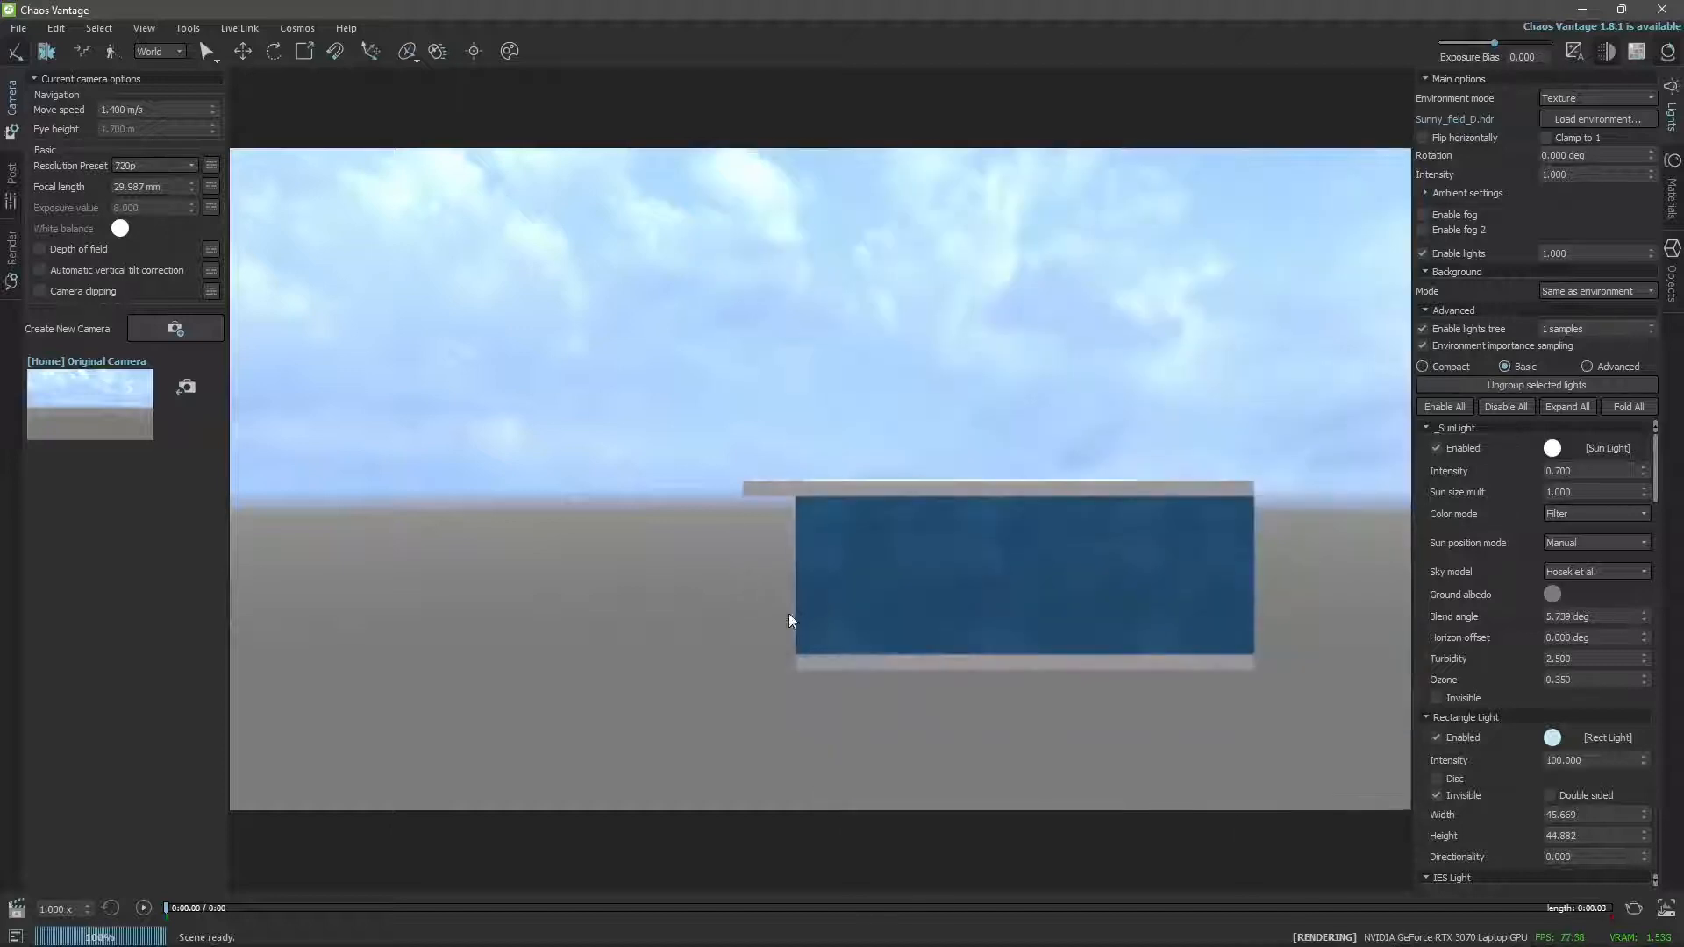
{"action": "right_click_drag", "start_coordinate": [735, 652], "coordinate": [1045, 571]}
{"action": "scroll", "coordinate": [1048, 572], "scroll_direction": "up", "scroll_amount": 3}
{"action": "right_click_drag", "start_coordinate": [828, 628], "coordinate": [830, 614]}
{"action": "right_click_drag", "start_coordinate": [710, 677], "coordinate": [801, 500]}
{"action": "scroll", "coordinate": [801, 500], "scroll_direction": "down", "scroll_amount": 3}
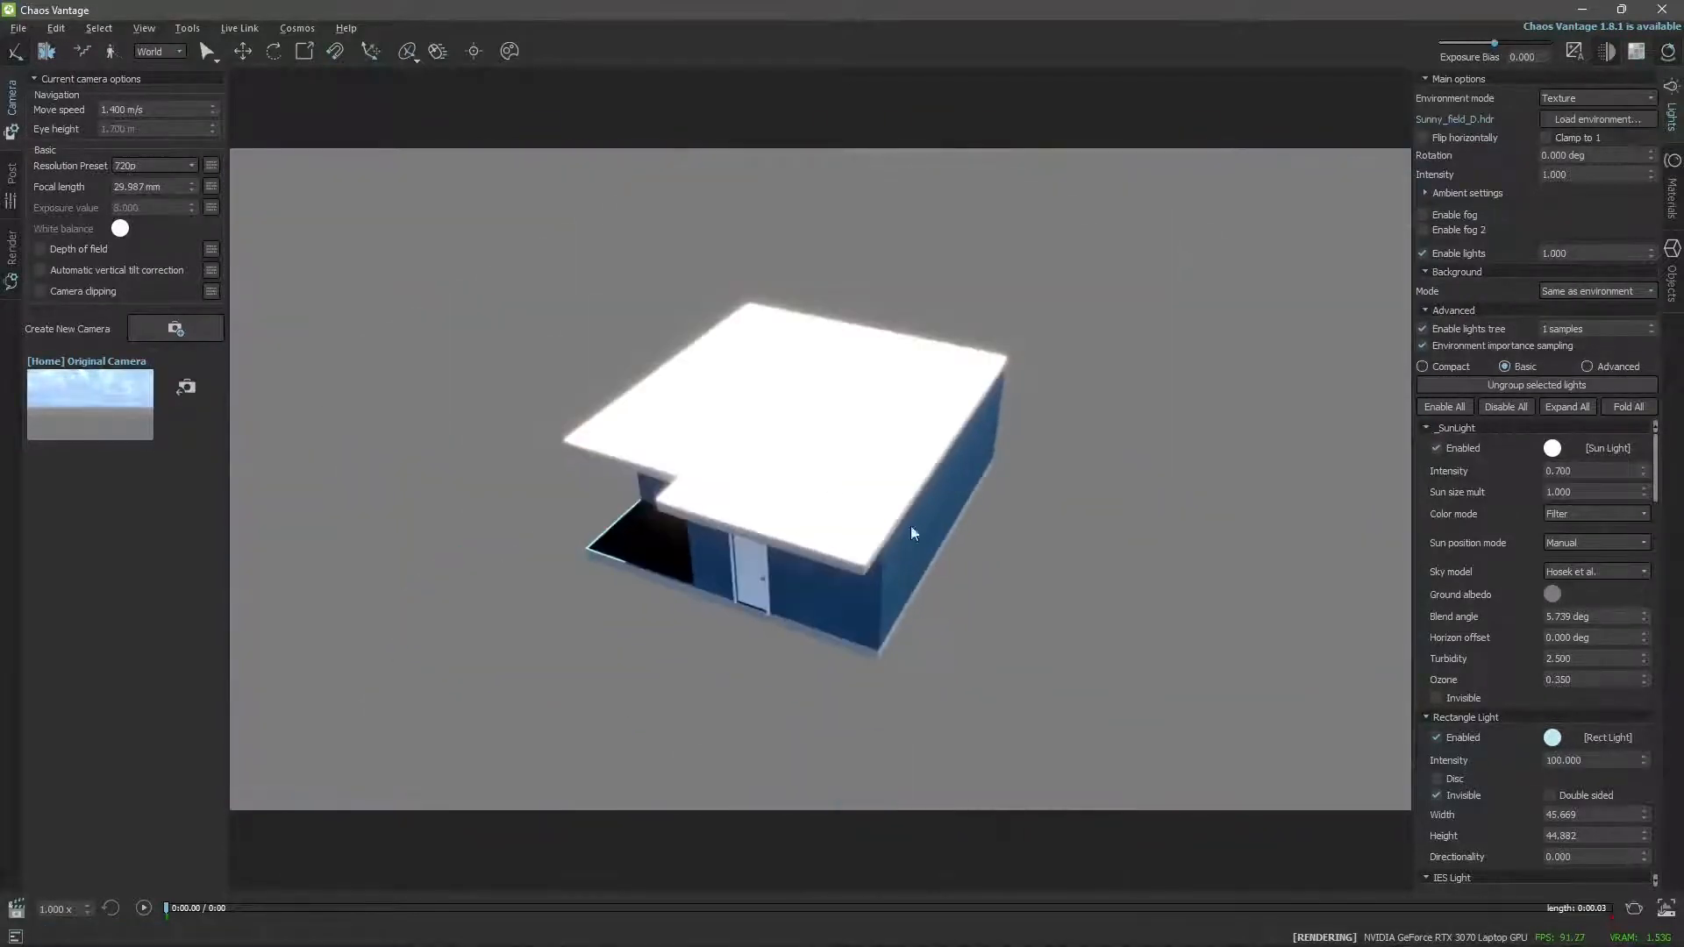
{"action": "right_click_drag", "start_coordinate": [910, 527], "coordinate": [813, 502]}
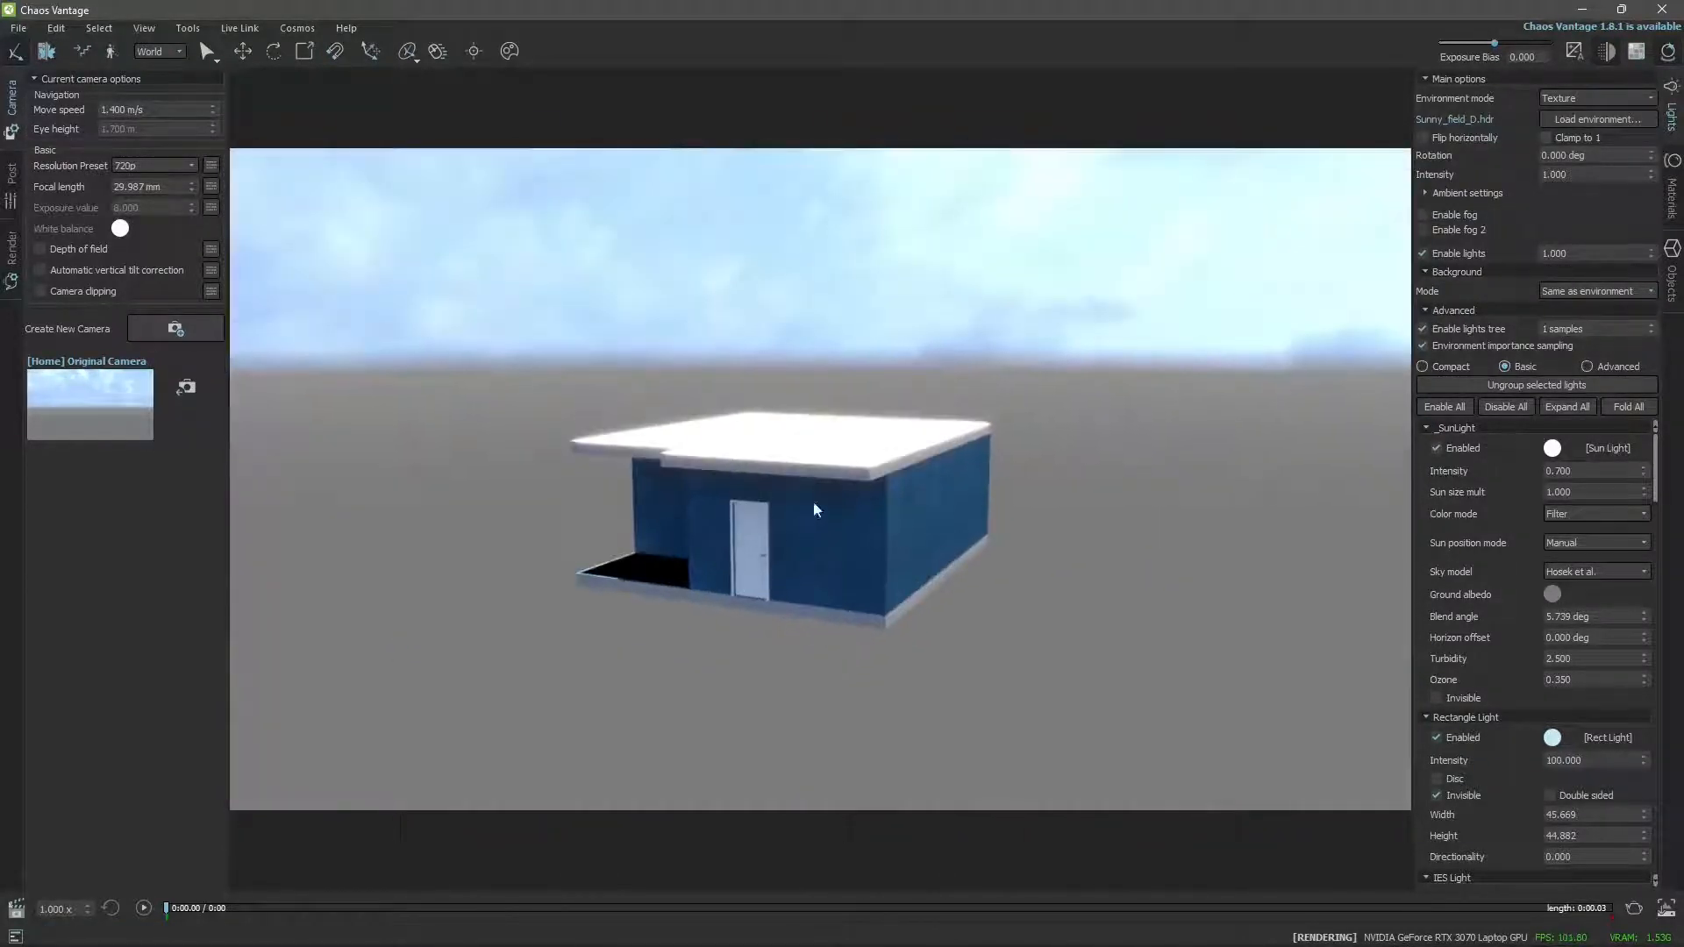
Expand the imported scene's object hierarchy and try toggling the visibility of the SUJ0 object.
{"action": "left_click", "coordinate": [1674, 197]}
{"action": "left_click", "coordinate": [1671, 277]}
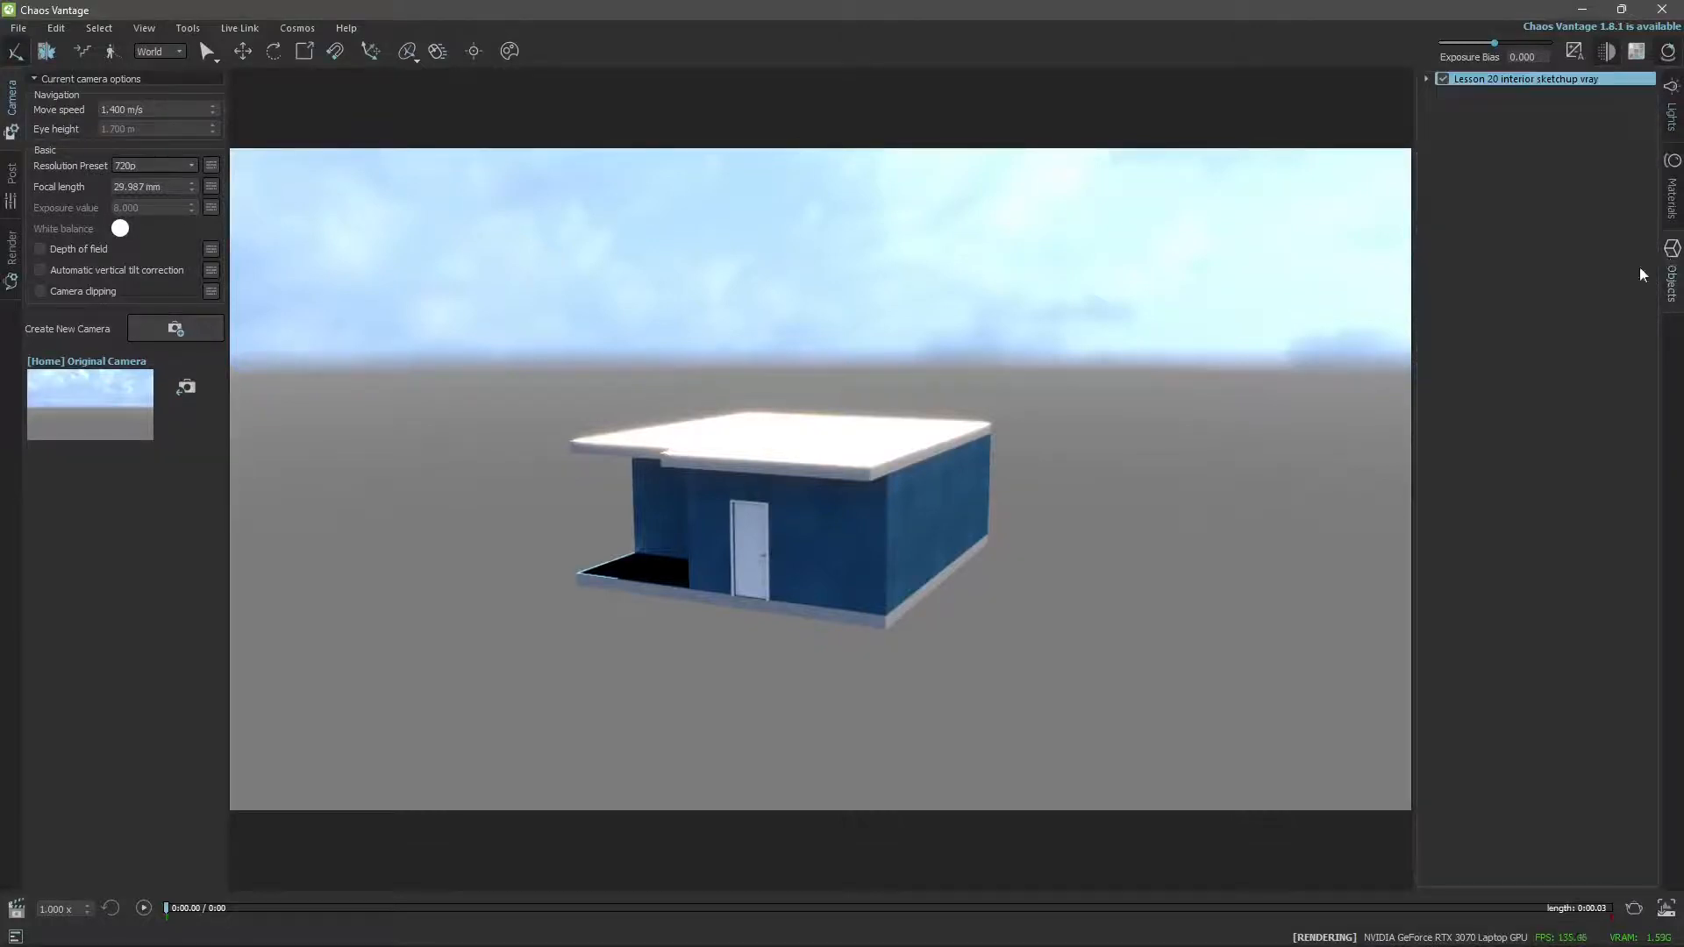
{"action": "left_click", "coordinate": [1426, 79]}
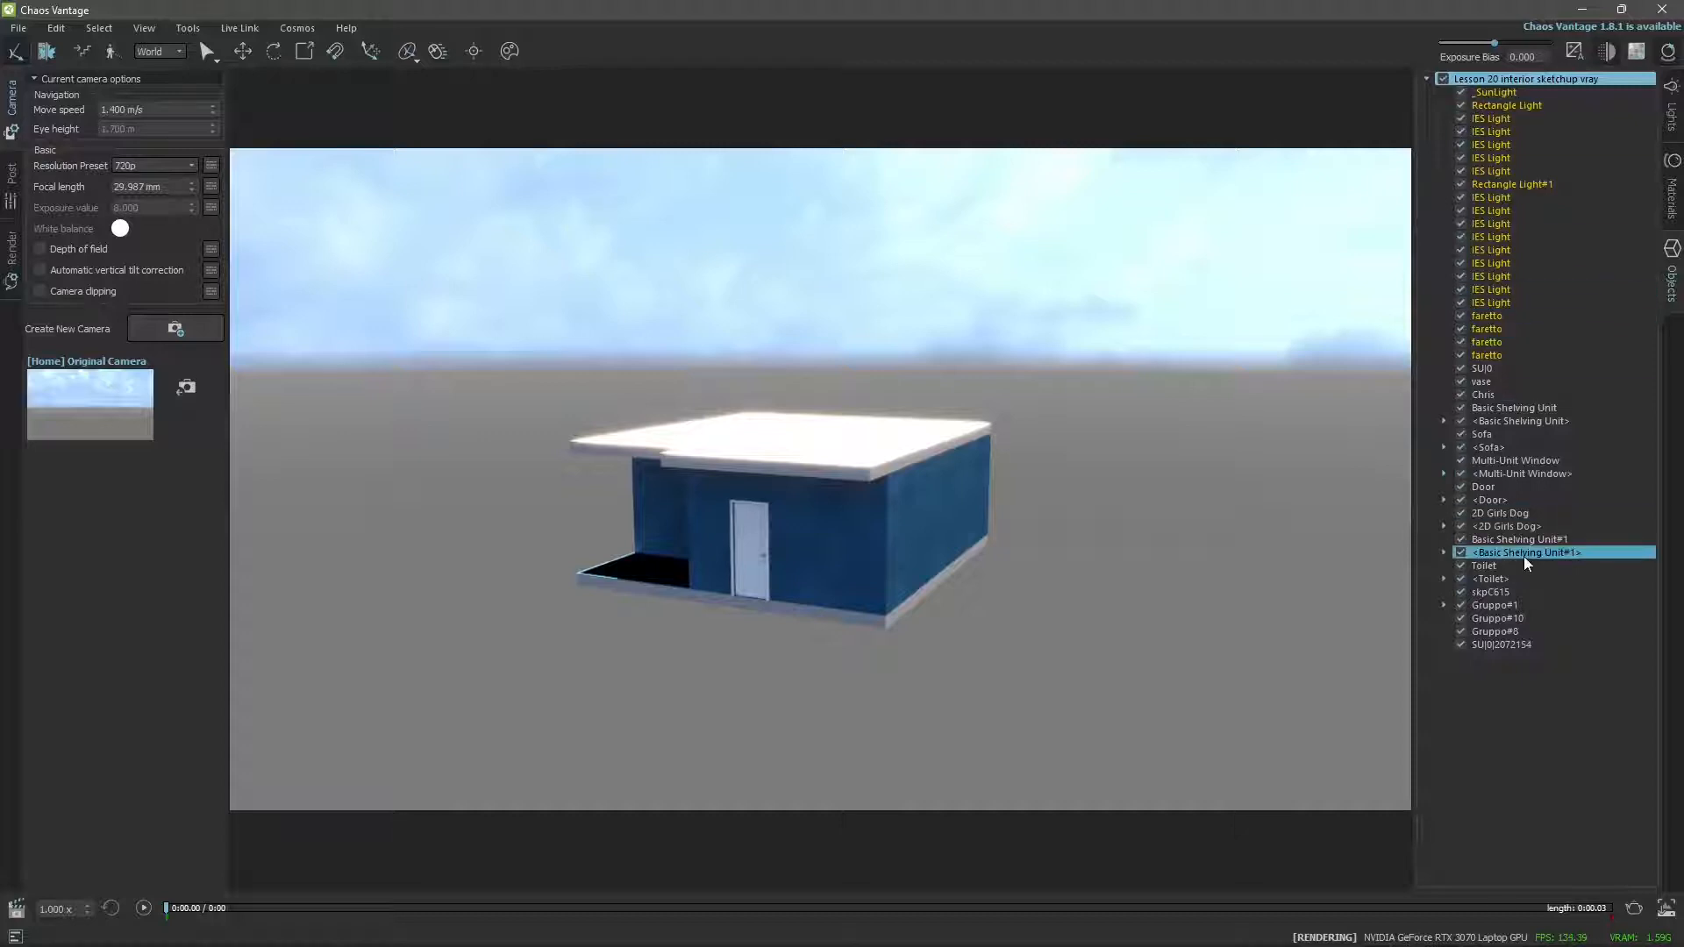
{"action": "left_click", "coordinate": [1463, 369]}
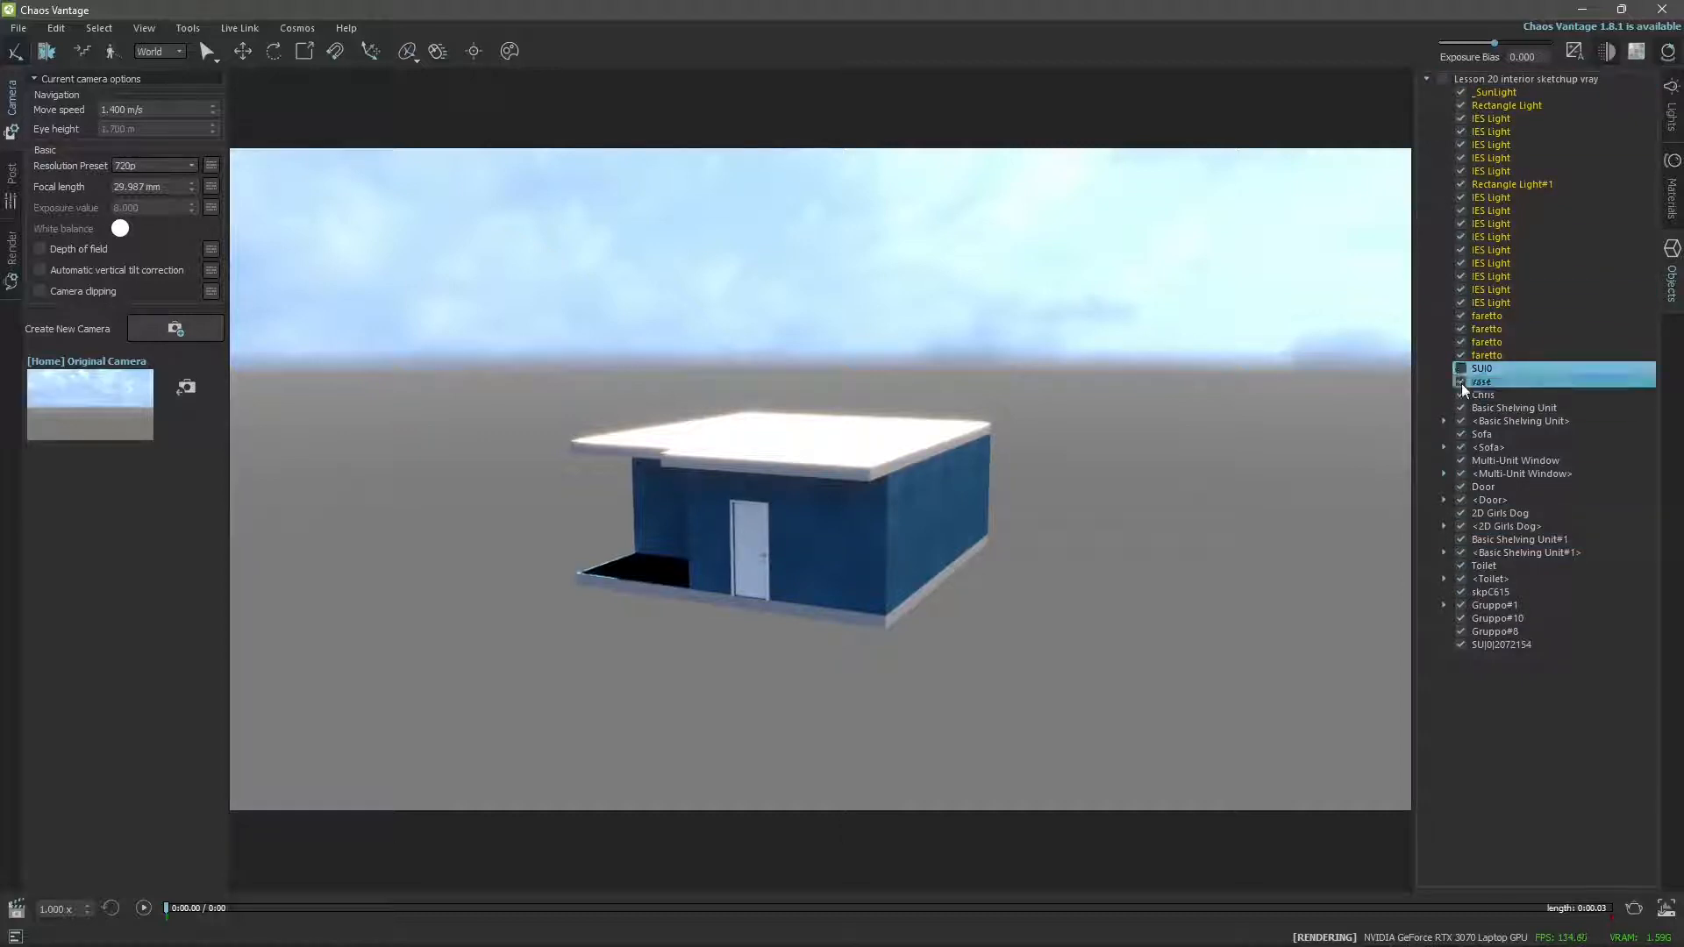
{"action": "left_click", "coordinate": [1461, 383], "text": "ctrl"}
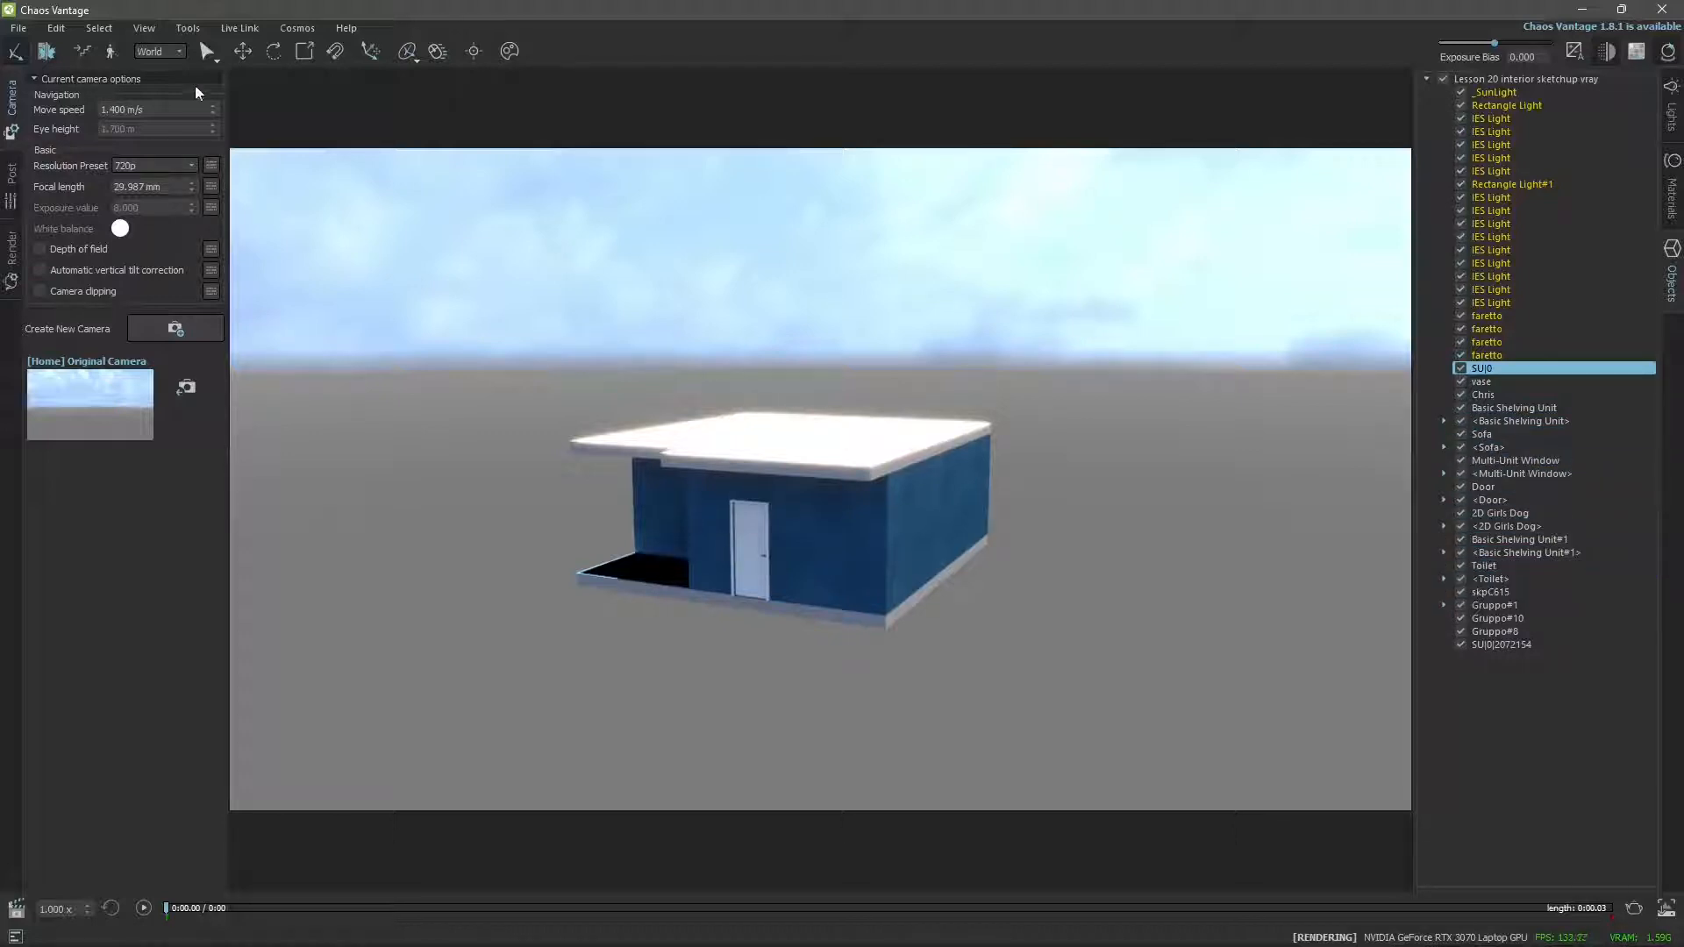
Select the building's roof in the viewport and hide it to expose the interior.
{"action": "left_click", "coordinate": [207, 51]}
{"action": "left_click", "coordinate": [721, 463]}
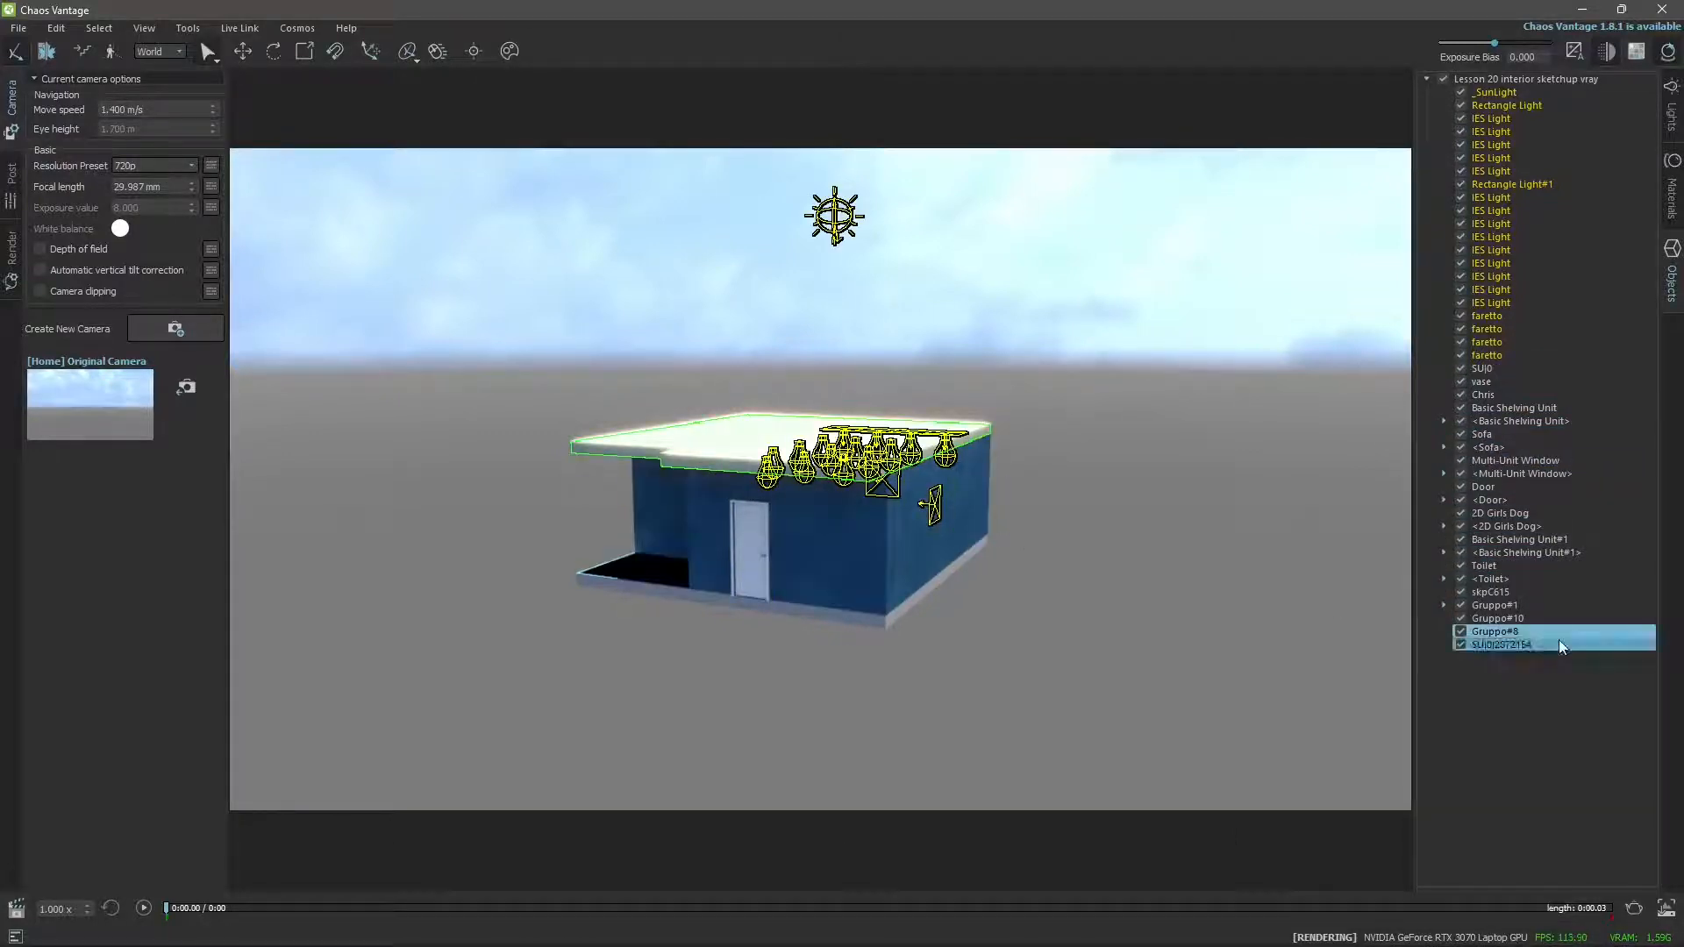
{"action": "left_click", "coordinate": [1462, 631]}
{"action": "left_click", "coordinate": [1461, 631]}
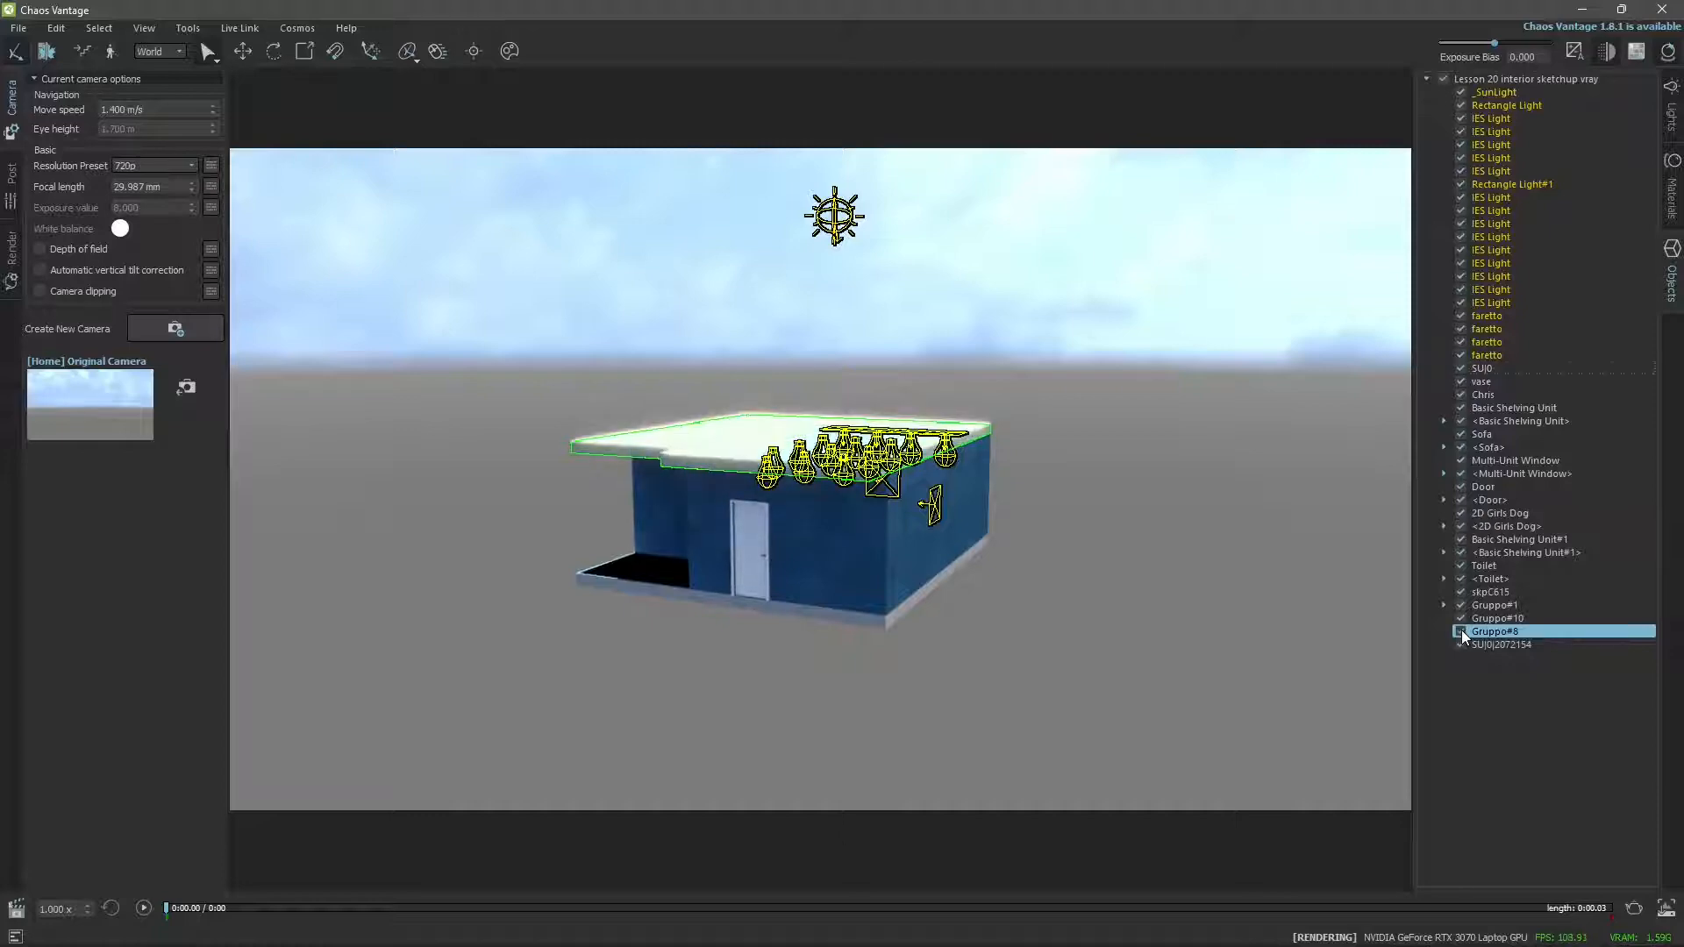
{"action": "left_click", "coordinate": [1462, 631]}
Frame the roofless interior in a straightened top-down plan view and deselect the roof.
{"action": "right_click_drag", "start_coordinate": [856, 556], "coordinate": [795, 437]}
{"action": "scroll", "coordinate": [795, 437], "scroll_direction": "up", "scroll_amount": 3}
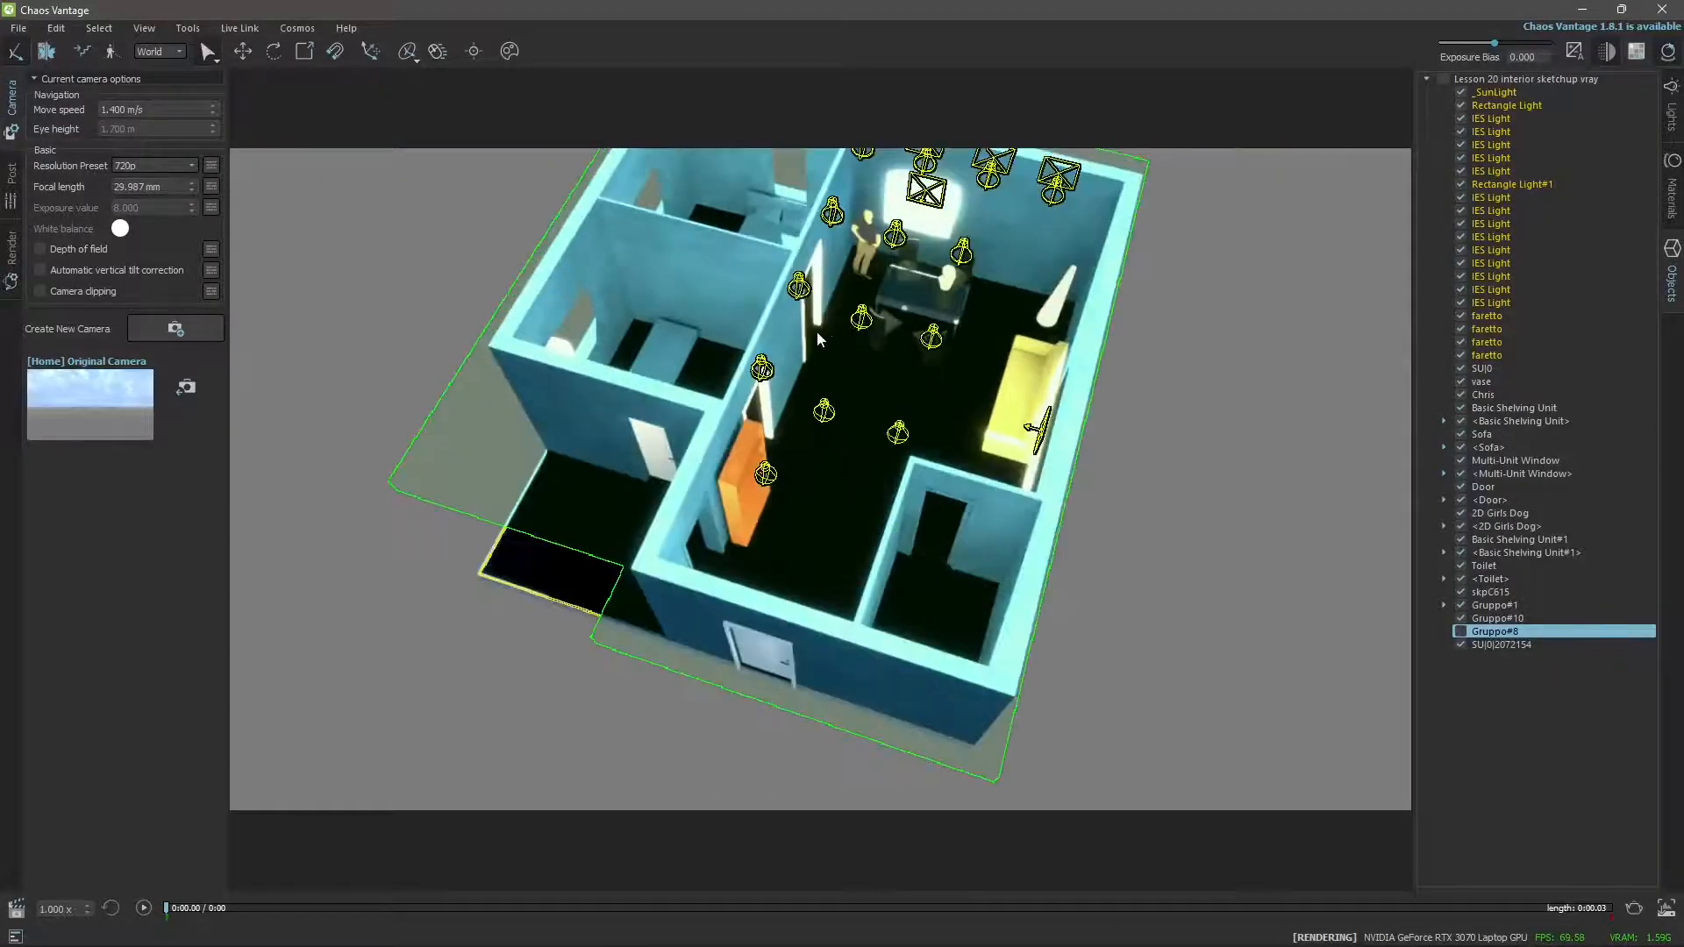
{"action": "right_click_drag", "start_coordinate": [903, 348], "coordinate": [1044, 373]}
{"action": "scroll", "coordinate": [899, 340], "scroll_direction": "down", "scroll_amount": 3}
{"action": "scroll", "coordinate": [899, 337], "scroll_direction": "up", "scroll_amount": 3}
{"action": "scroll", "coordinate": [861, 391], "scroll_direction": "down", "scroll_amount": 3}
{"action": "scroll", "coordinate": [851, 450], "scroll_direction": "up", "scroll_amount": 3}
{"action": "scroll", "coordinate": [1044, 370], "scroll_direction": "down", "scroll_amount": 3}
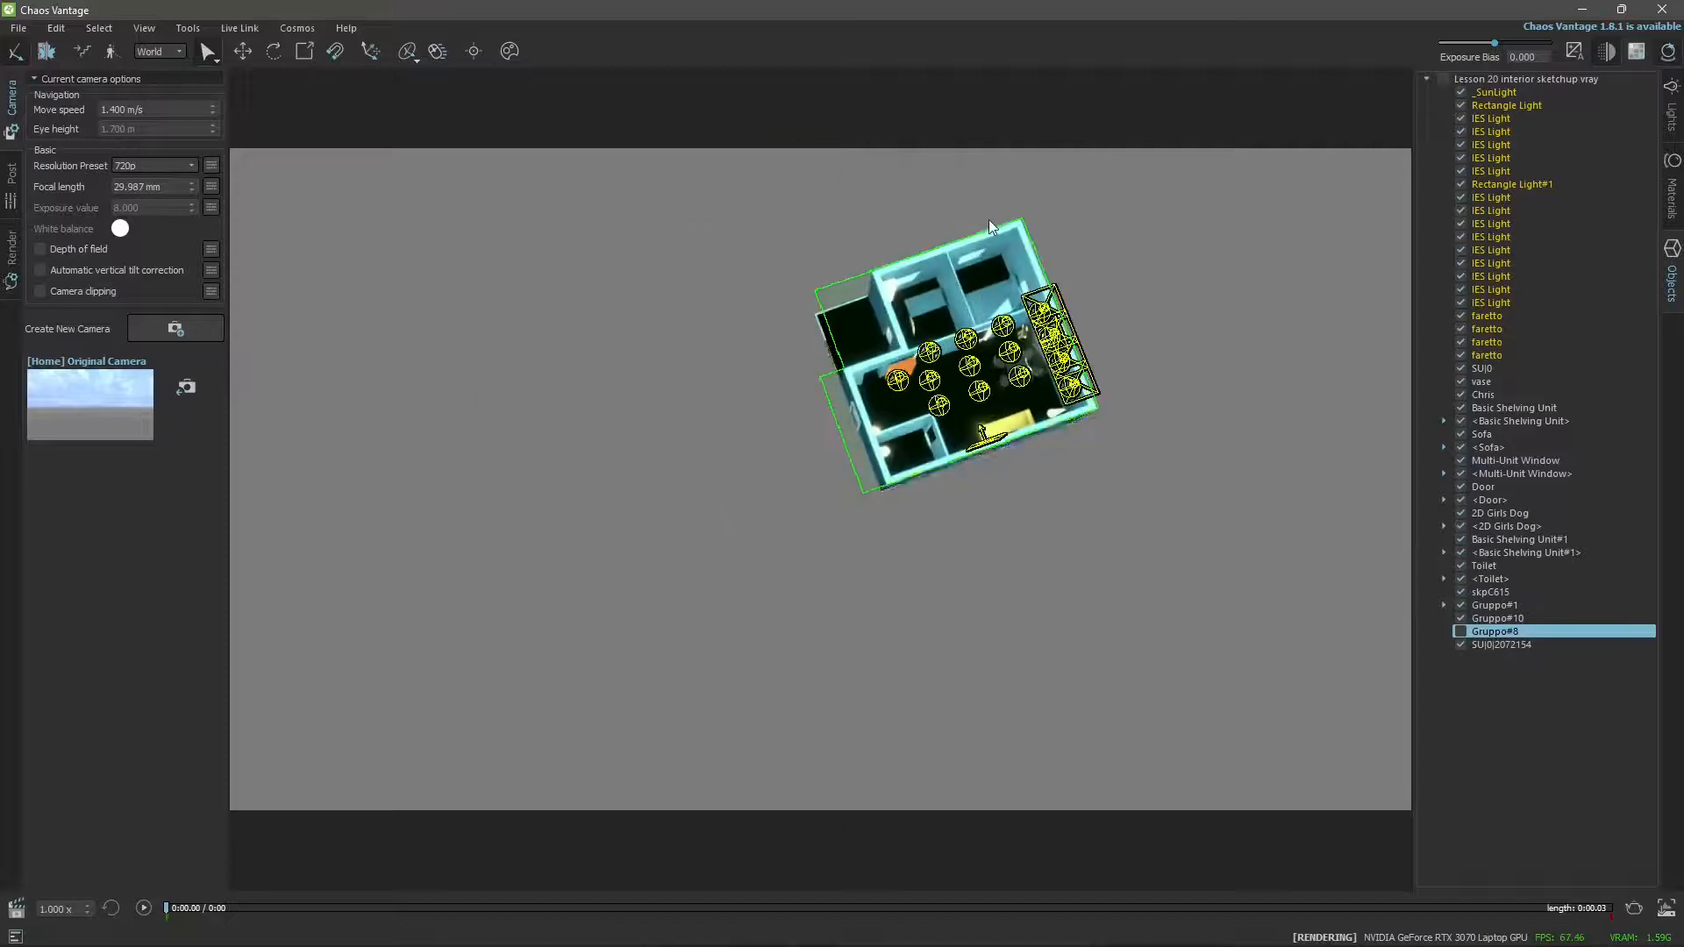
{"action": "scroll", "coordinate": [994, 230], "scroll_direction": "up", "scroll_amount": 3}
{"action": "middle_click_drag", "start_coordinate": [1085, 454], "coordinate": [971, 390]}
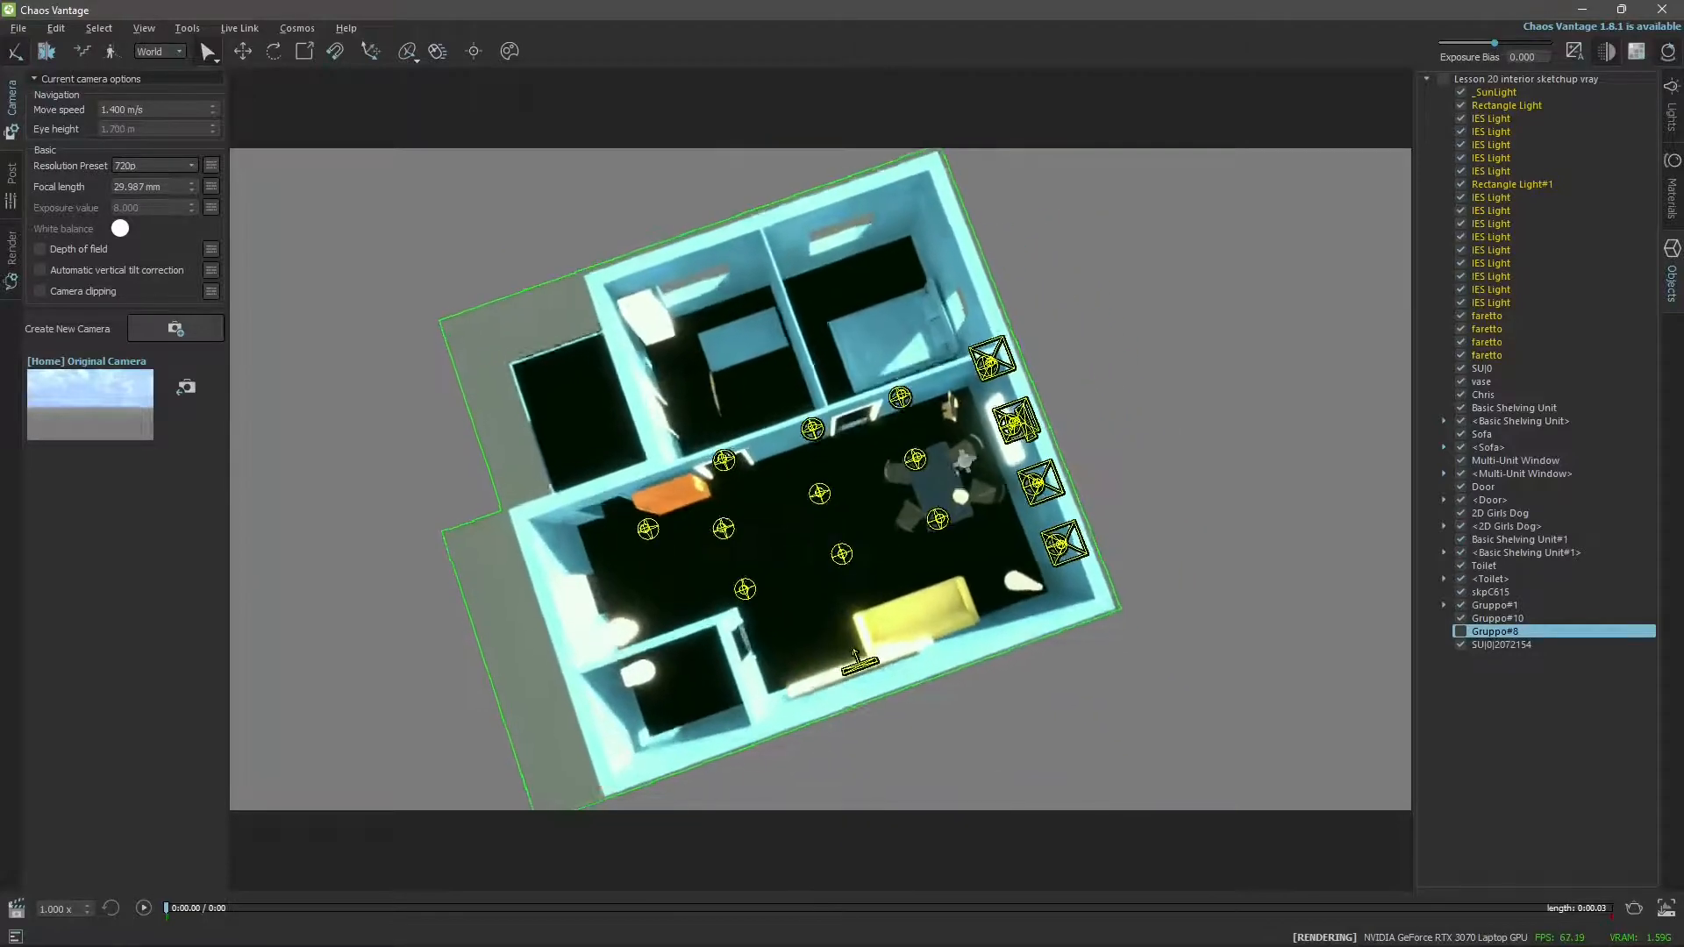
{"action": "right_click_drag", "start_coordinate": [974, 452], "coordinate": [949, 479]}
{"action": "middle_click_drag", "start_coordinate": [960, 365], "coordinate": [1030, 428]}
{"action": "right_click_drag", "start_coordinate": [970, 482], "coordinate": [959, 471]}
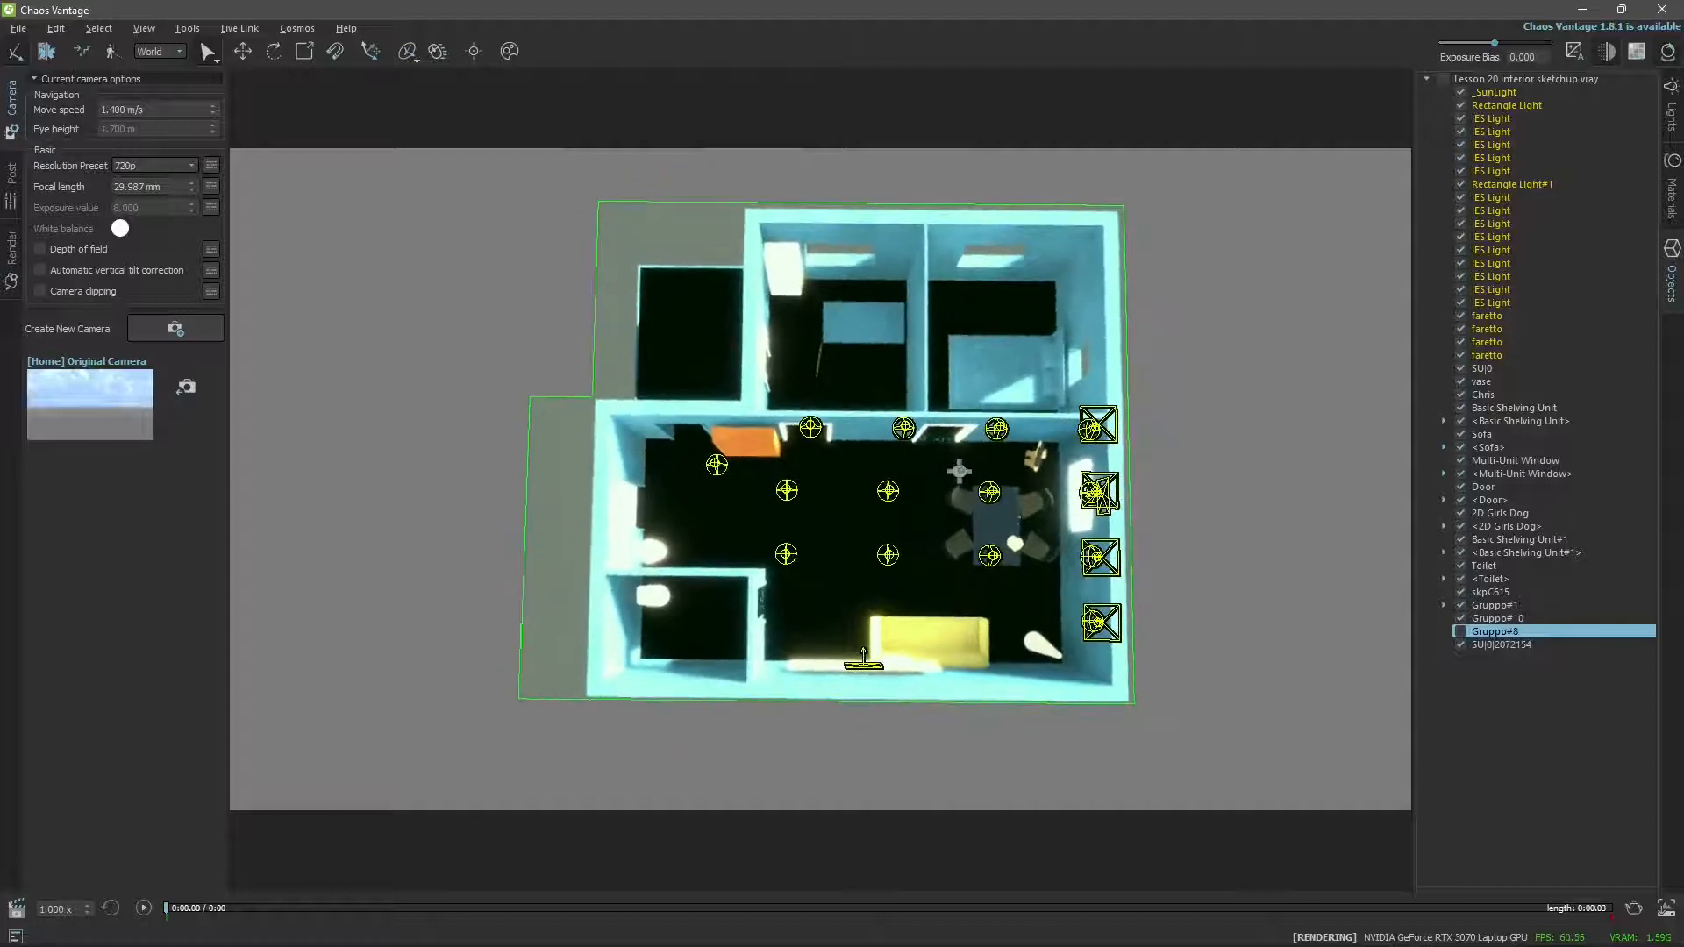
{"action": "left_click", "coordinate": [1219, 355]}
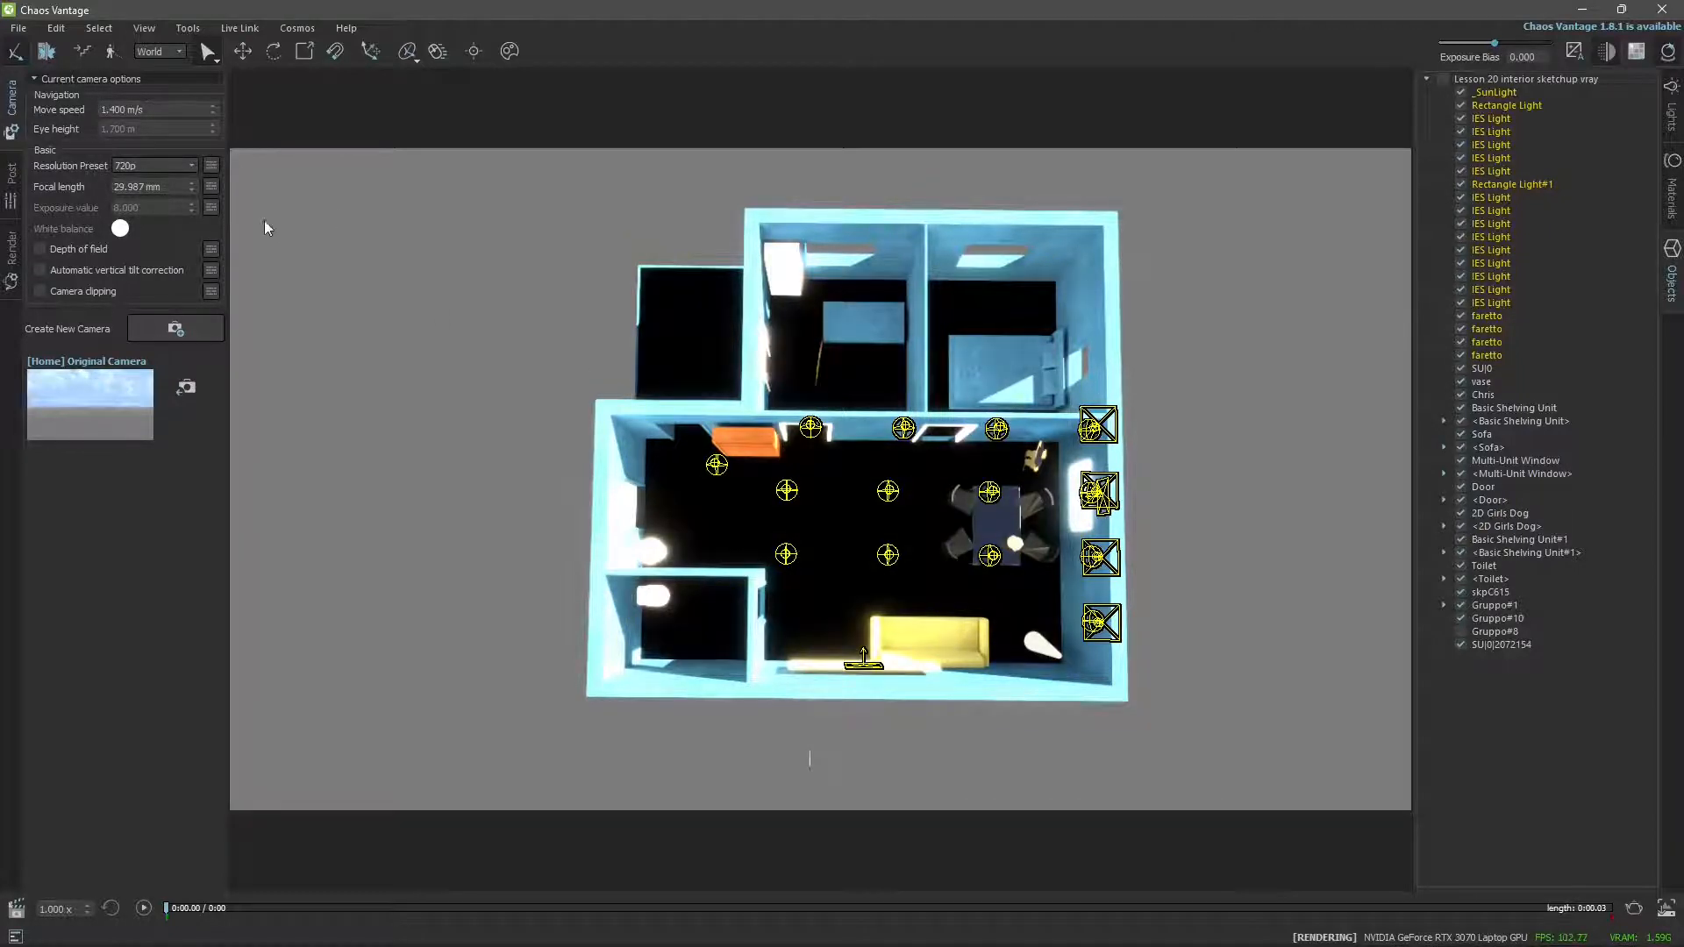
Raise the camera's focal length to 494.387 mm and reframe the whole floor plan from above.
{"action": "left_click_drag", "start_coordinate": [203, 193], "coordinate": [233, 277]}
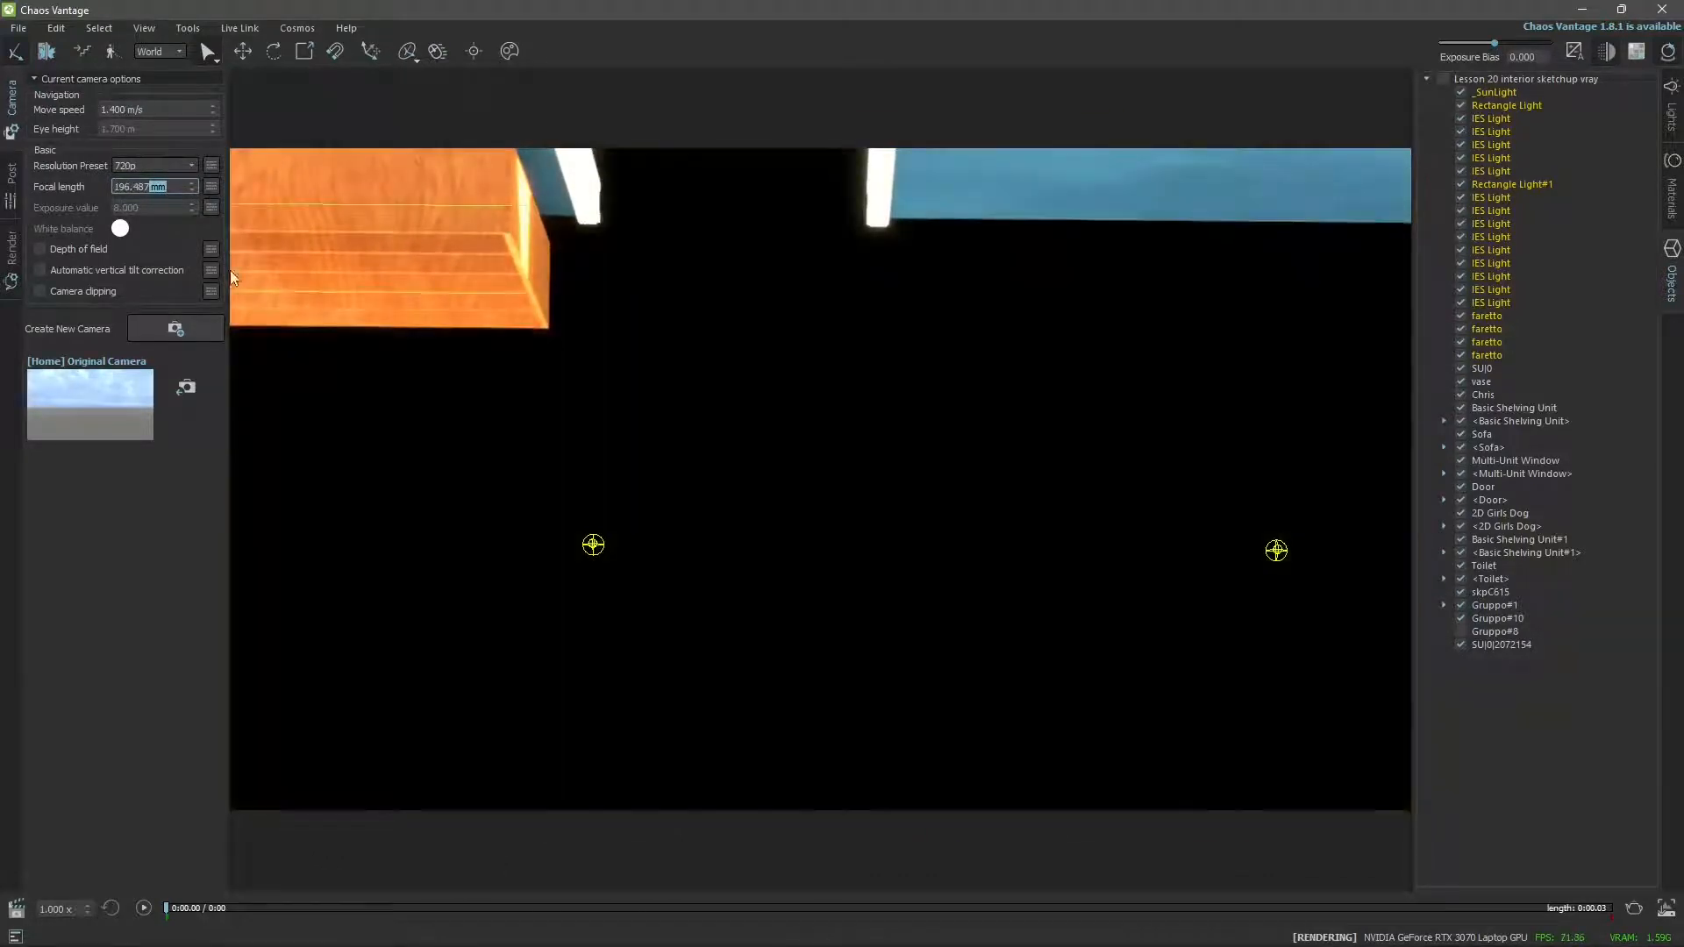
{"action": "left_click_drag", "start_coordinate": [188, 187], "coordinate": [369, 941]}
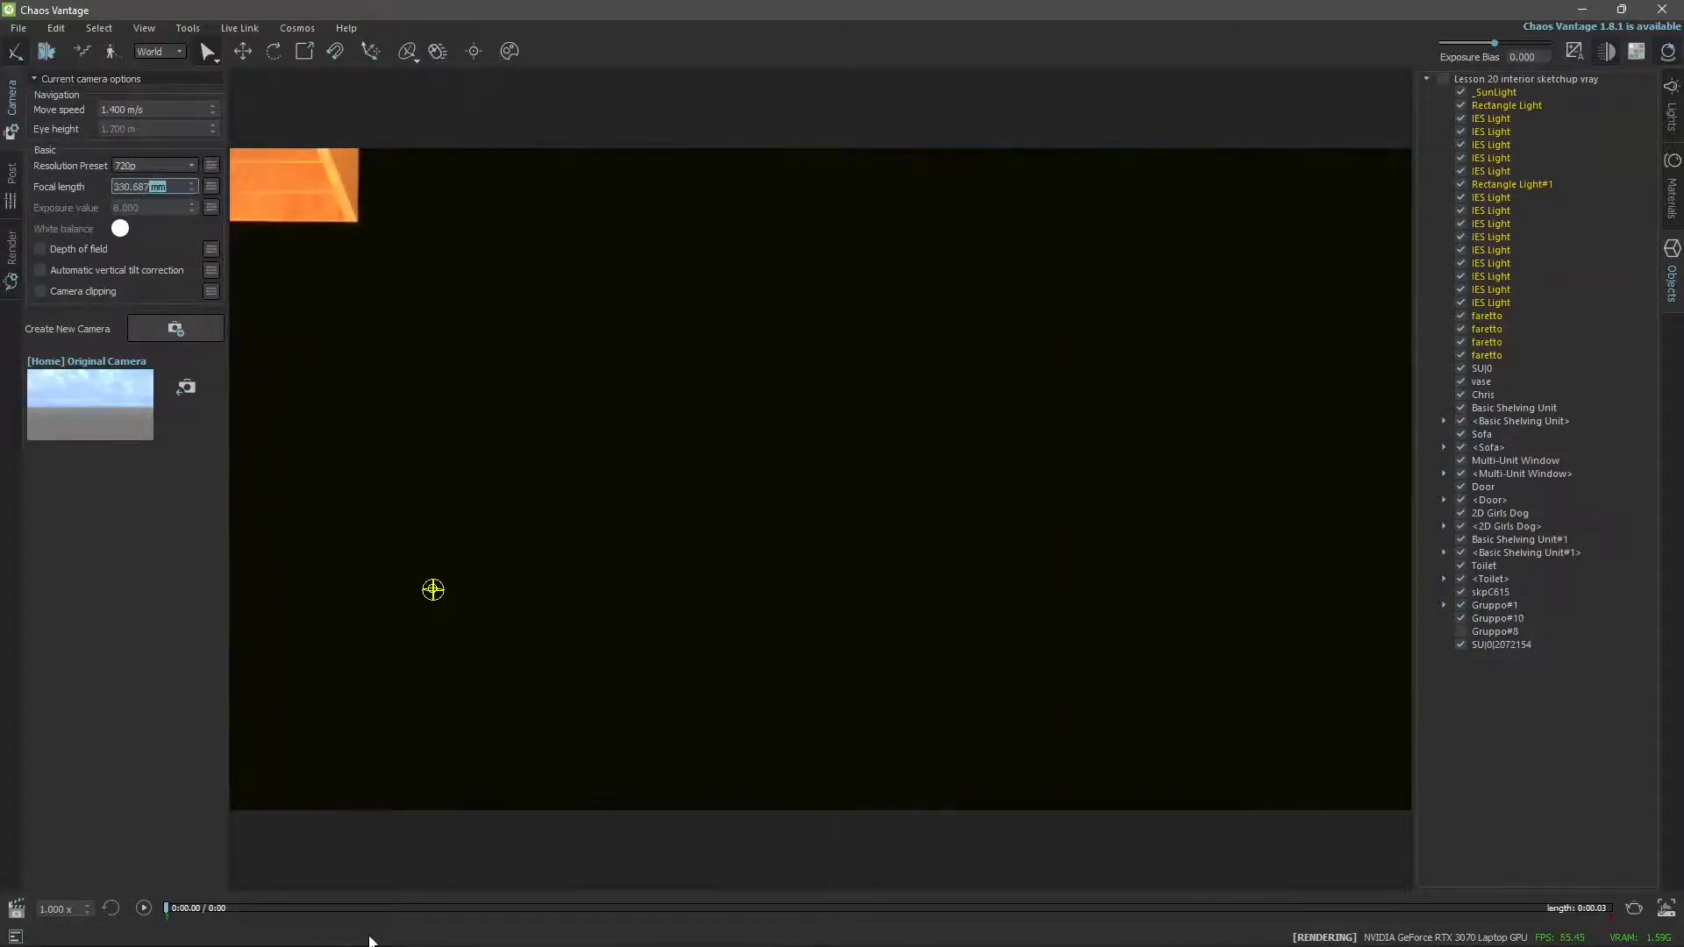
{"action": "left_click_drag", "start_coordinate": [201, 120], "coordinate": [366, 116]}
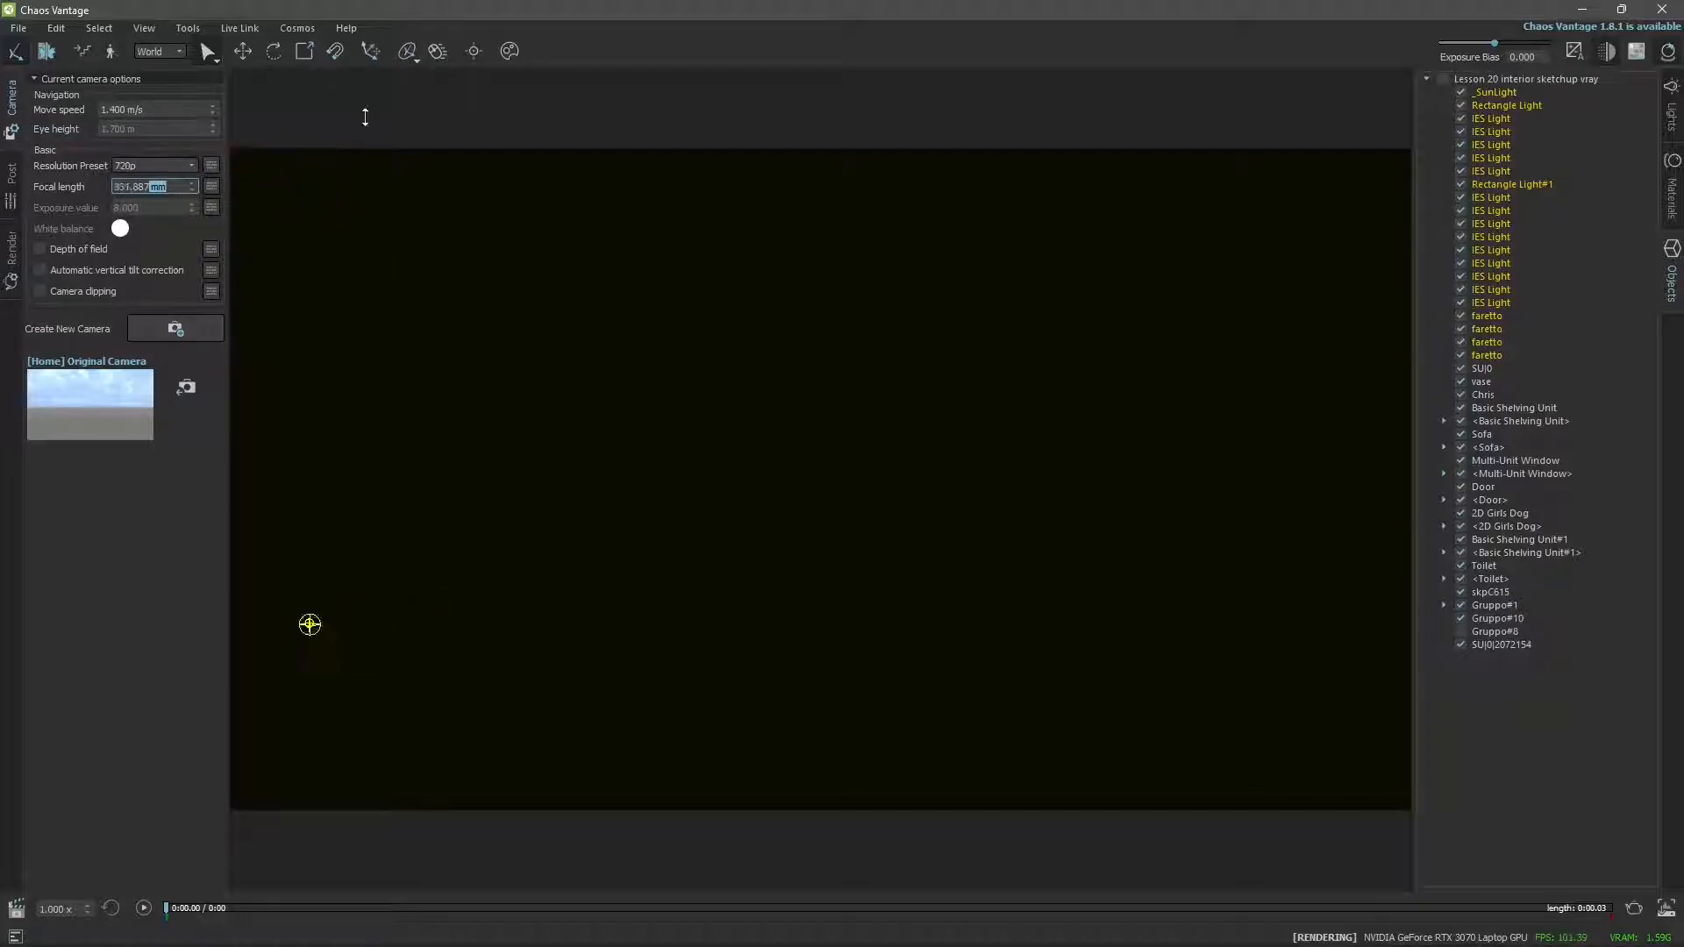
{"action": "scroll", "coordinate": [821, 499], "scroll_direction": "down", "scroll_amount": 8}
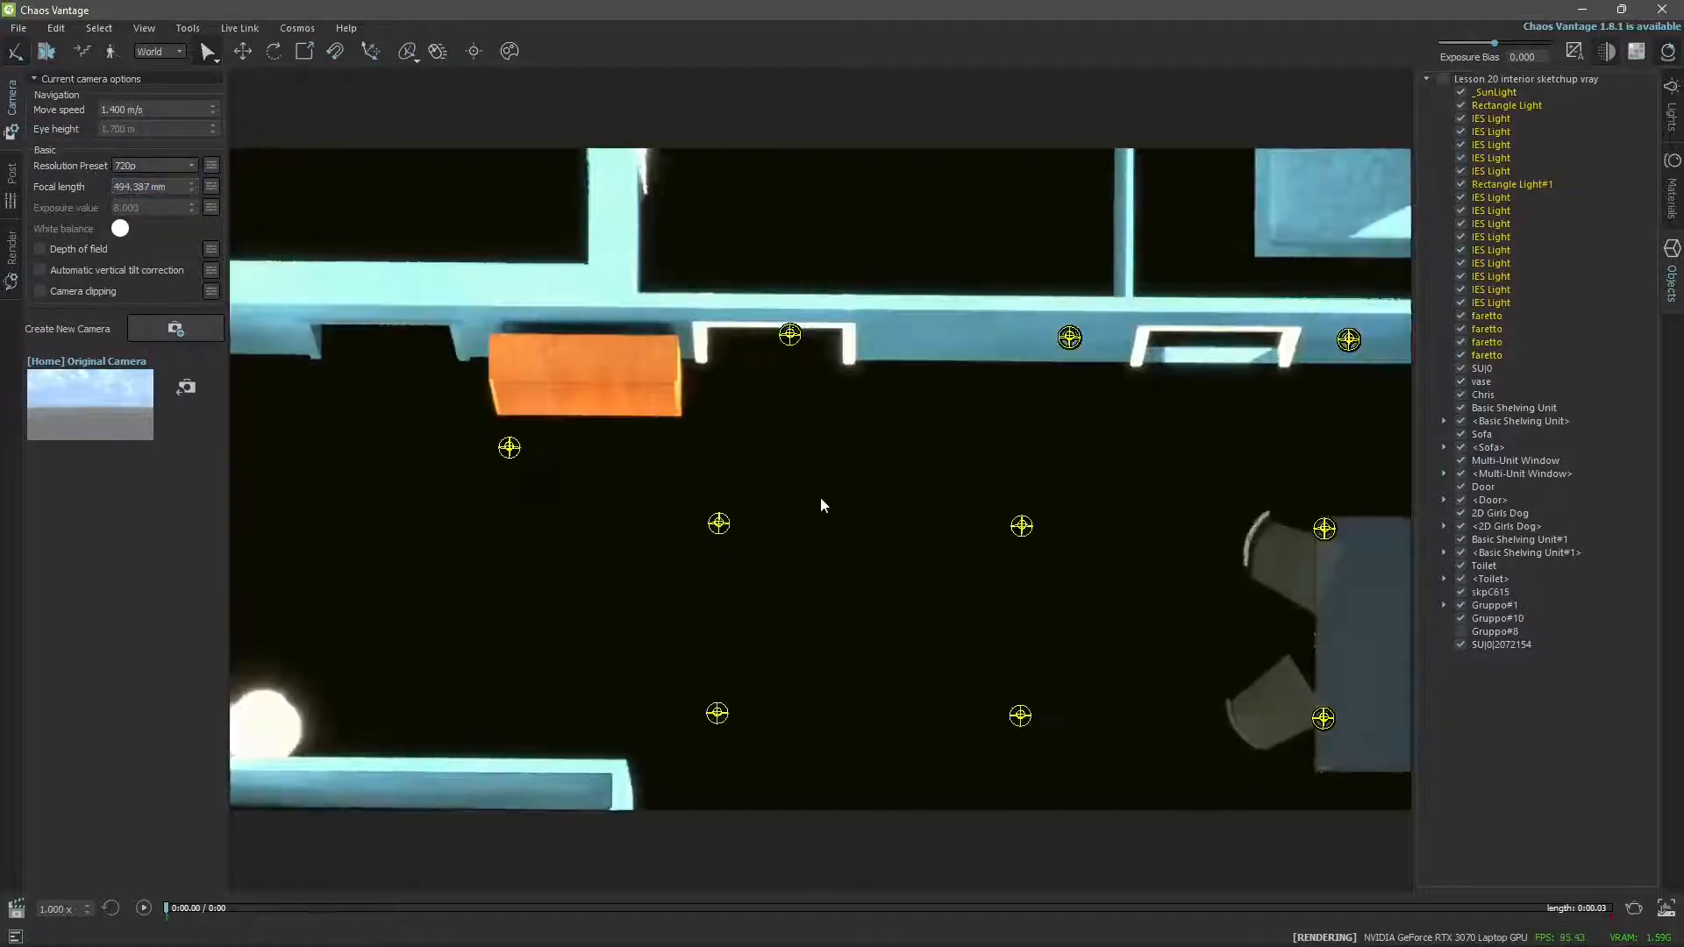
{"action": "middle_click_drag", "start_coordinate": [869, 450], "coordinate": [865, 480]}
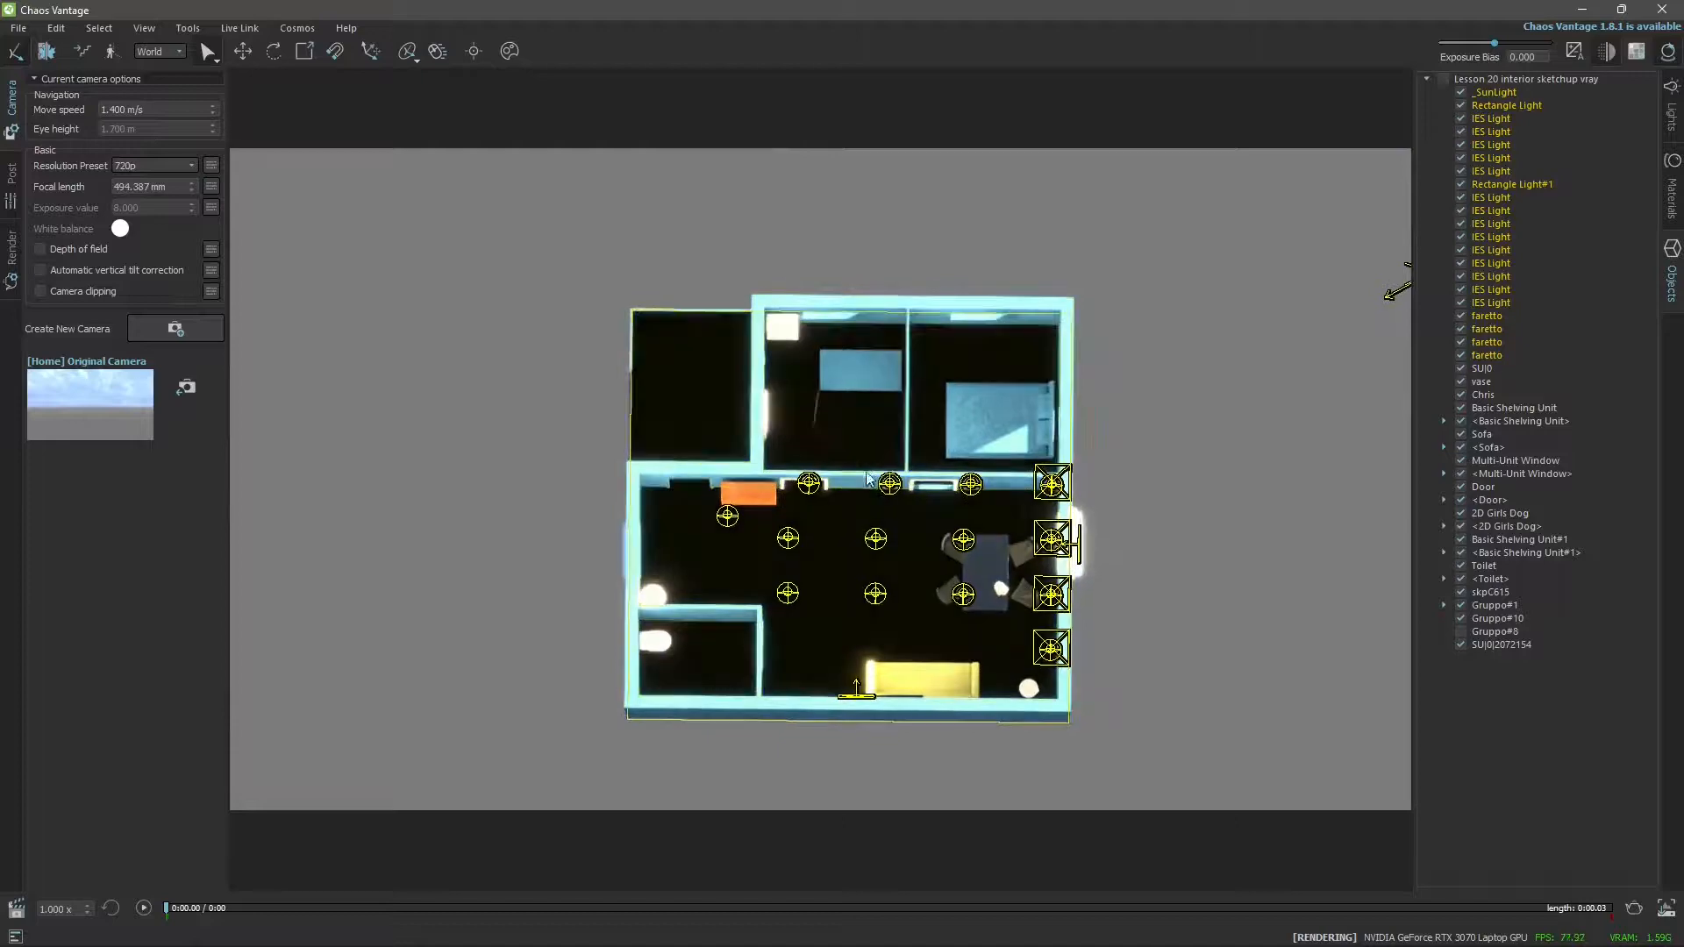
{"action": "right_click_drag", "start_coordinate": [863, 474], "coordinate": [860, 474]}
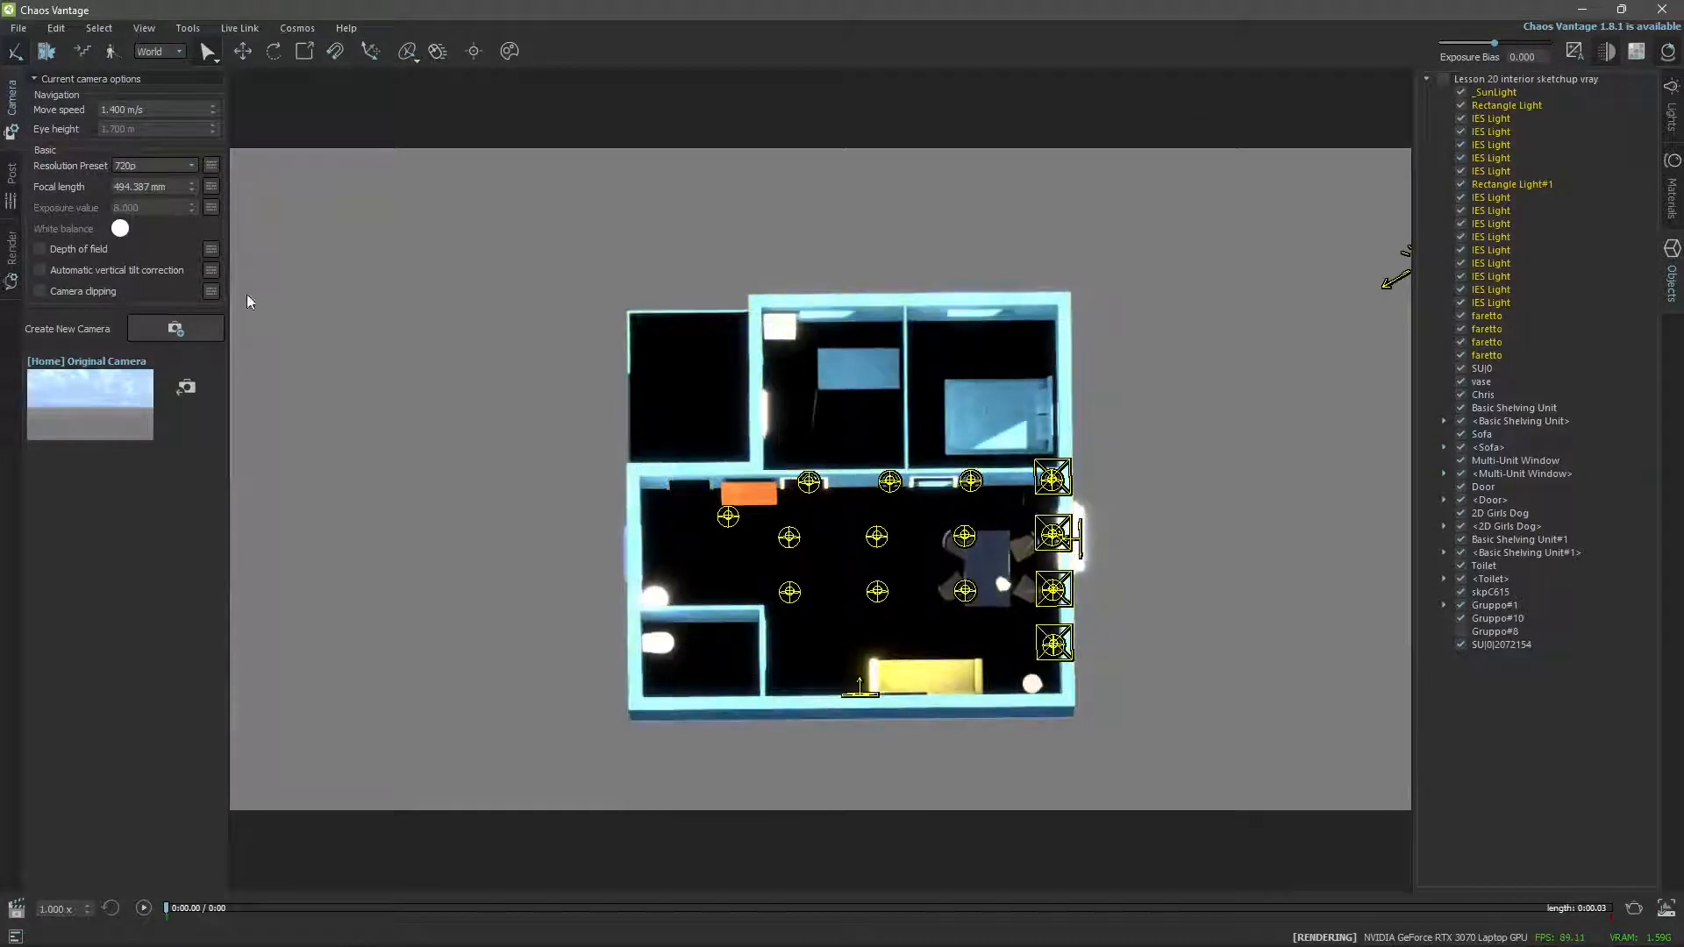
Increase the focal length to 947.987 mm and save the flattened top view as a new camera.
{"action": "left_click_drag", "start_coordinate": [192, 187], "coordinate": [173, 481]}
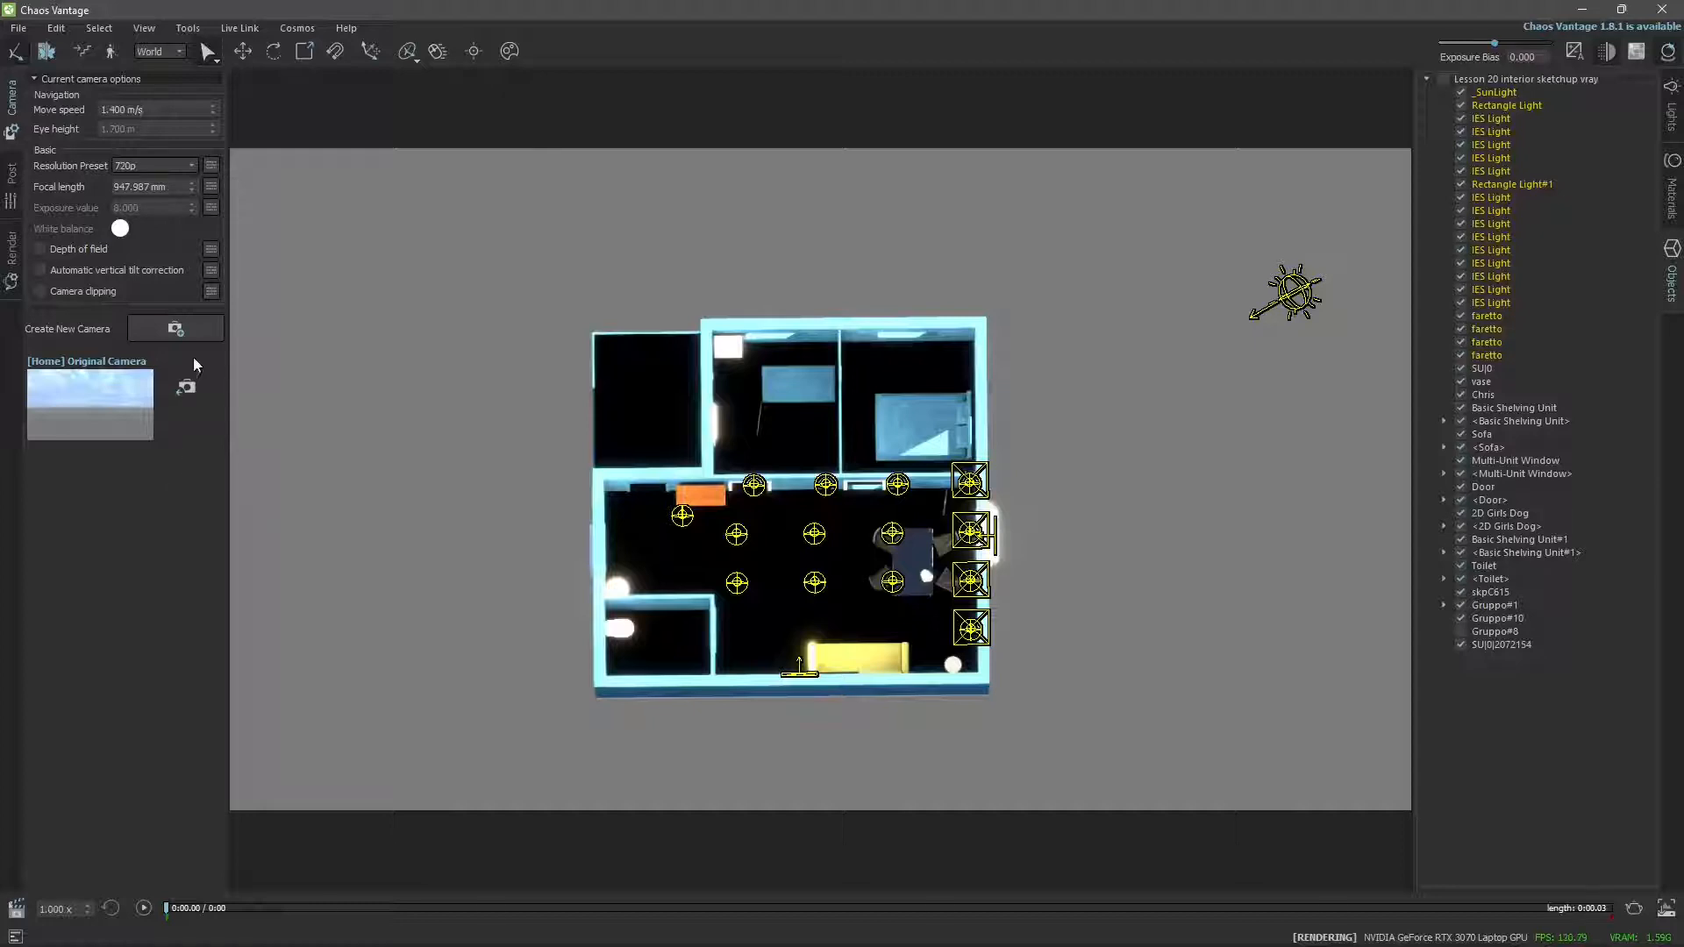
{"action": "left_click", "coordinate": [166, 328]}
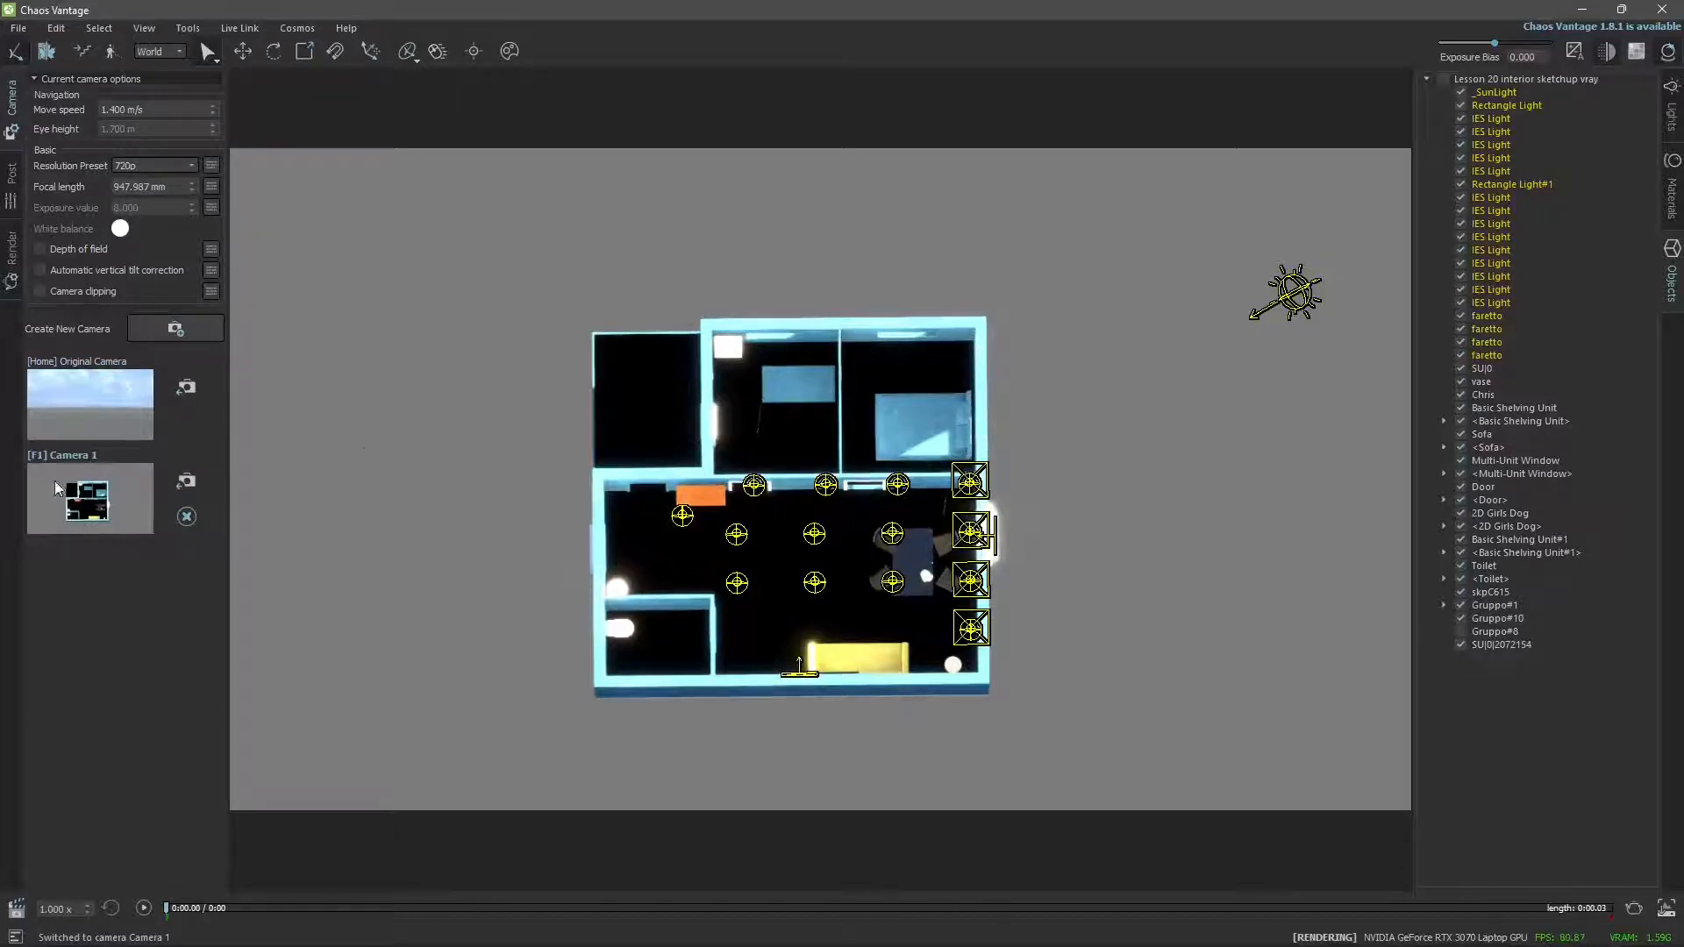
Tilt to an angled view of the building and reduce the camera's focal length to 76.887 mm.
{"action": "middle_click_drag", "start_coordinate": [646, 649], "coordinate": [708, 622]}
{"action": "right_click_drag", "start_coordinate": [781, 614], "coordinate": [778, 607]}
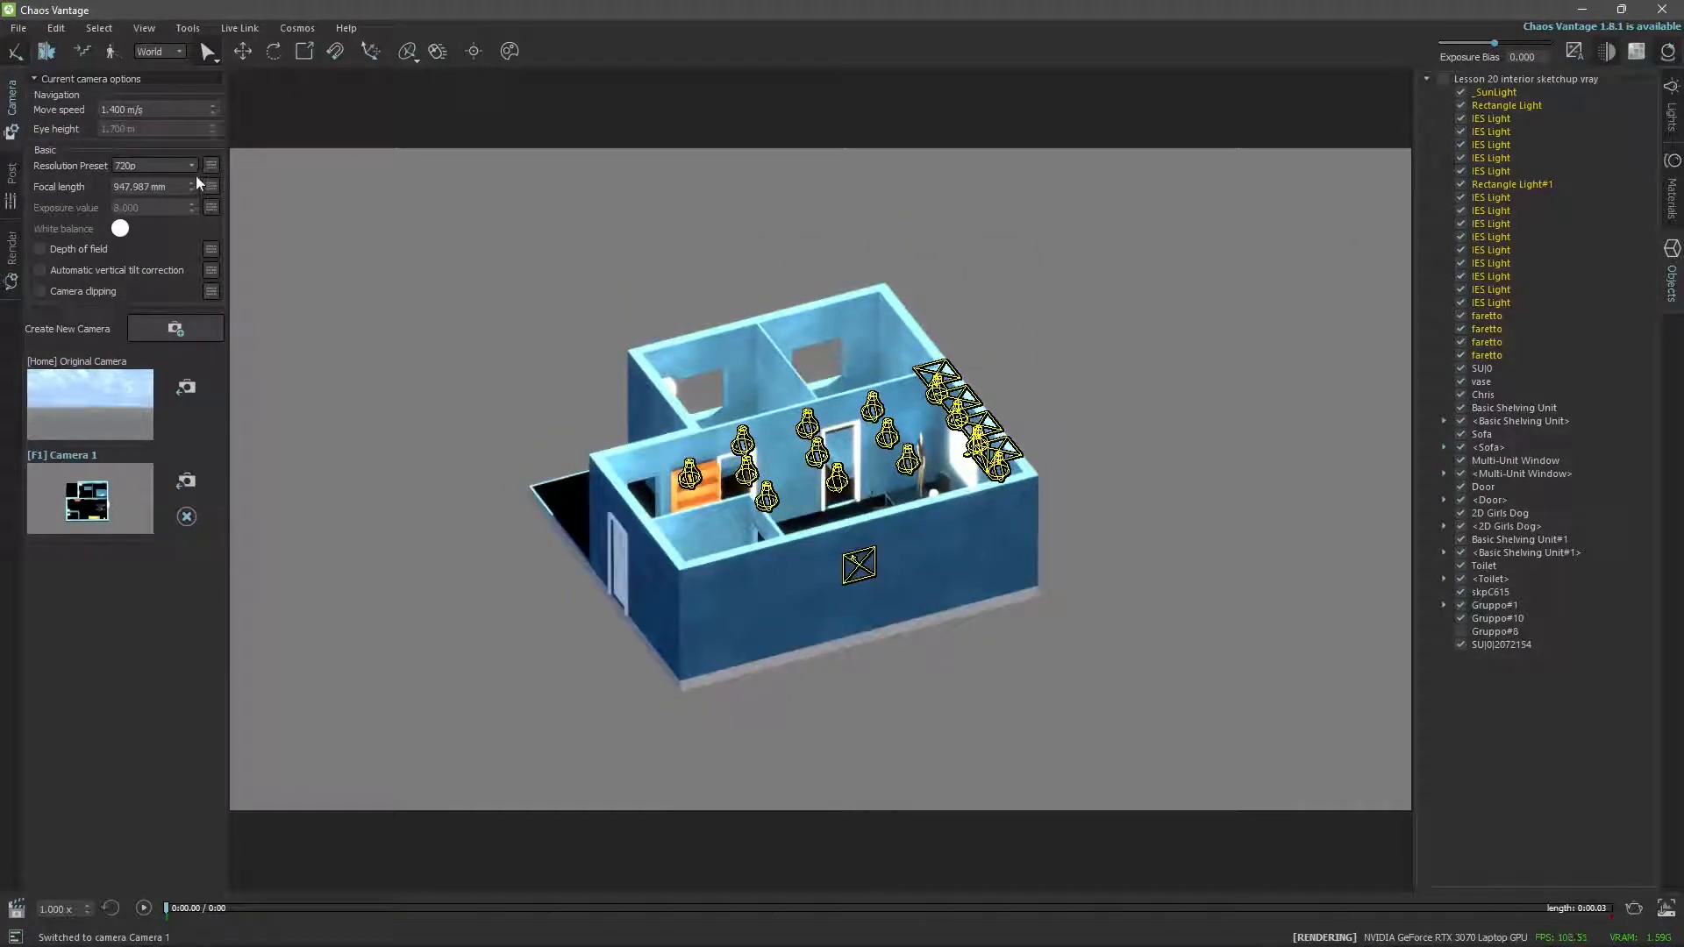
{"action": "left_click_drag", "start_coordinate": [189, 186], "coordinate": [718, 330]}
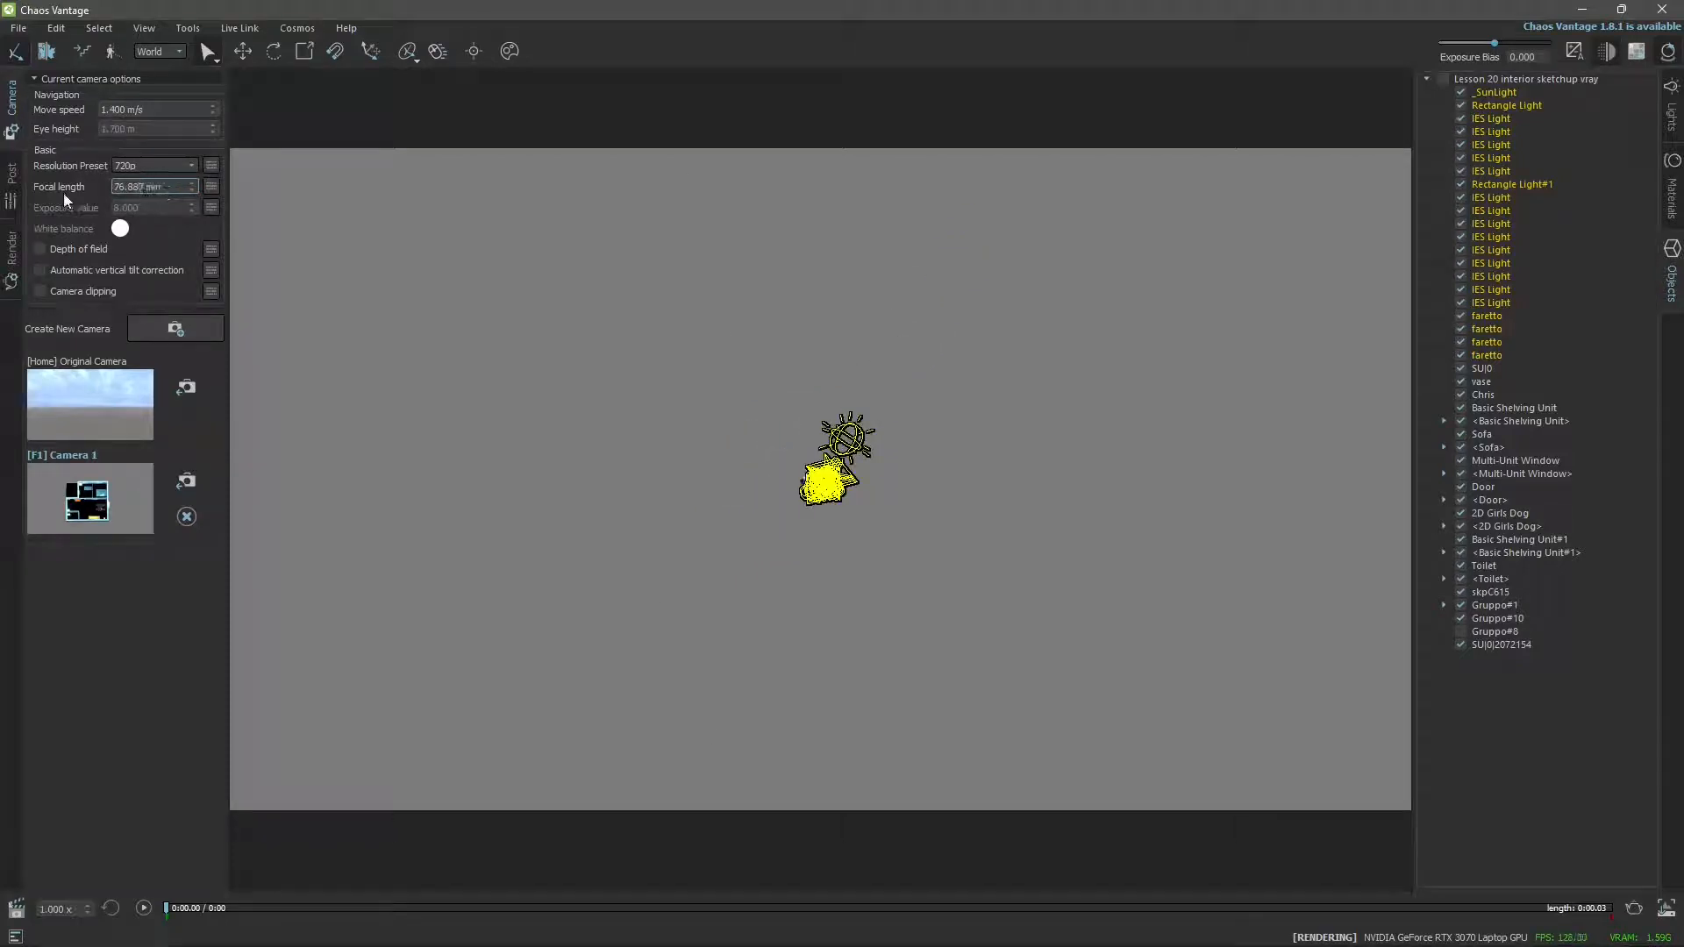
Expand the camera's Sensor & Lens options, try the Field of view lens mode and restore Focal length.
{"action": "left_click", "coordinate": [210, 188]}
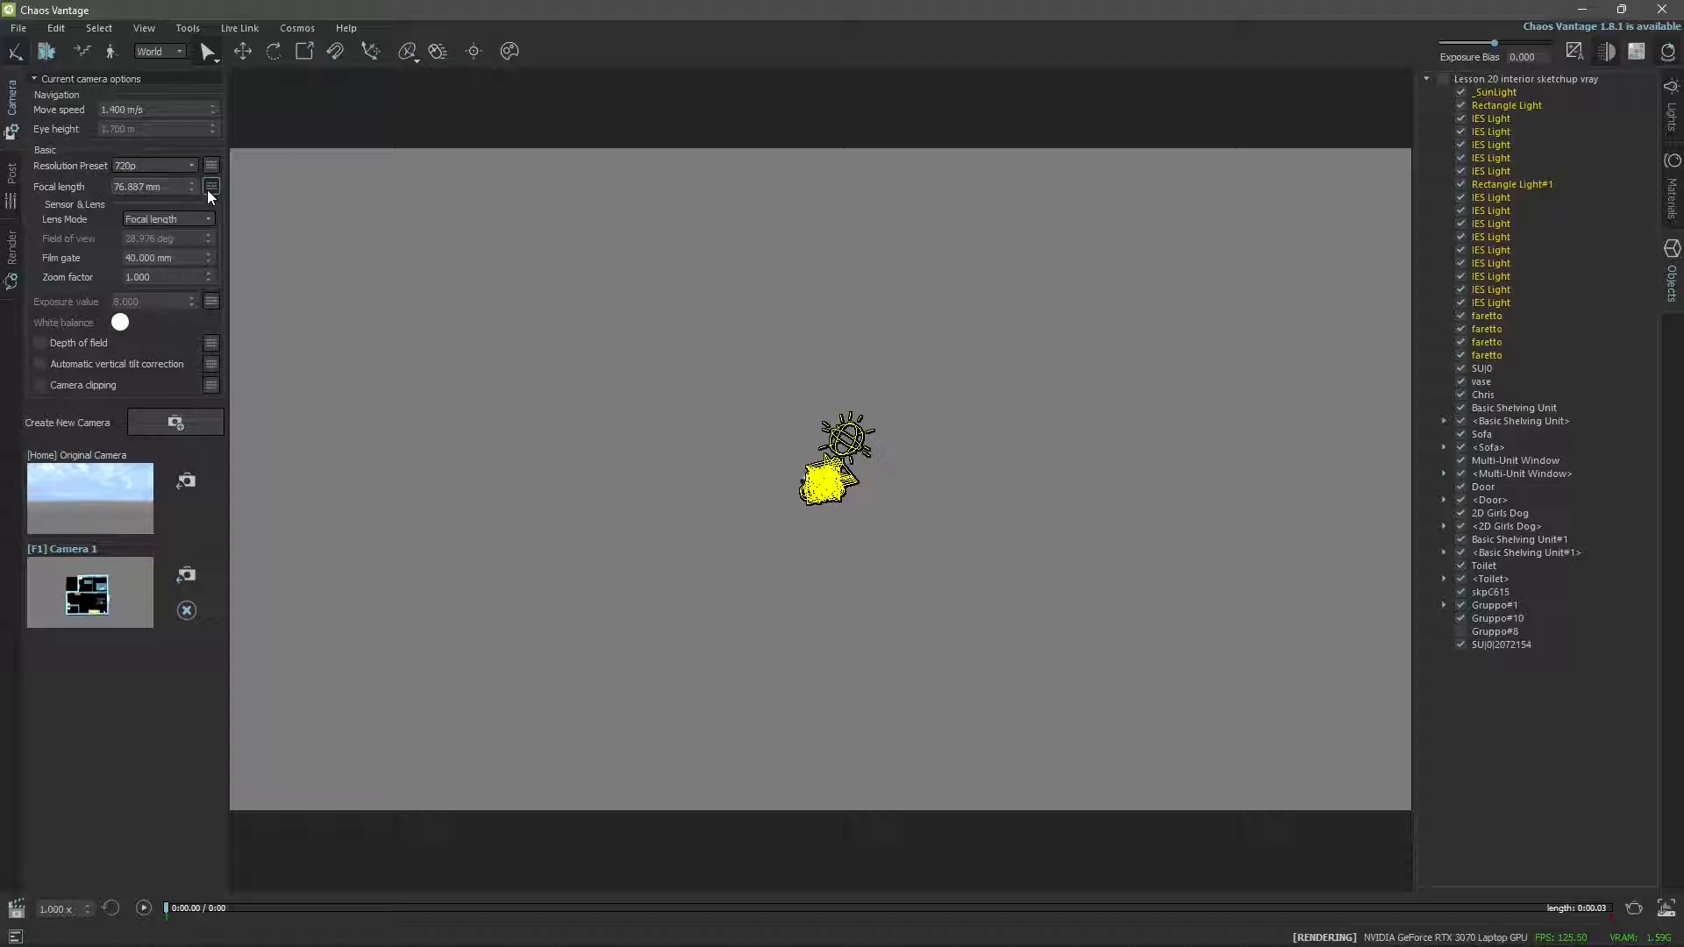
{"action": "left_click", "coordinate": [171, 220]}
{"action": "left_click", "coordinate": [160, 245]}
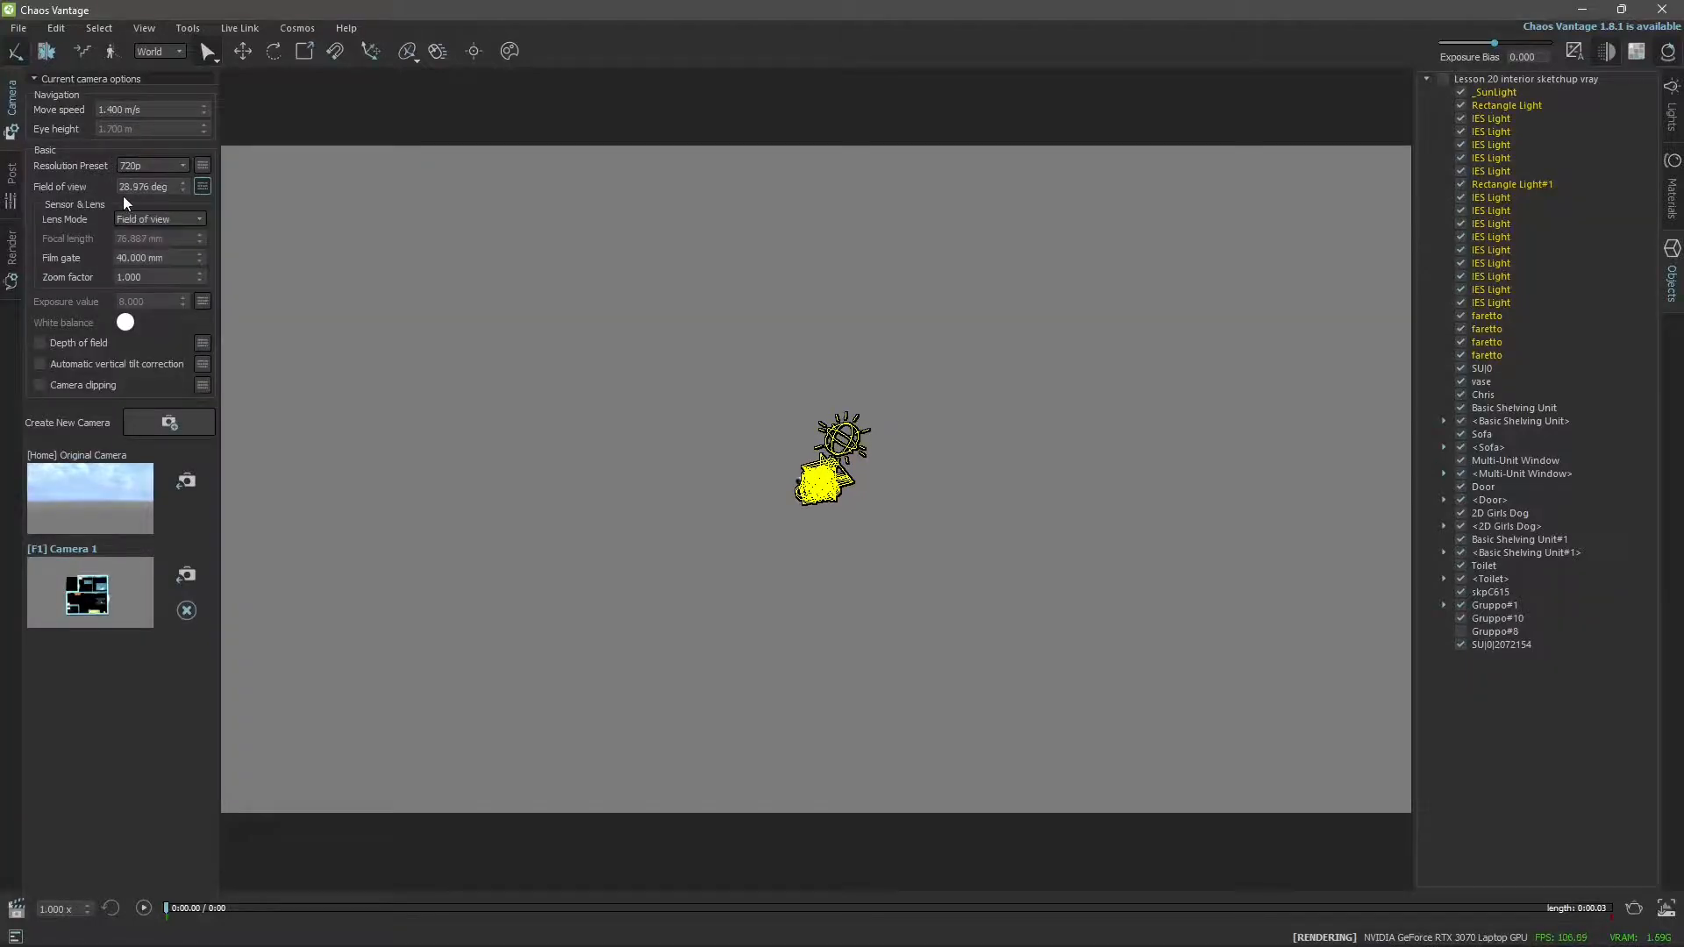
{"action": "left_click", "coordinate": [149, 223]}
{"action": "left_click", "coordinate": [151, 234]}
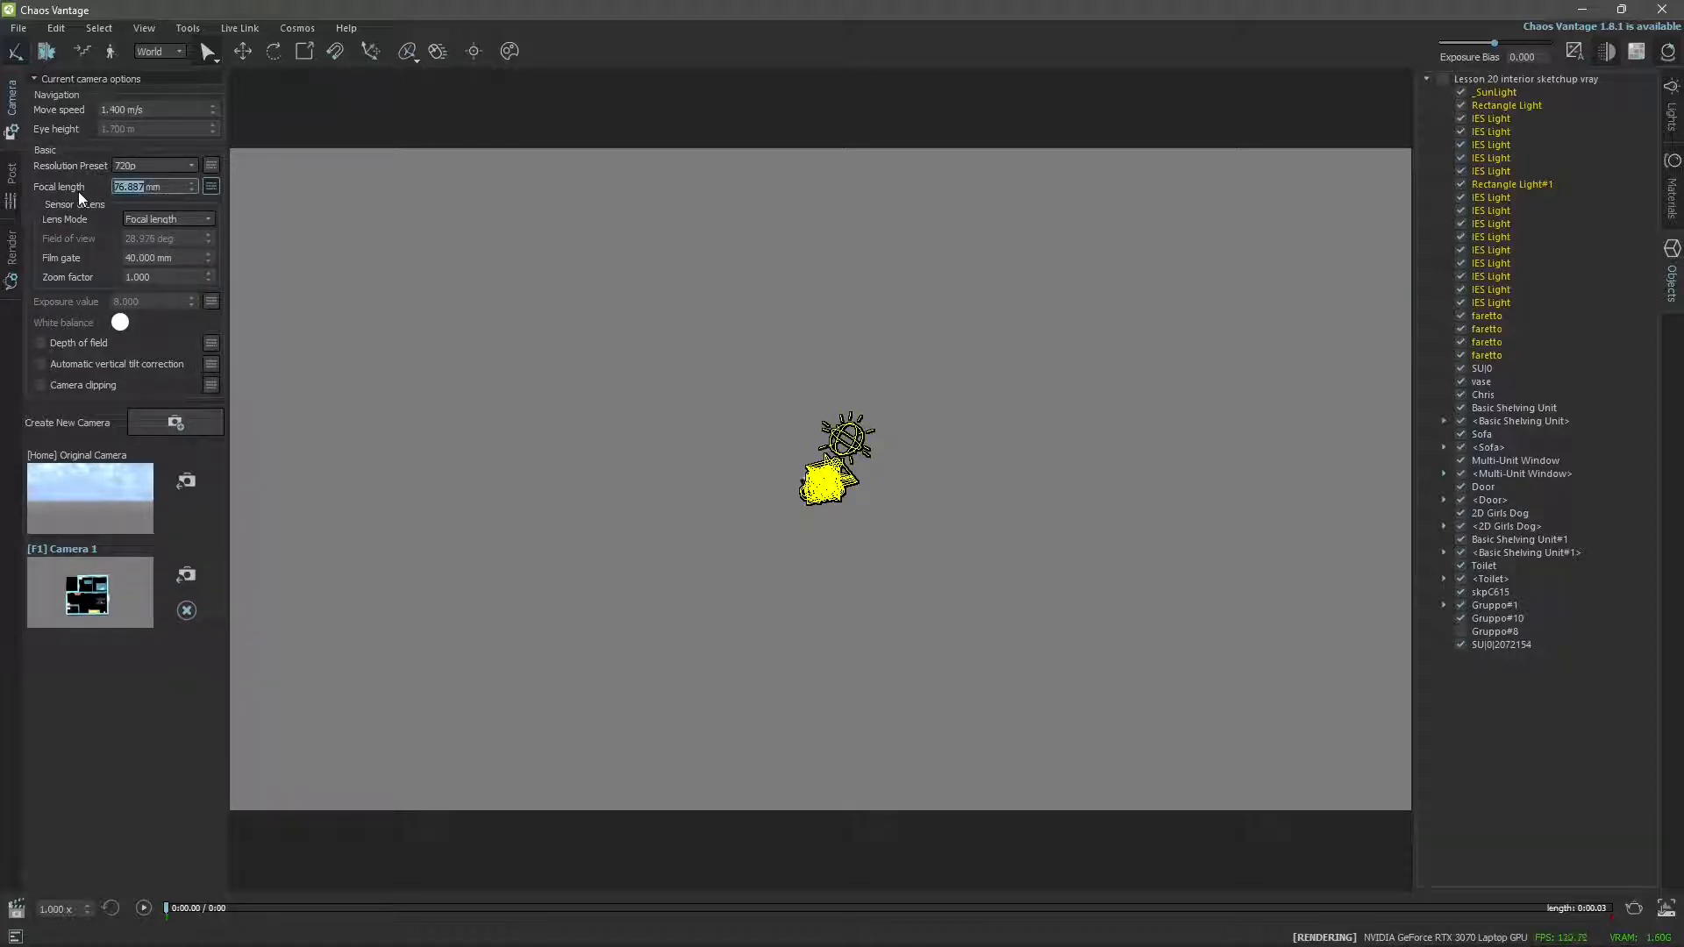
Set the camera's focal length to 40 mm and bring the distant building closer.
{"action": "type", "text": "49"}
{"action": "key", "text": "BackSpace"}
{"action": "key", "text": "Return"}
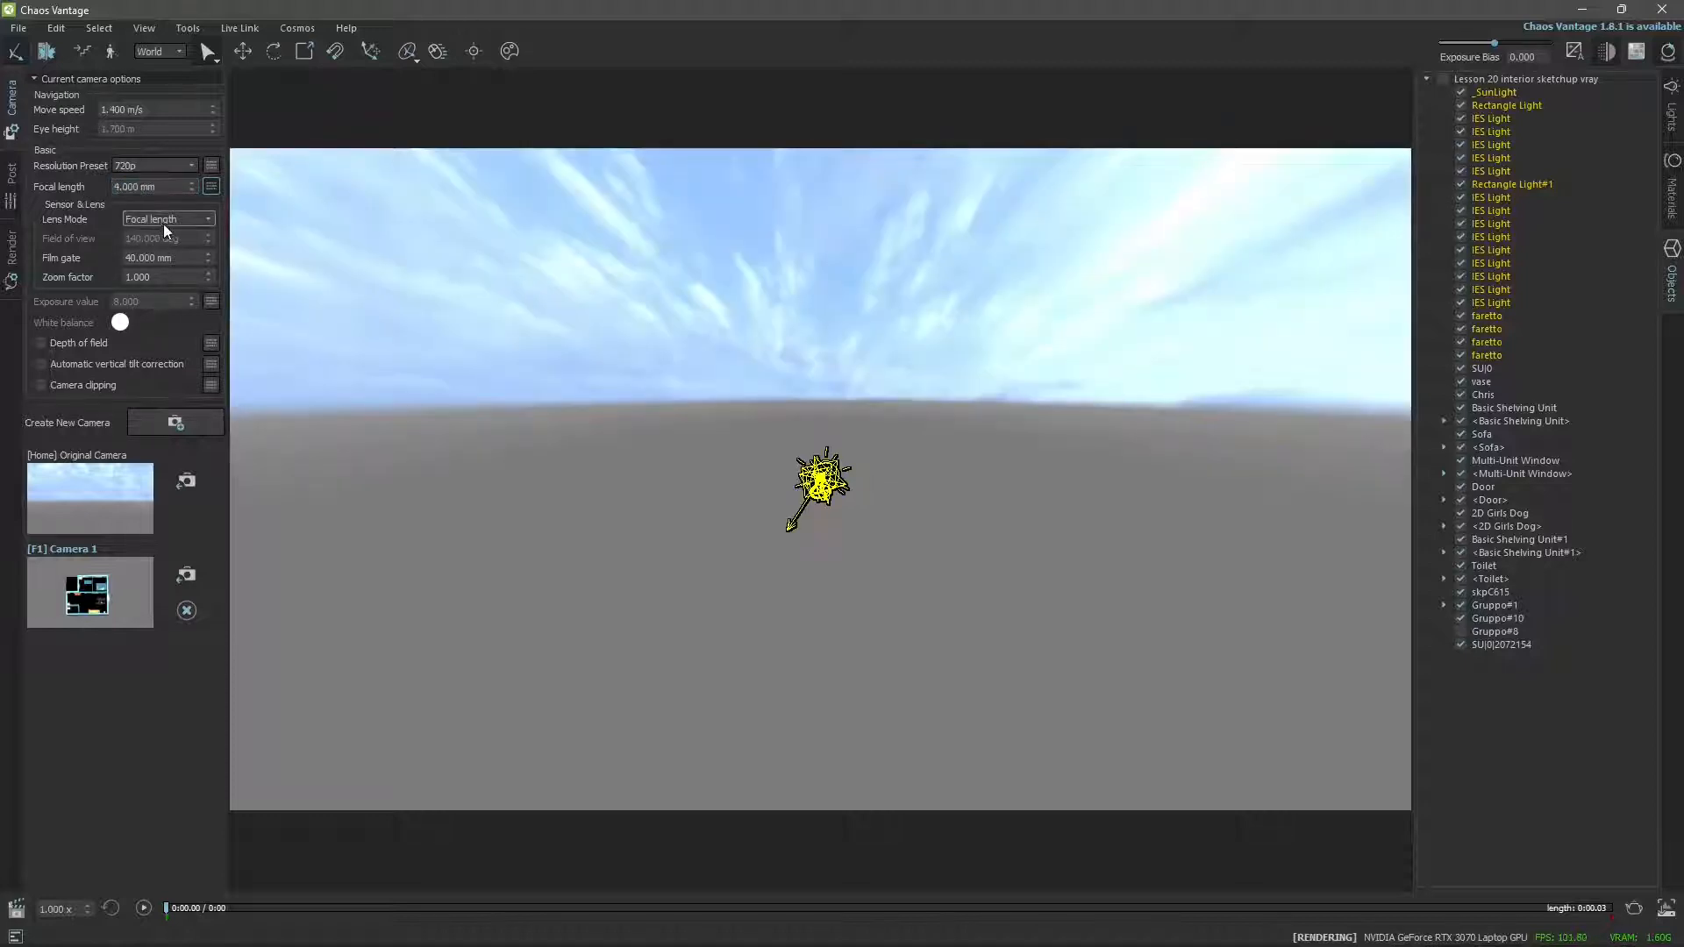
{"action": "scroll", "coordinate": [760, 497], "scroll_direction": "up", "scroll_amount": 3}
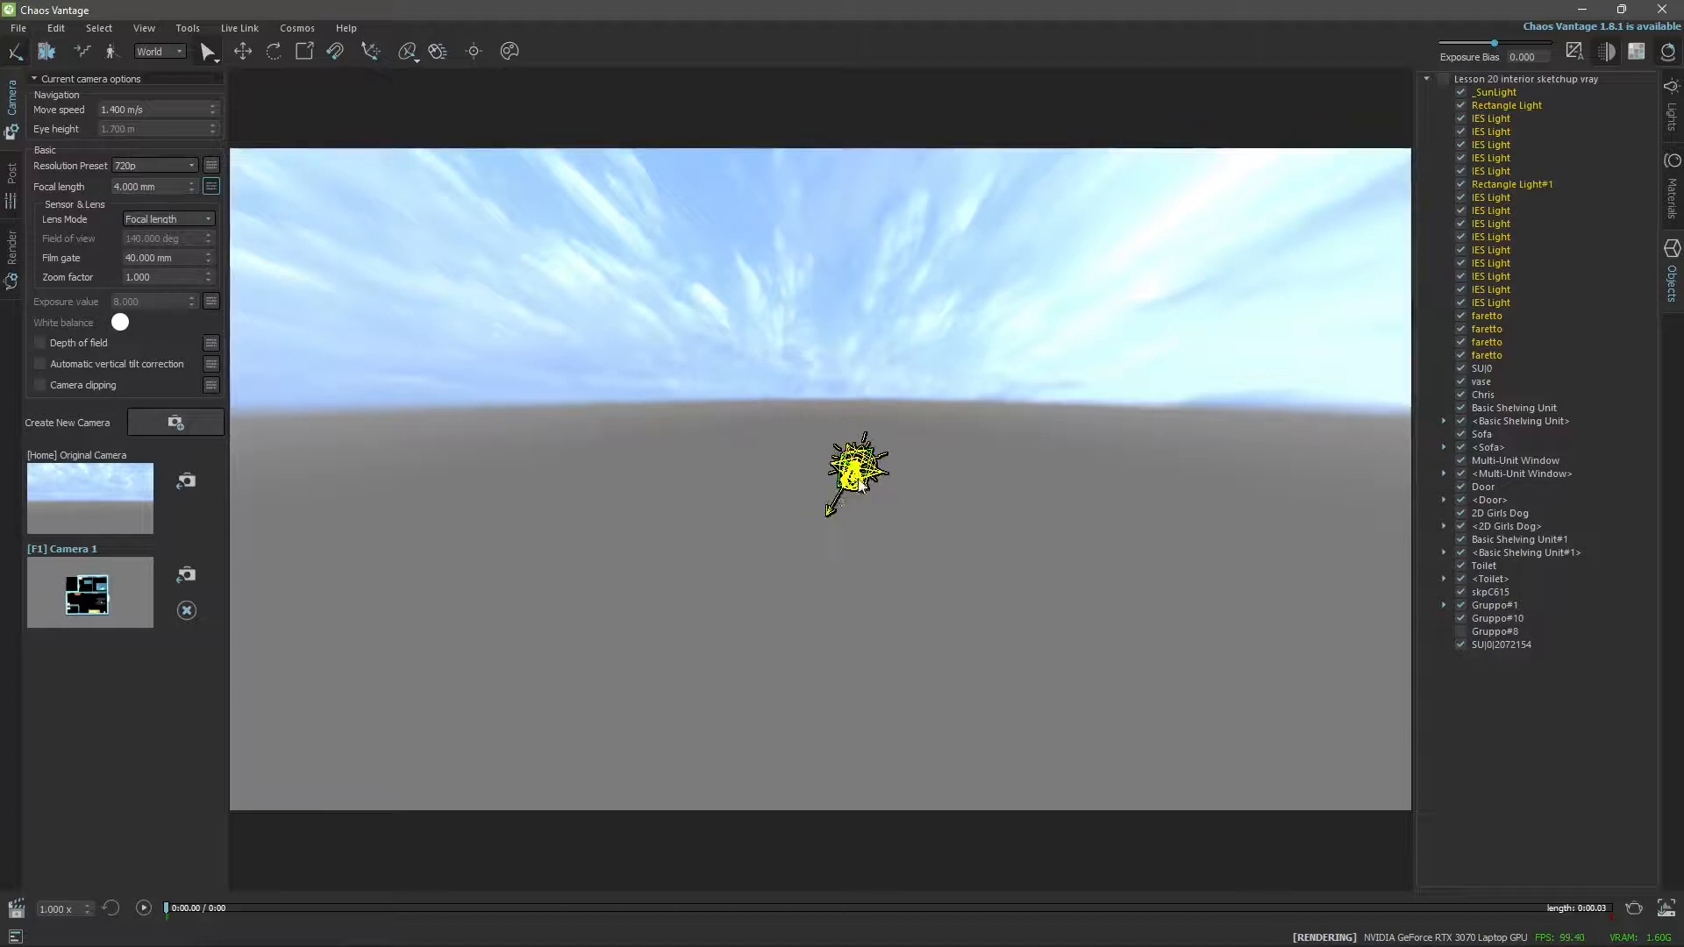
{"action": "scroll", "coordinate": [859, 480], "scroll_direction": "up", "scroll_amount": 3}
{"action": "scroll", "coordinate": [898, 661], "scroll_direction": "up", "scroll_amount": 8}
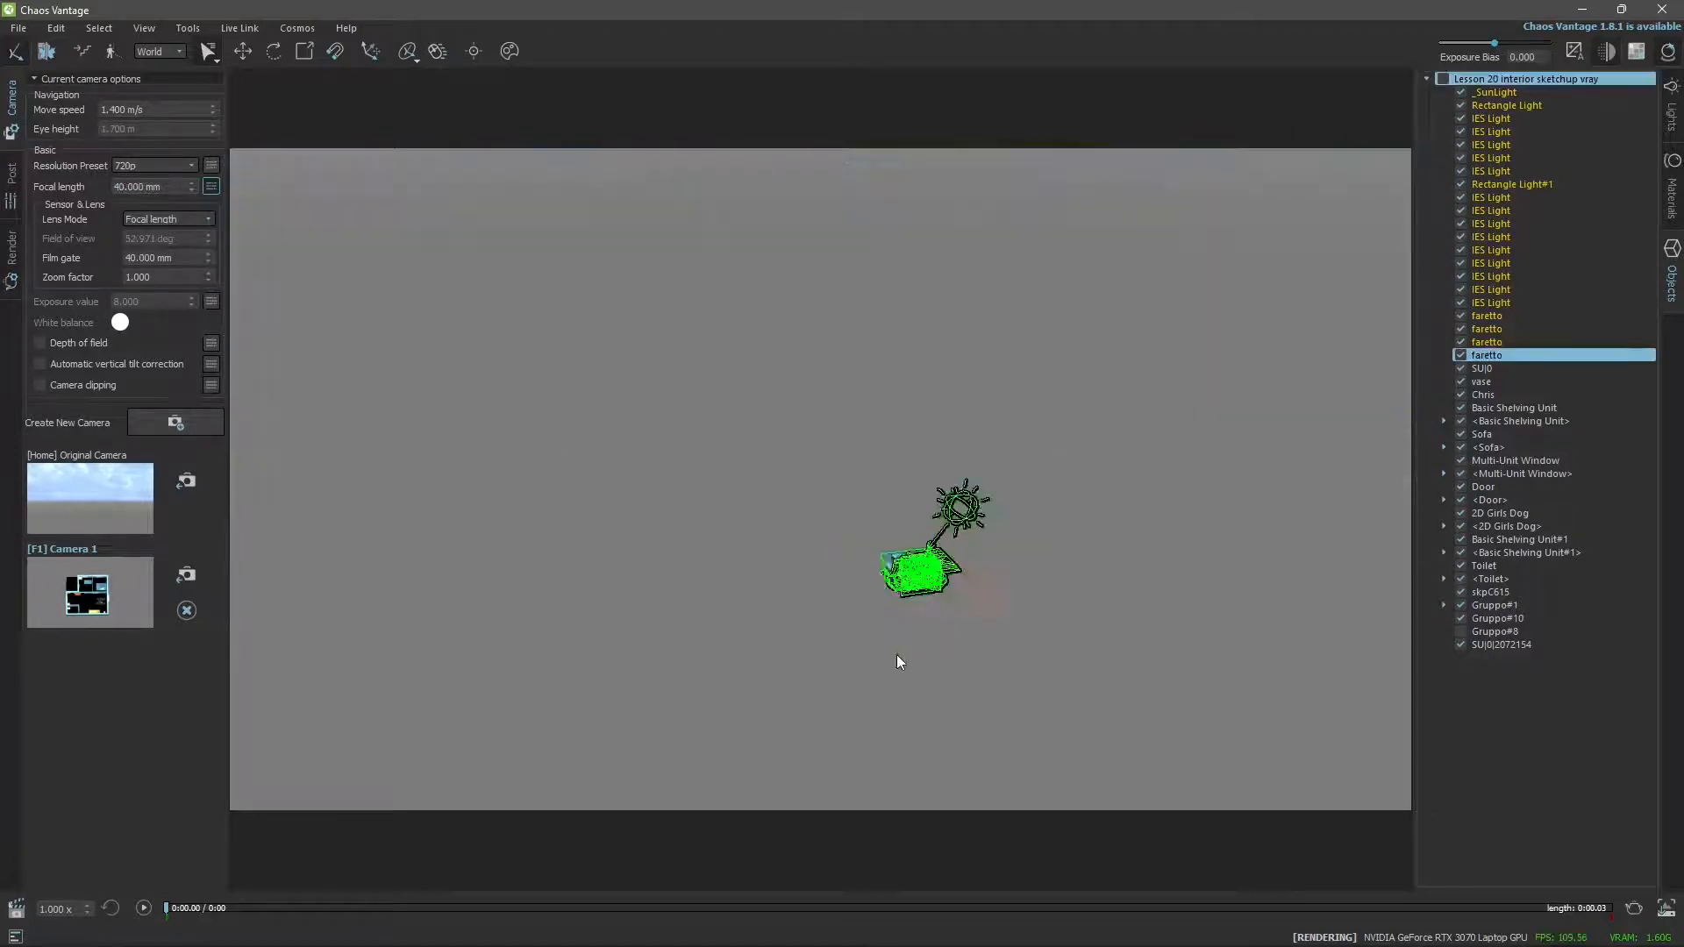
Frame the building from a raised exterior corner view and clear the selection of all scene objects.
{"action": "right_click_drag", "start_coordinate": [822, 518], "coordinate": [707, 575]}
{"action": "mouse_move", "coordinate": [856, 603]}
{"action": "right_mouse_down"}
{"action": "mouse_move", "coordinate": [721, 588]}
{"action": "mouse_move", "coordinate": [651, 554]}
{"action": "right_mouse_up"}
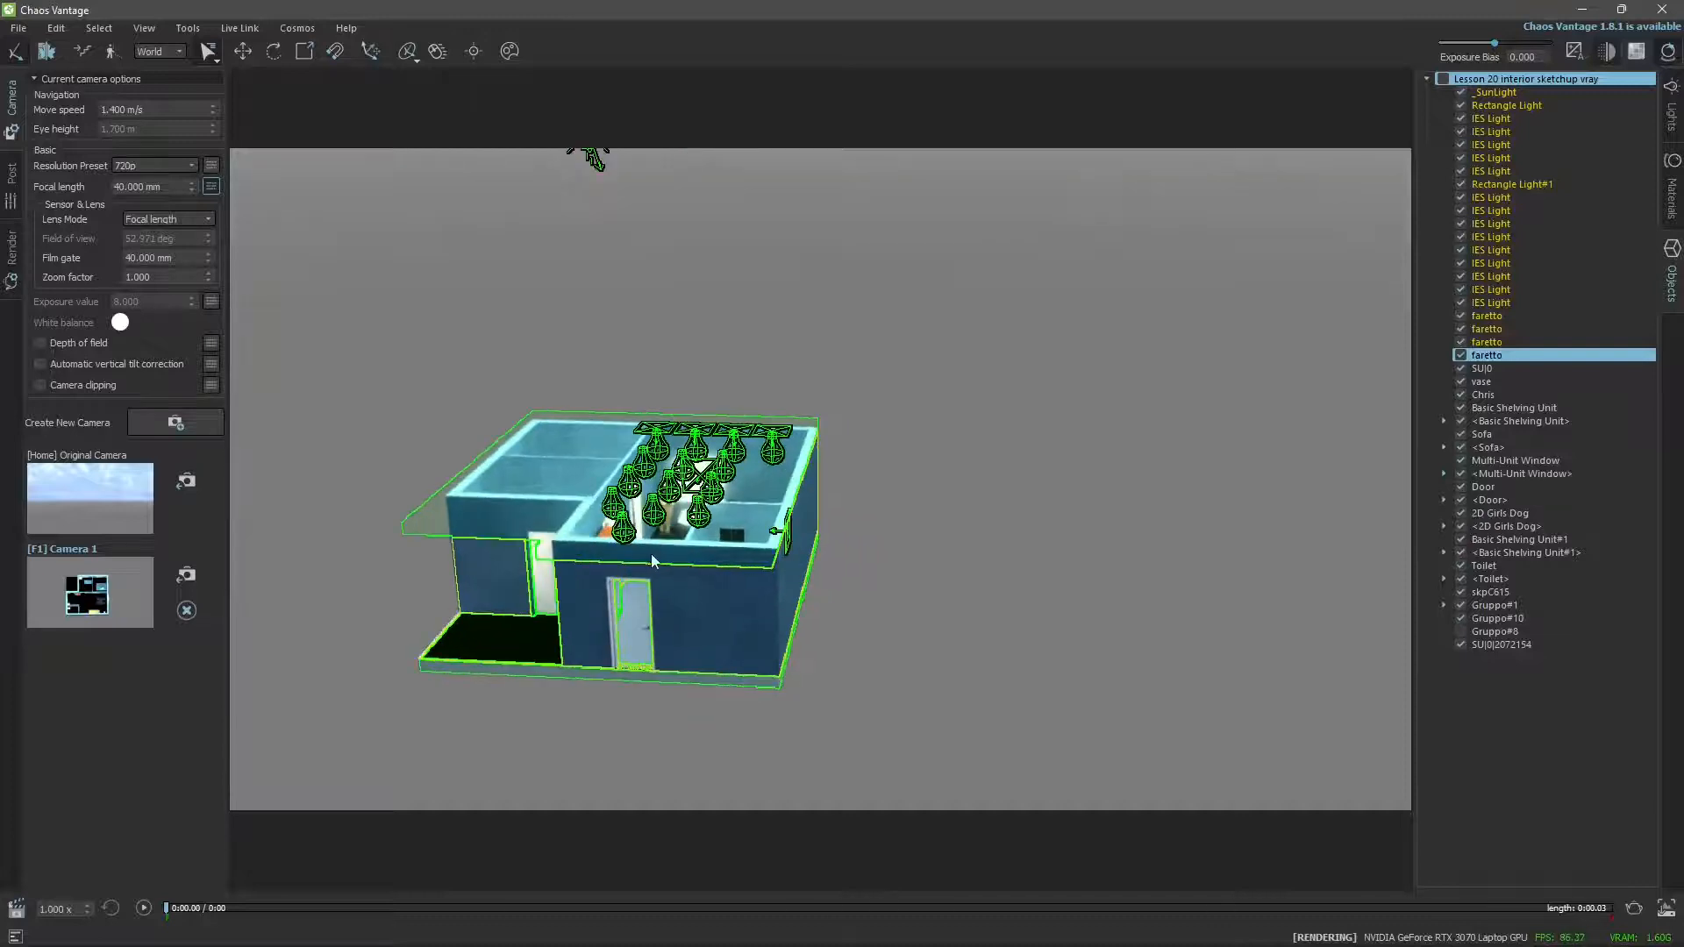
{"action": "left_click", "coordinate": [217, 58]}
{"action": "left_click", "coordinate": [238, 76]}
{"action": "left_click", "coordinate": [412, 223]}
{"action": "middle_click_drag", "start_coordinate": [855, 544], "coordinate": [1012, 635]}
{"action": "mouse_move", "coordinate": [1065, 666]}
{"action": "right_mouse_down"}
{"action": "mouse_move", "coordinate": [1003, 635]}
{"action": "mouse_move", "coordinate": [1072, 268]}
{"action": "right_mouse_up"}
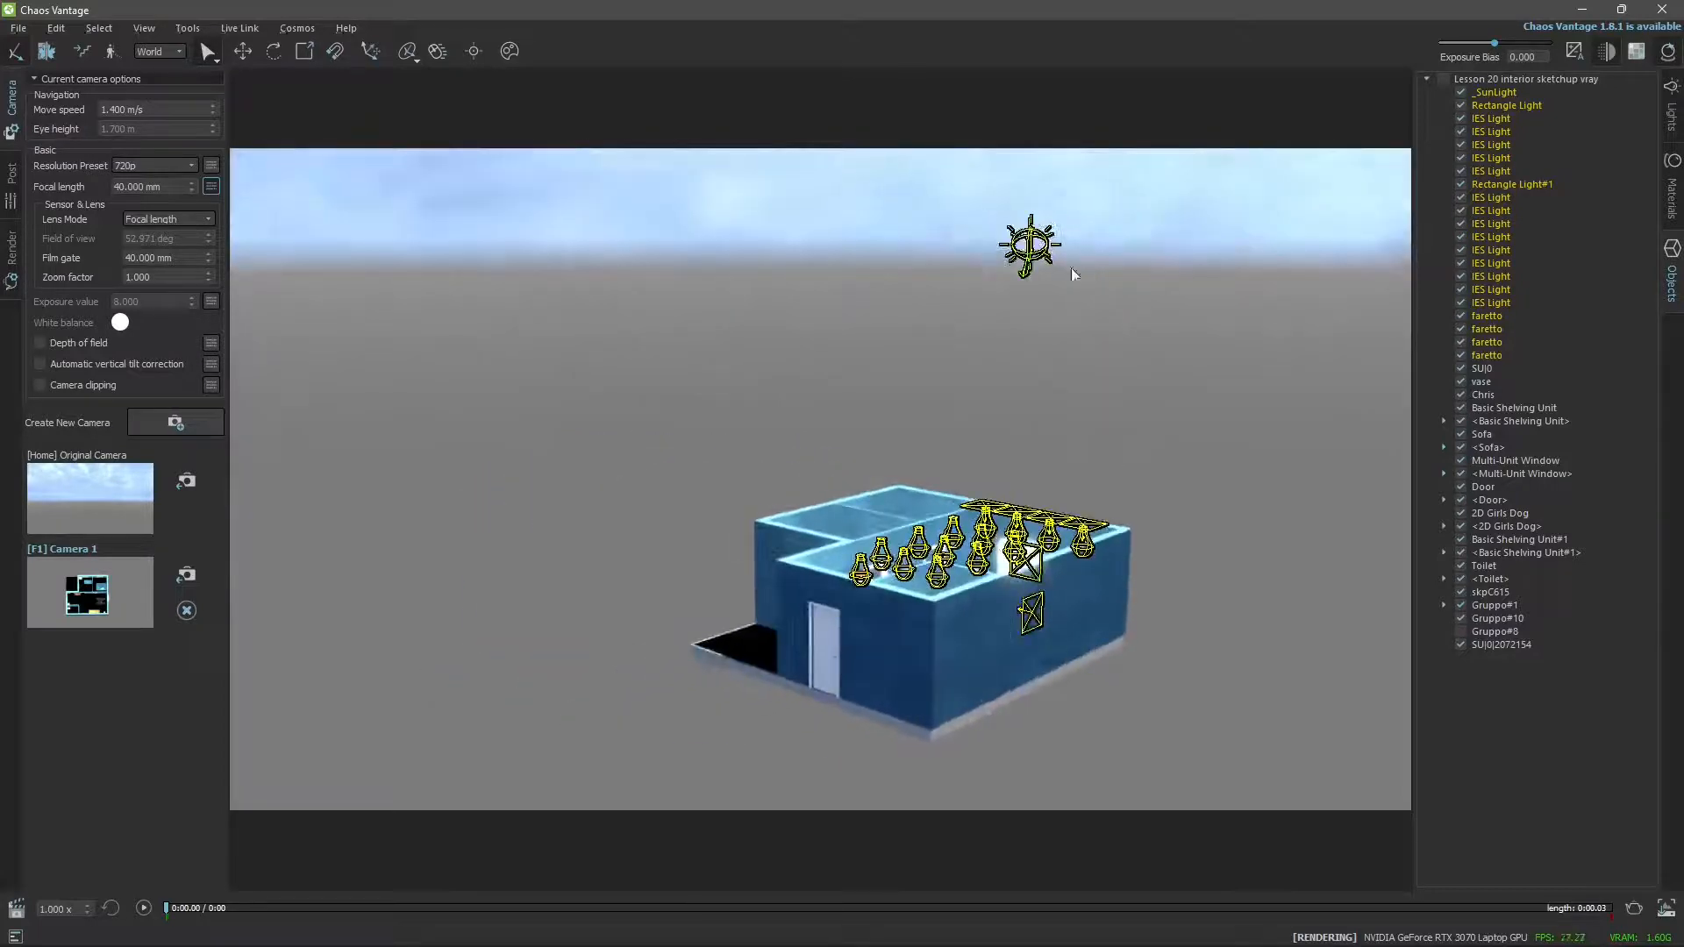
Toggle the _SunLight's visibility to compare its effect on the building, and leave it switched off.
{"action": "left_click", "coordinate": [1461, 93]}
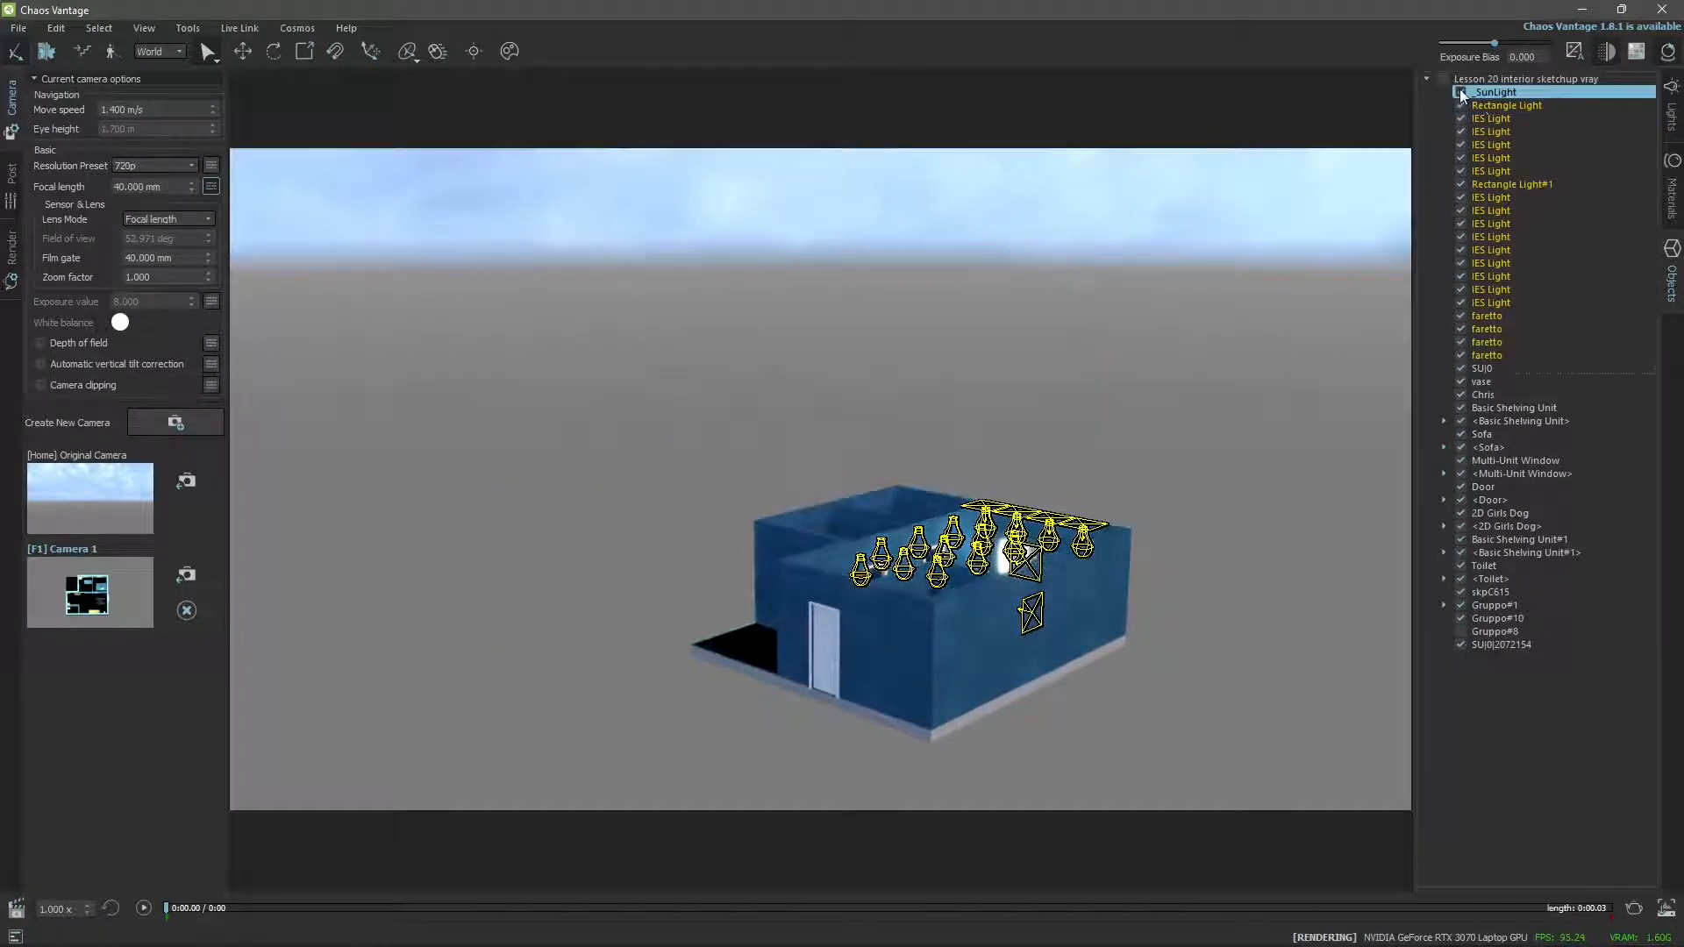
{"action": "left_click", "coordinate": [1461, 92]}
{"action": "left_click", "coordinate": [1460, 93]}
{"action": "left_click", "coordinate": [1460, 93]}
{"action": "left_click", "coordinate": [1461, 93]}
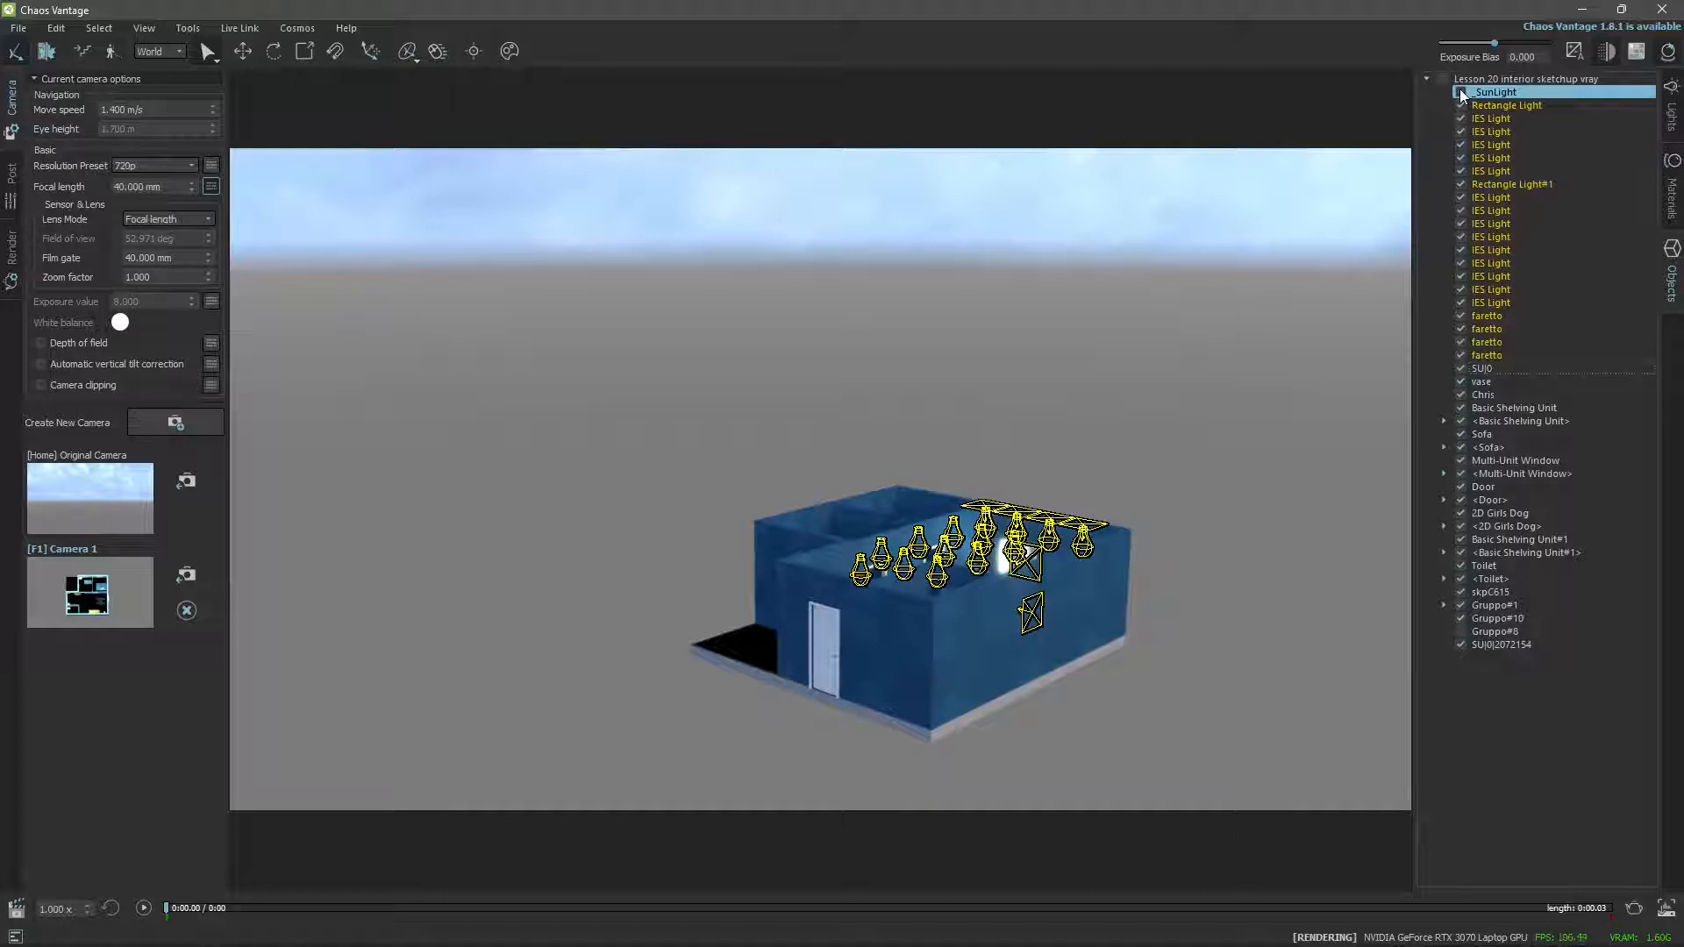
{"action": "left_click", "coordinate": [1458, 94]}
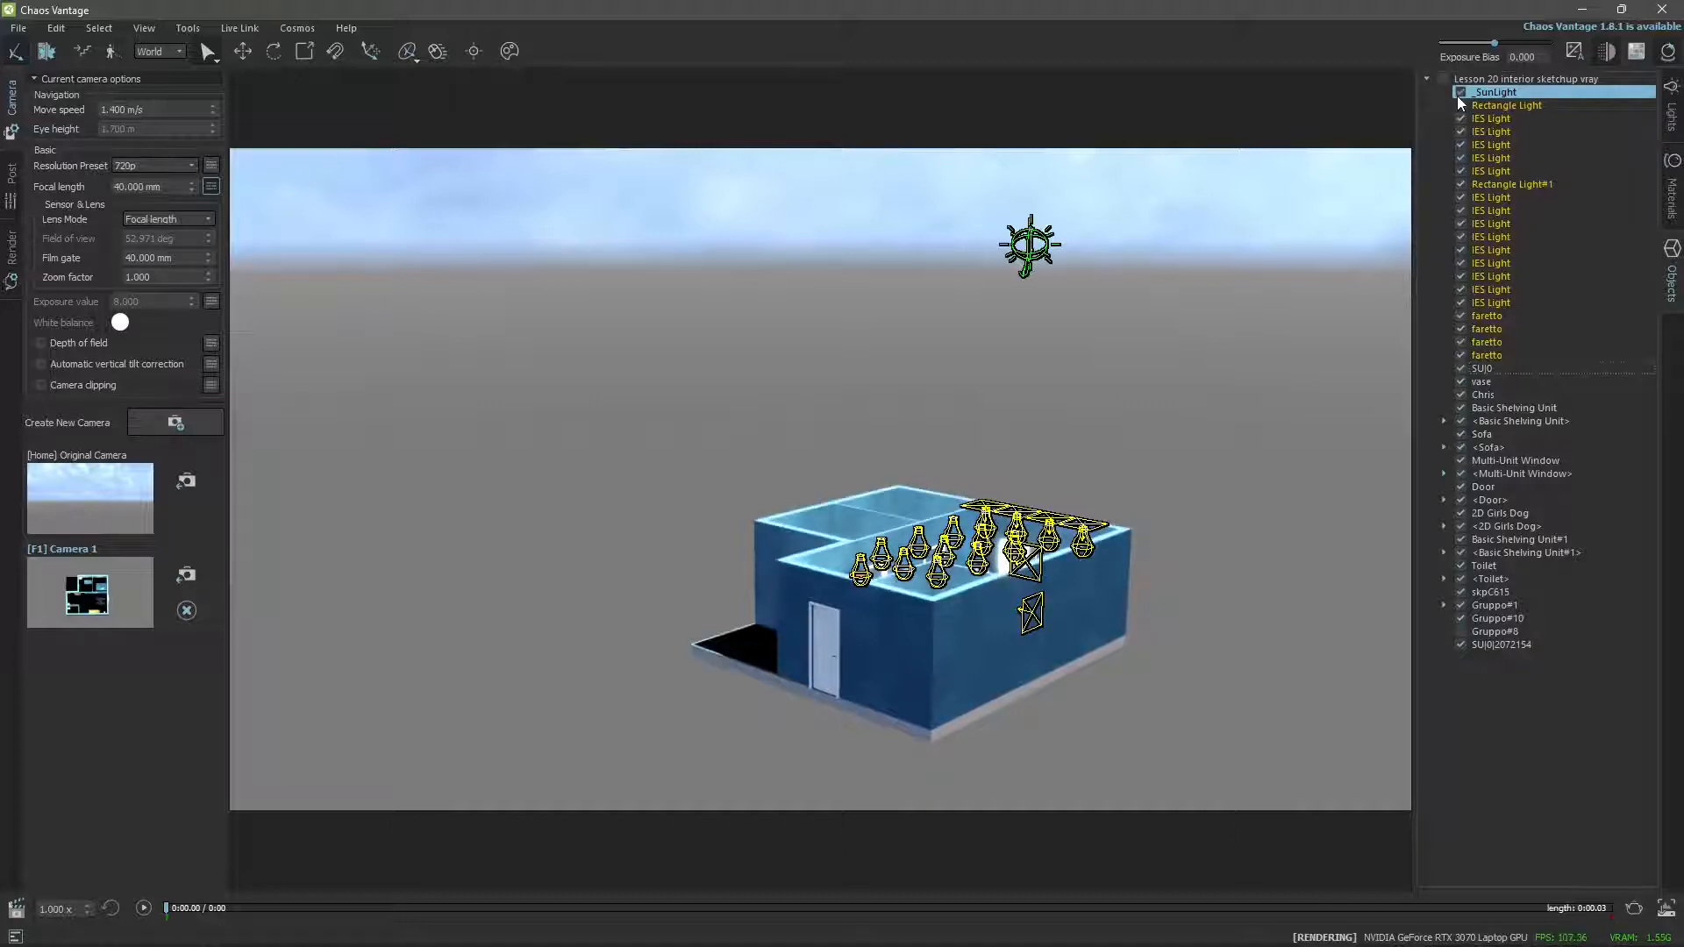
{"action": "mouse_move", "coordinate": [979, 481]}
{"action": "right_mouse_down"}
{"action": "mouse_move", "coordinate": [1035, 526]}
{"action": "mouse_move", "coordinate": [1057, 467]}
{"action": "right_mouse_up"}
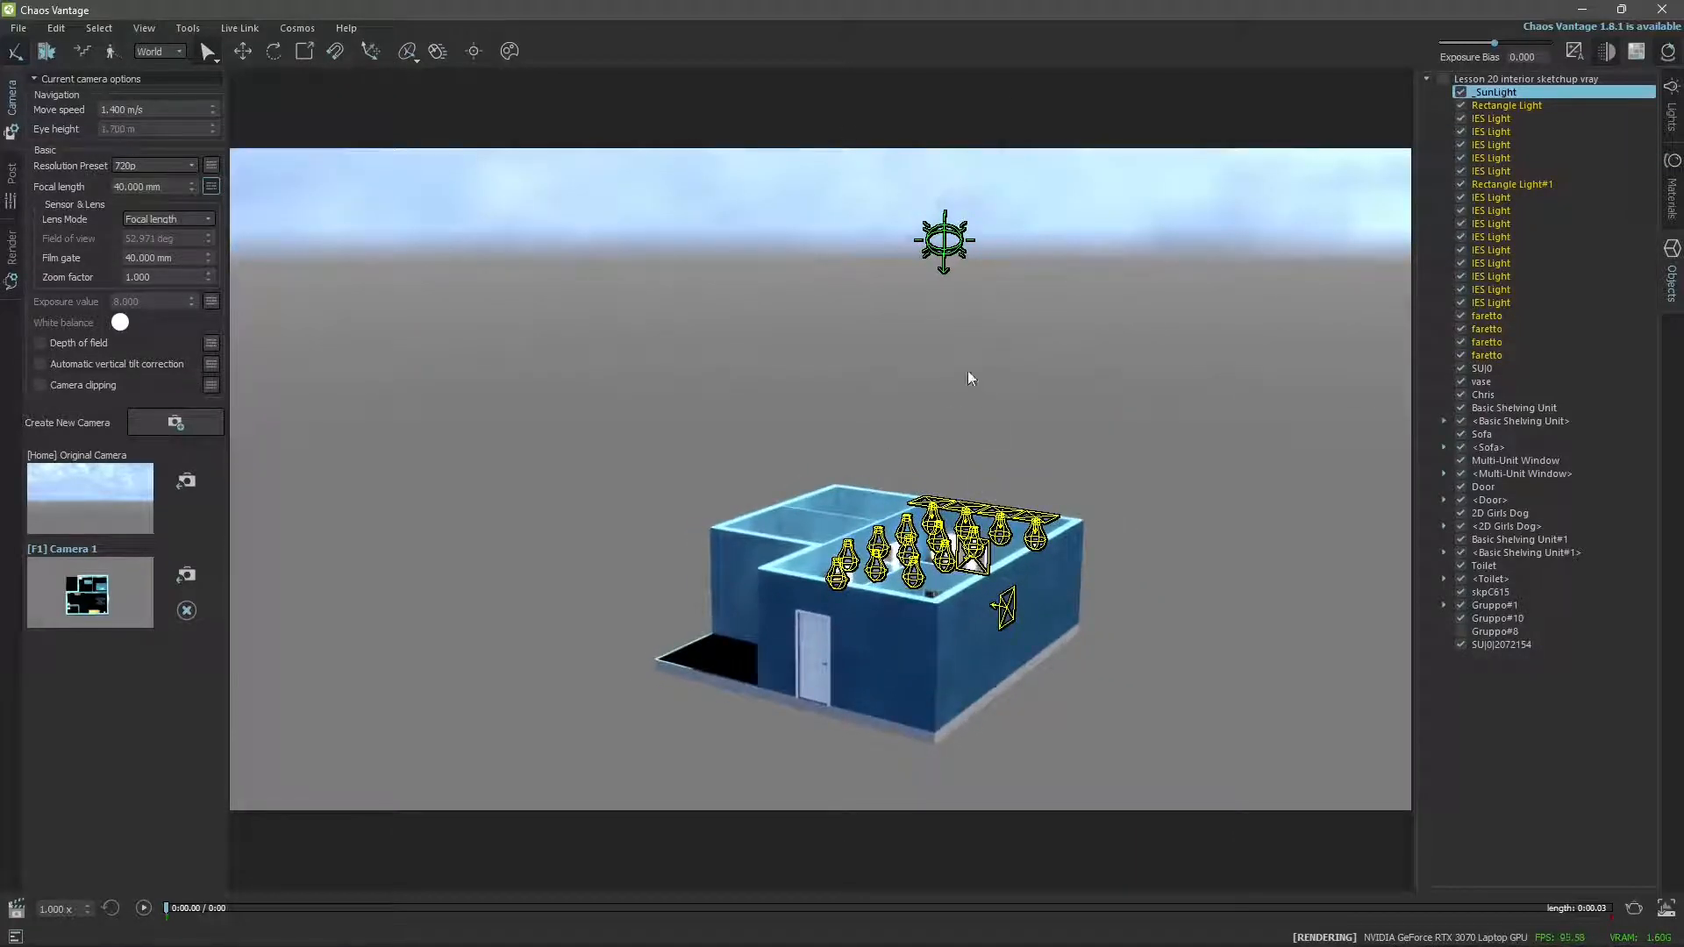
{"action": "left_click", "coordinate": [1460, 93]}
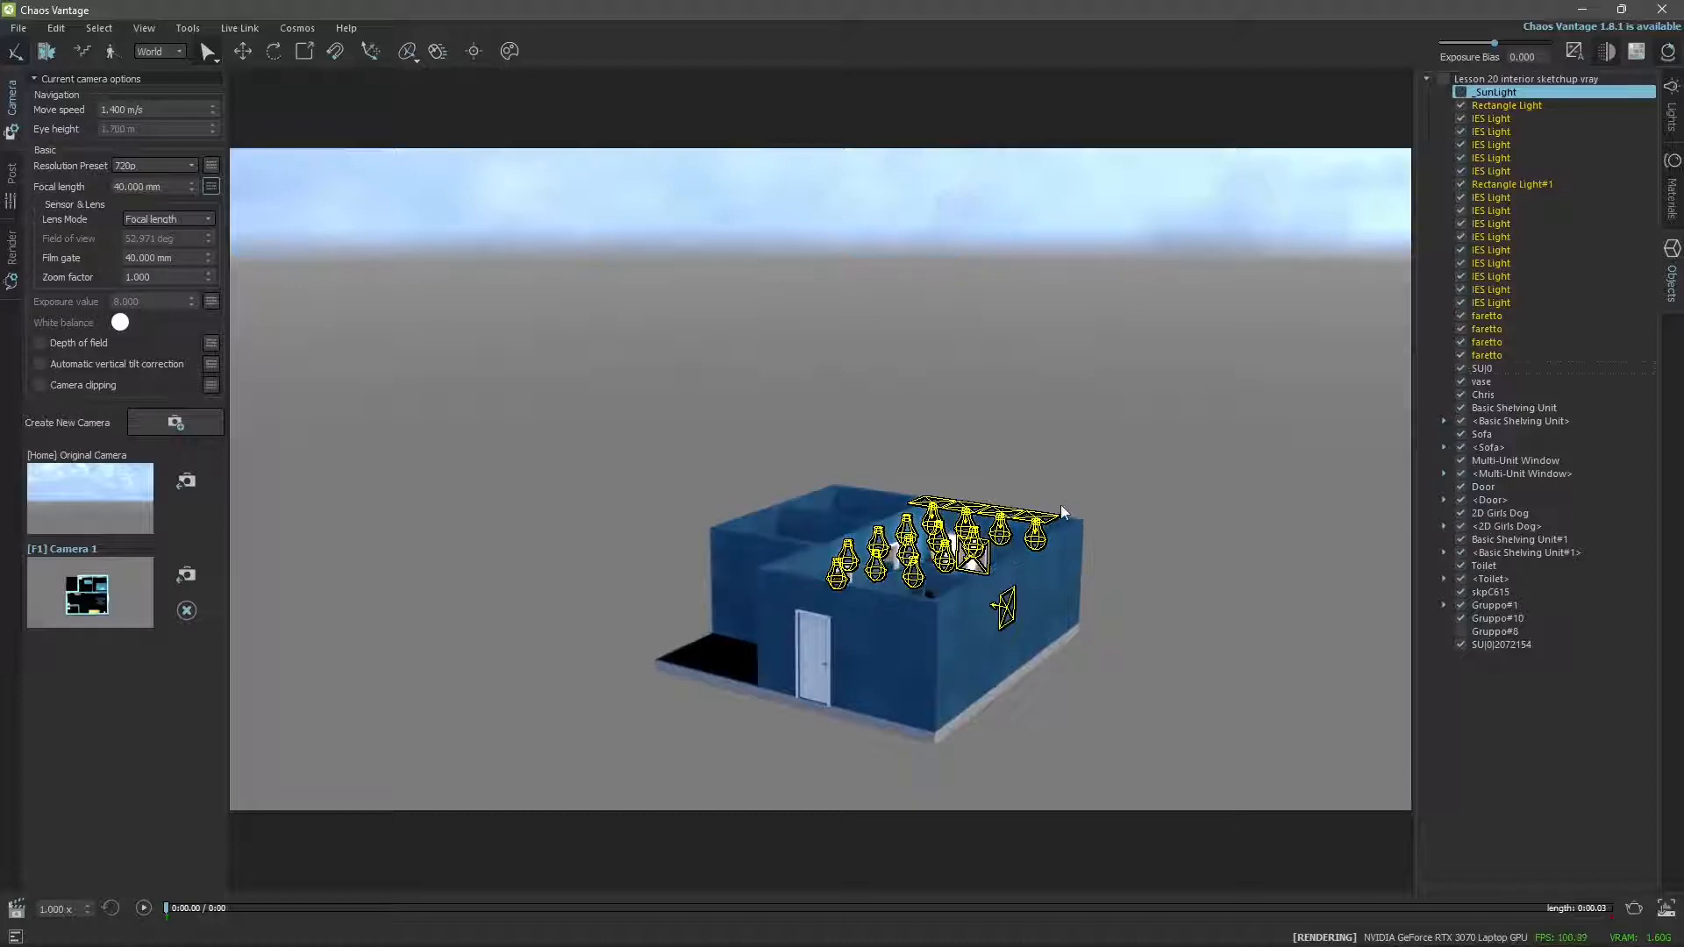
Move in on the roofless interior from above and select the IES light over the orange shelving unit.
{"action": "right_click_drag", "start_coordinate": [1060, 503], "coordinate": [953, 658]}
{"action": "scroll", "coordinate": [952, 658], "scroll_direction": "up", "scroll_amount": 6}
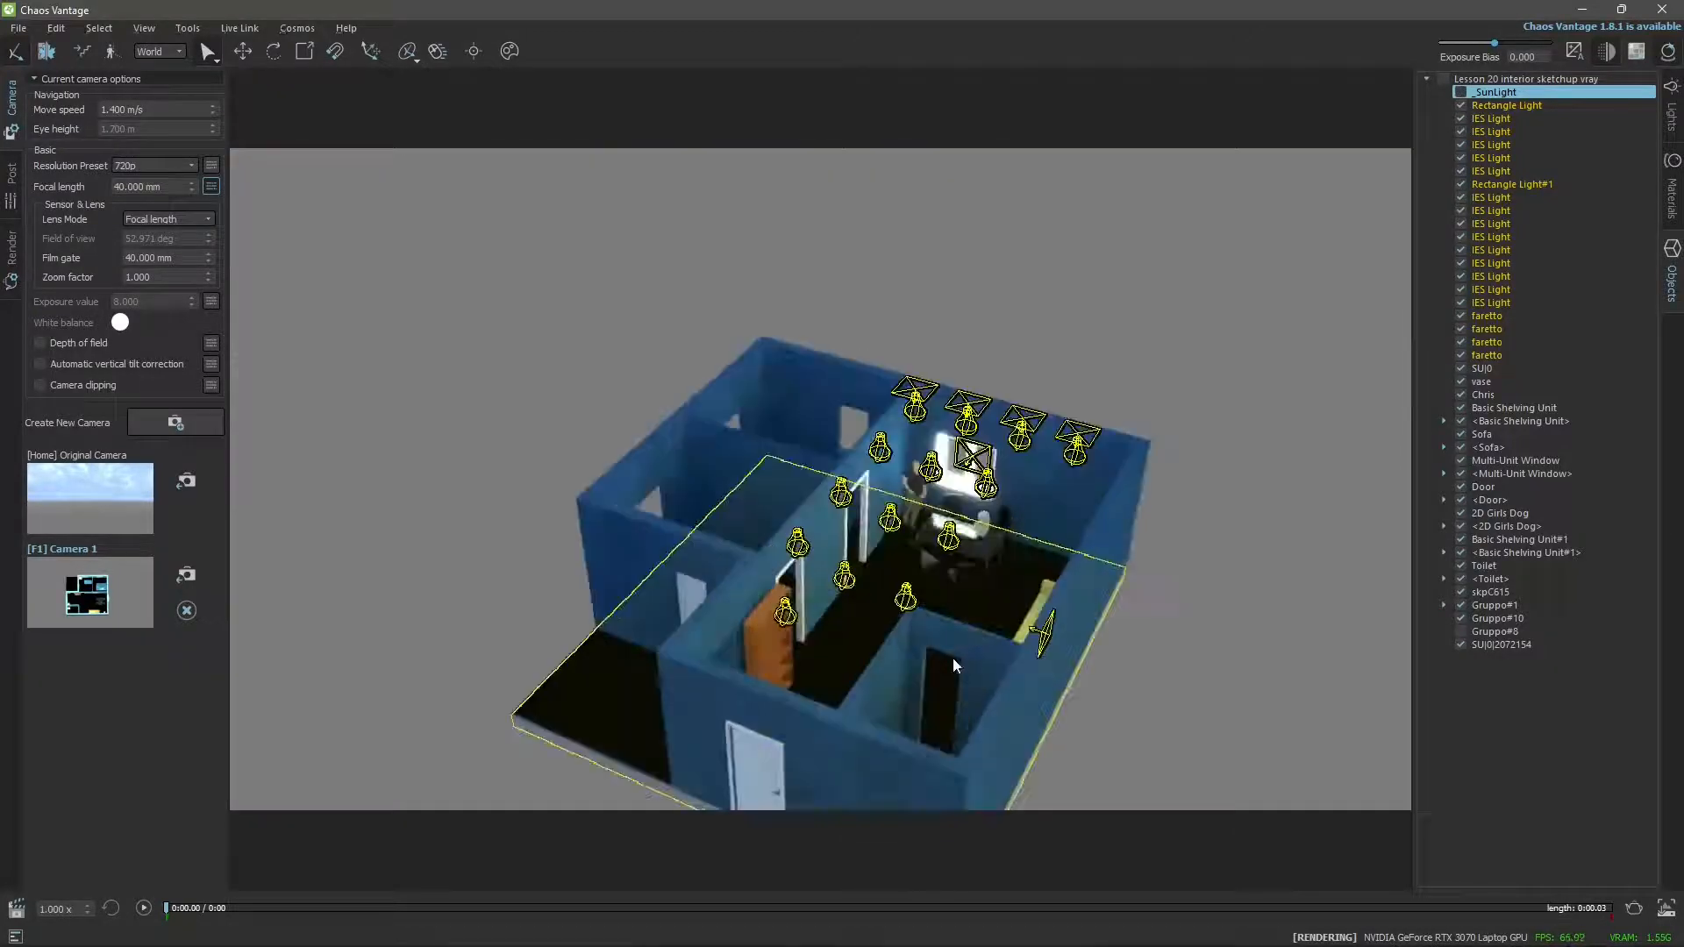
{"action": "left_click", "coordinate": [547, 561]}
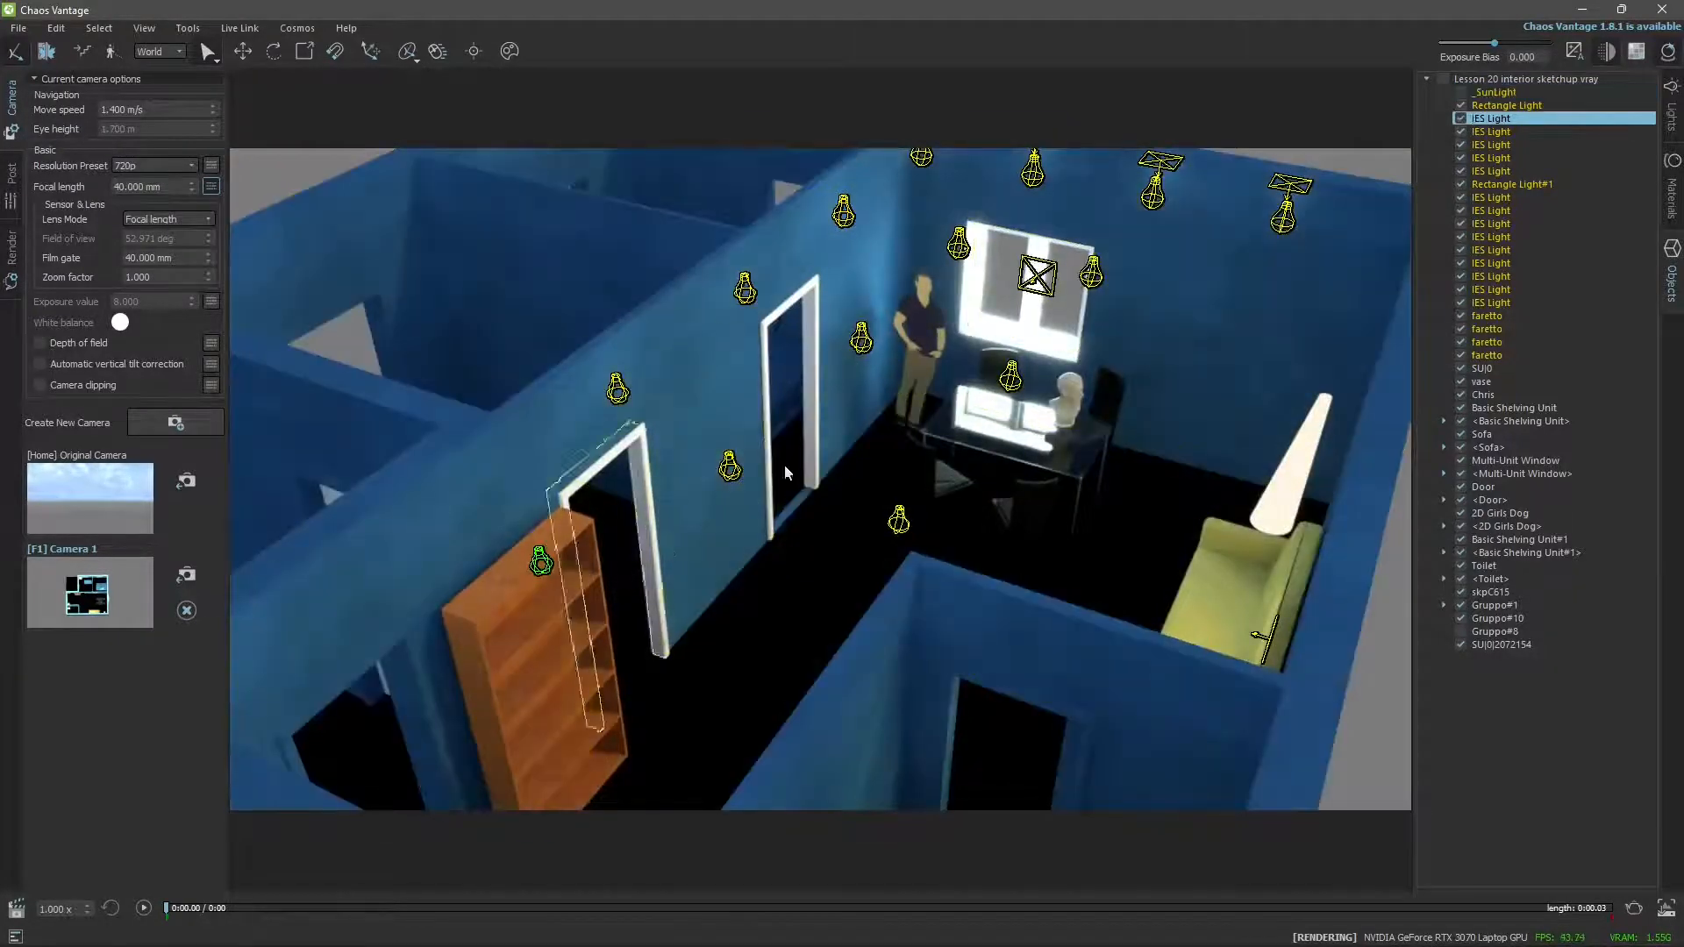
{"action": "left_click", "coordinate": [1483, 131], "text": "ctrl"}
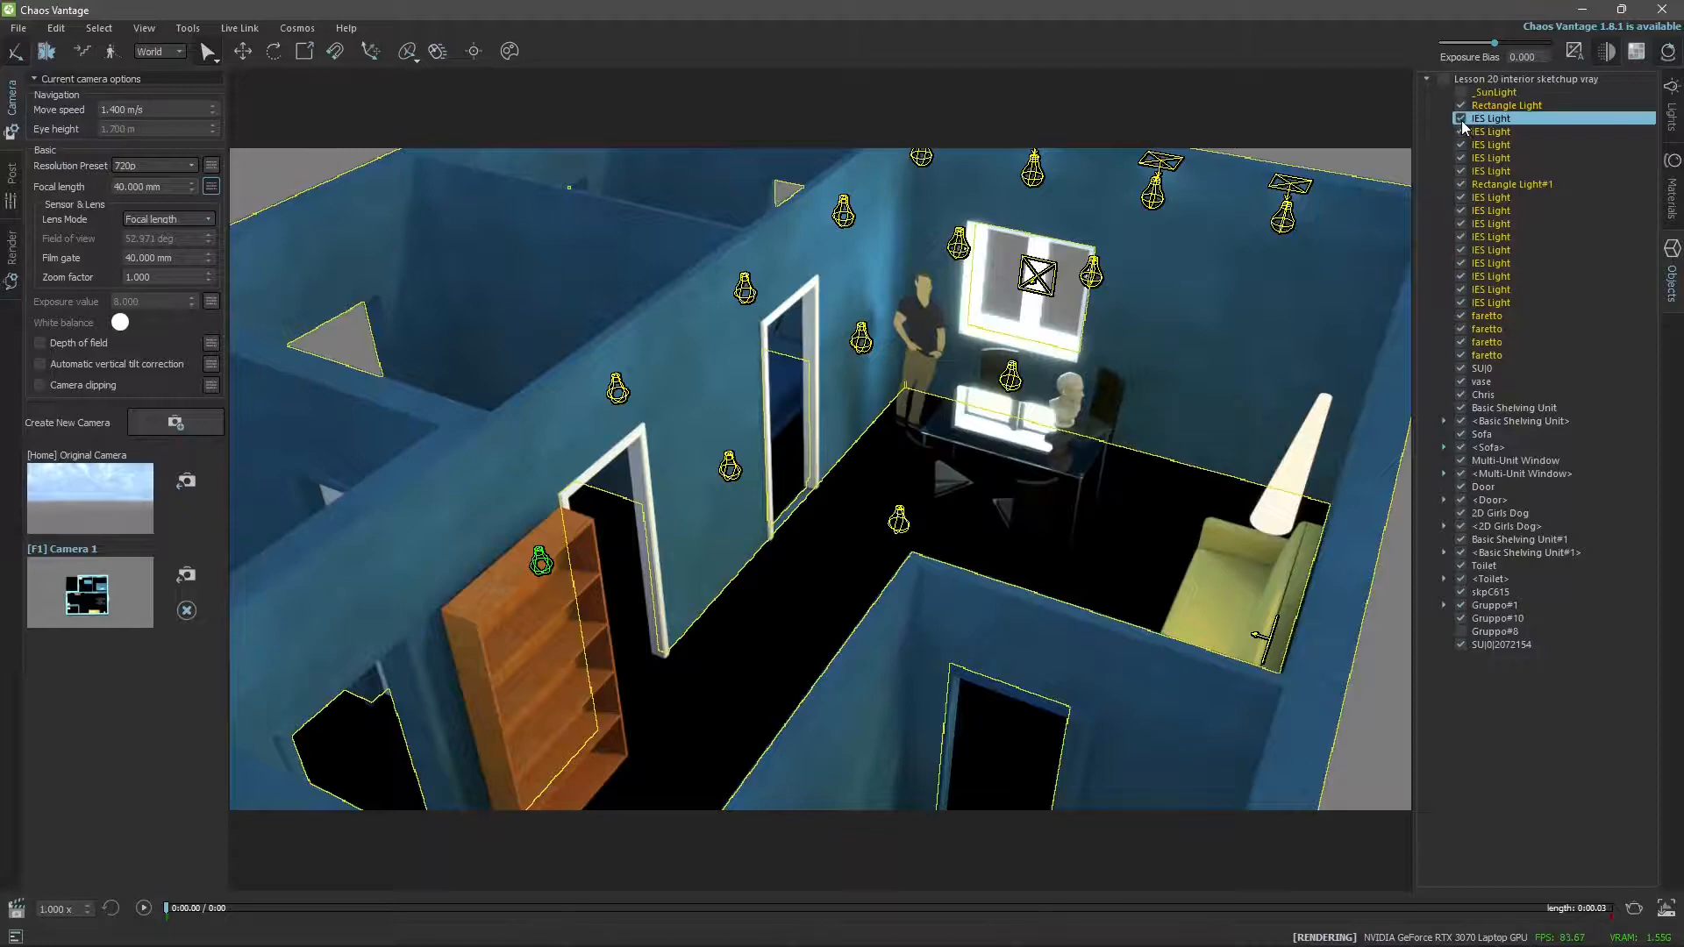
Move the camera through the front door into the main room, facing the window and the glass table.
{"action": "right_click_drag", "start_coordinate": [925, 443], "coordinate": [1060, 330]}
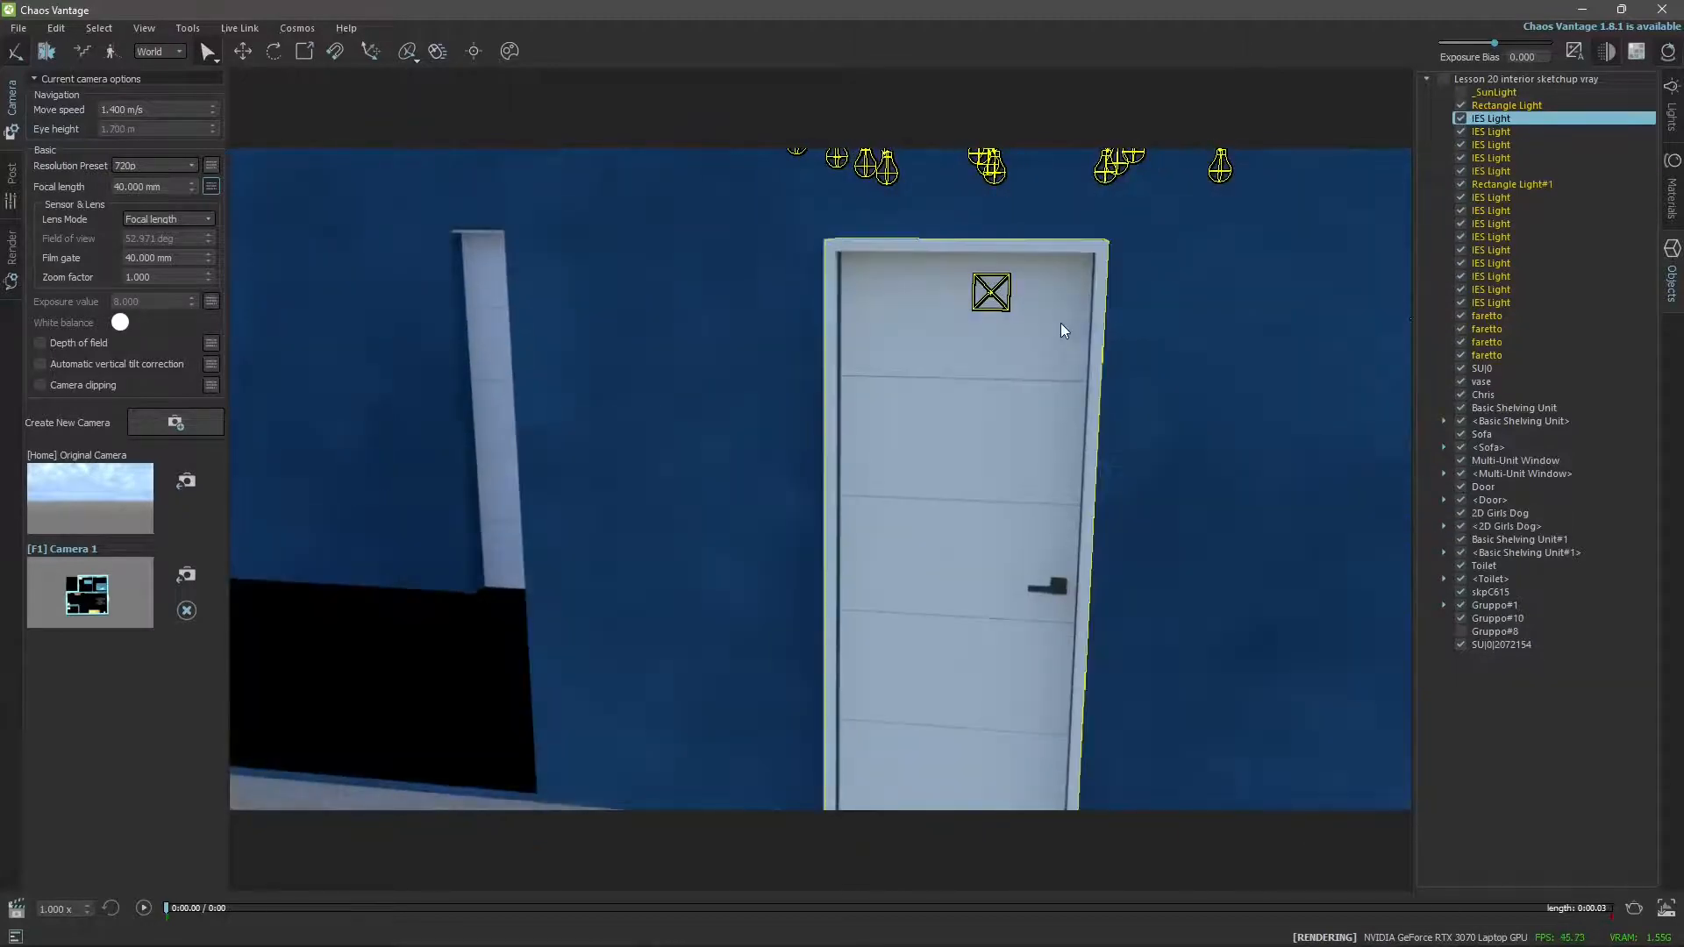
{"action": "scroll", "coordinate": [1068, 320], "scroll_direction": "up", "scroll_amount": 5}
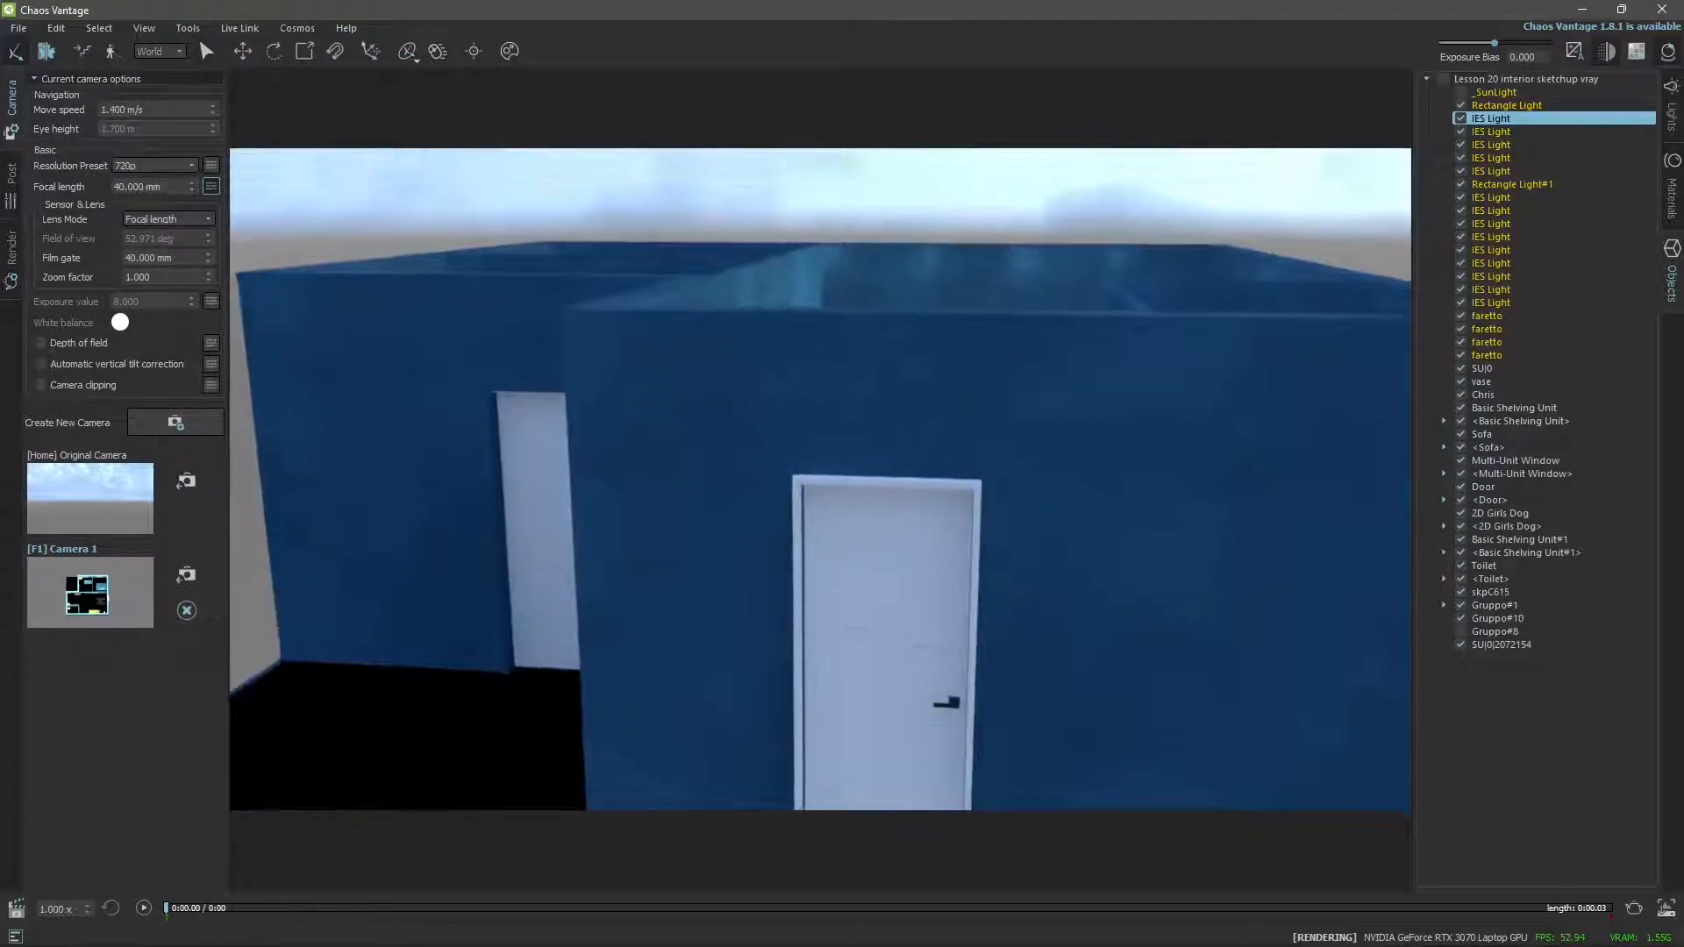
{"action": "key", "text": "w"}
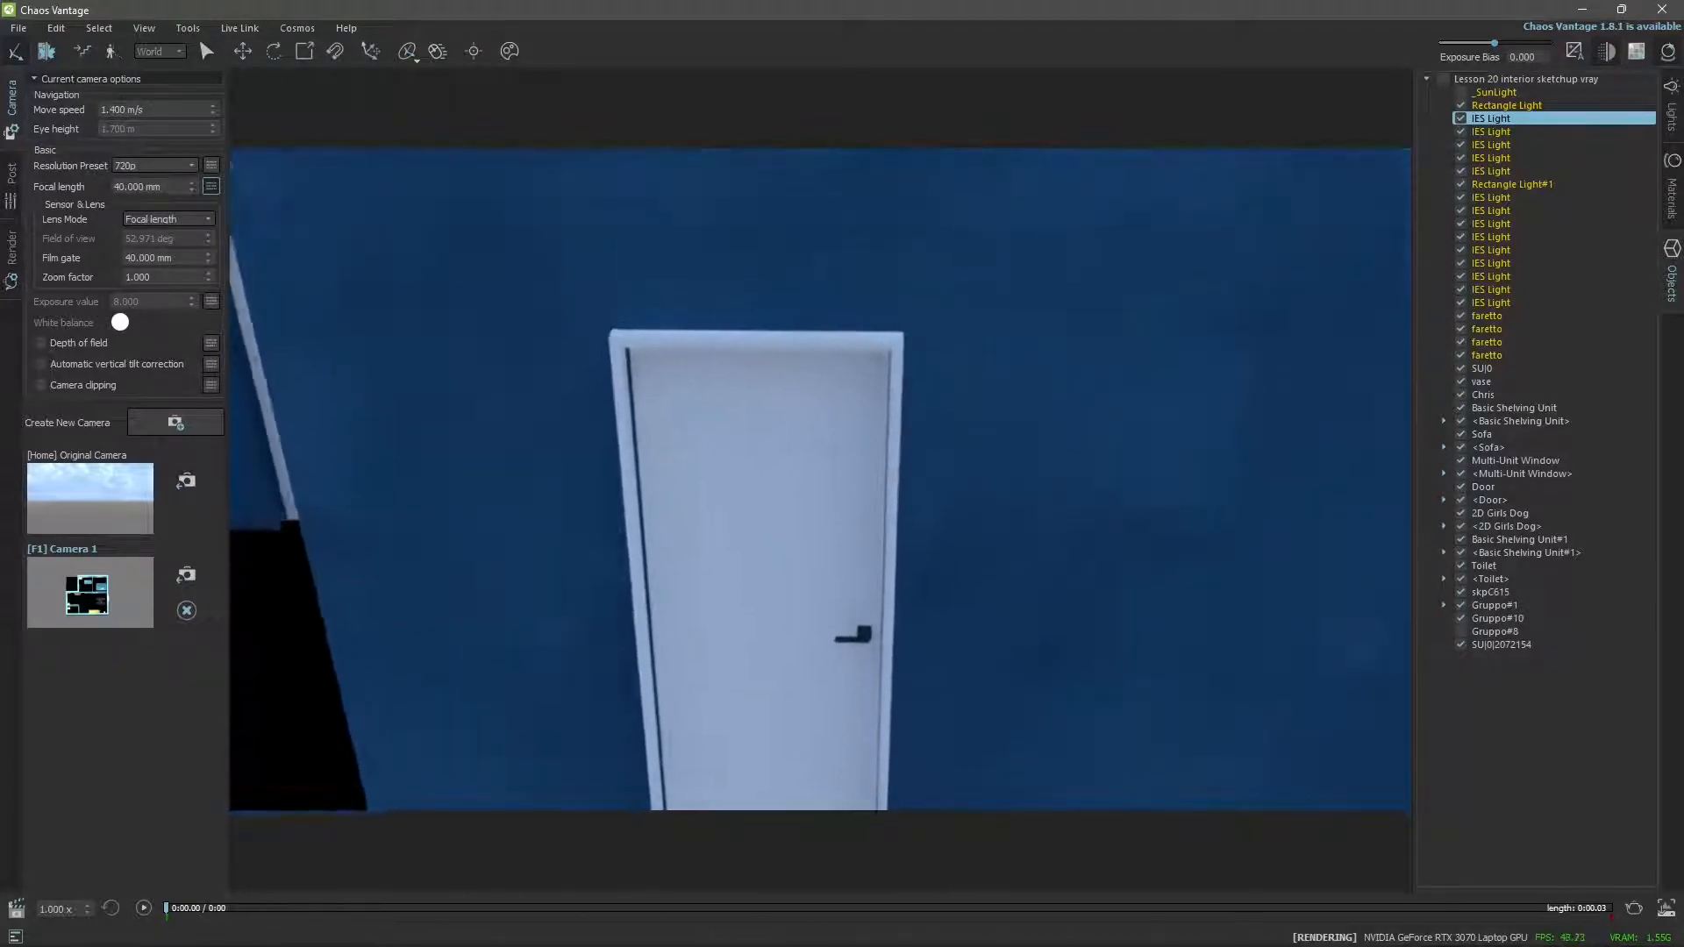
{"action": "key", "text": "w"}
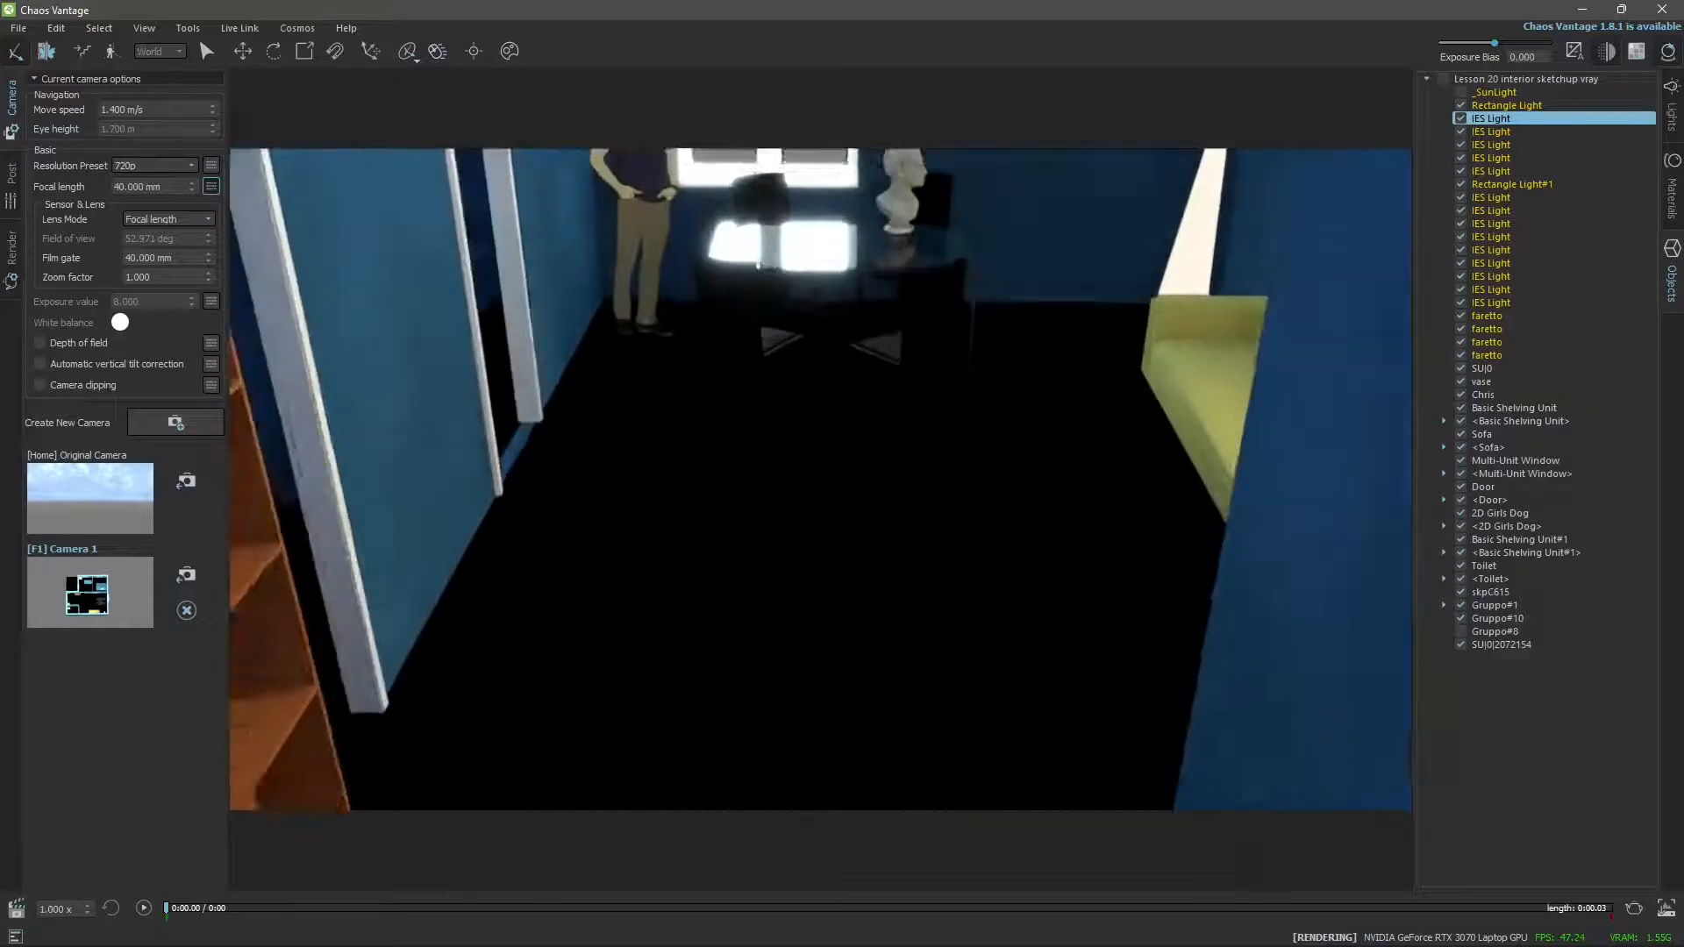
{"action": "left_click_drag", "start_coordinate": [820, 478], "coordinate": [785, 268]}
{"action": "key", "text": "q"}
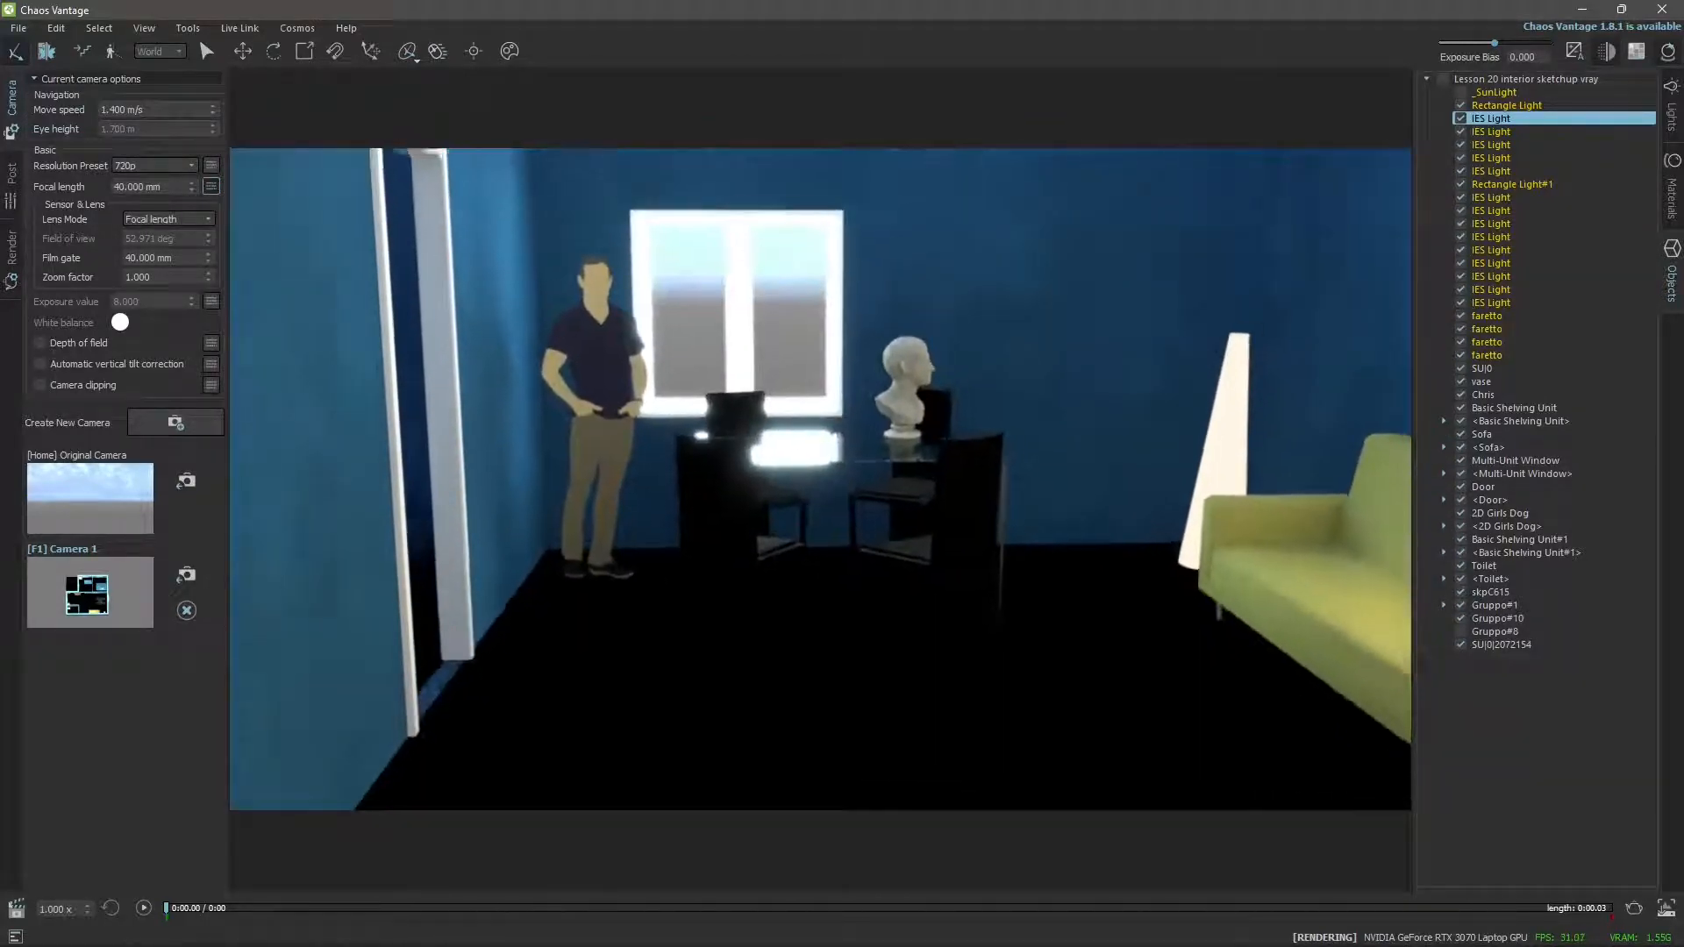
Frame the room from the standing man to the sofa with the ceiling in view, and unhide the Gruppo#8 roof.
{"action": "key", "text": "s"}
{"action": "key", "text": "w"}
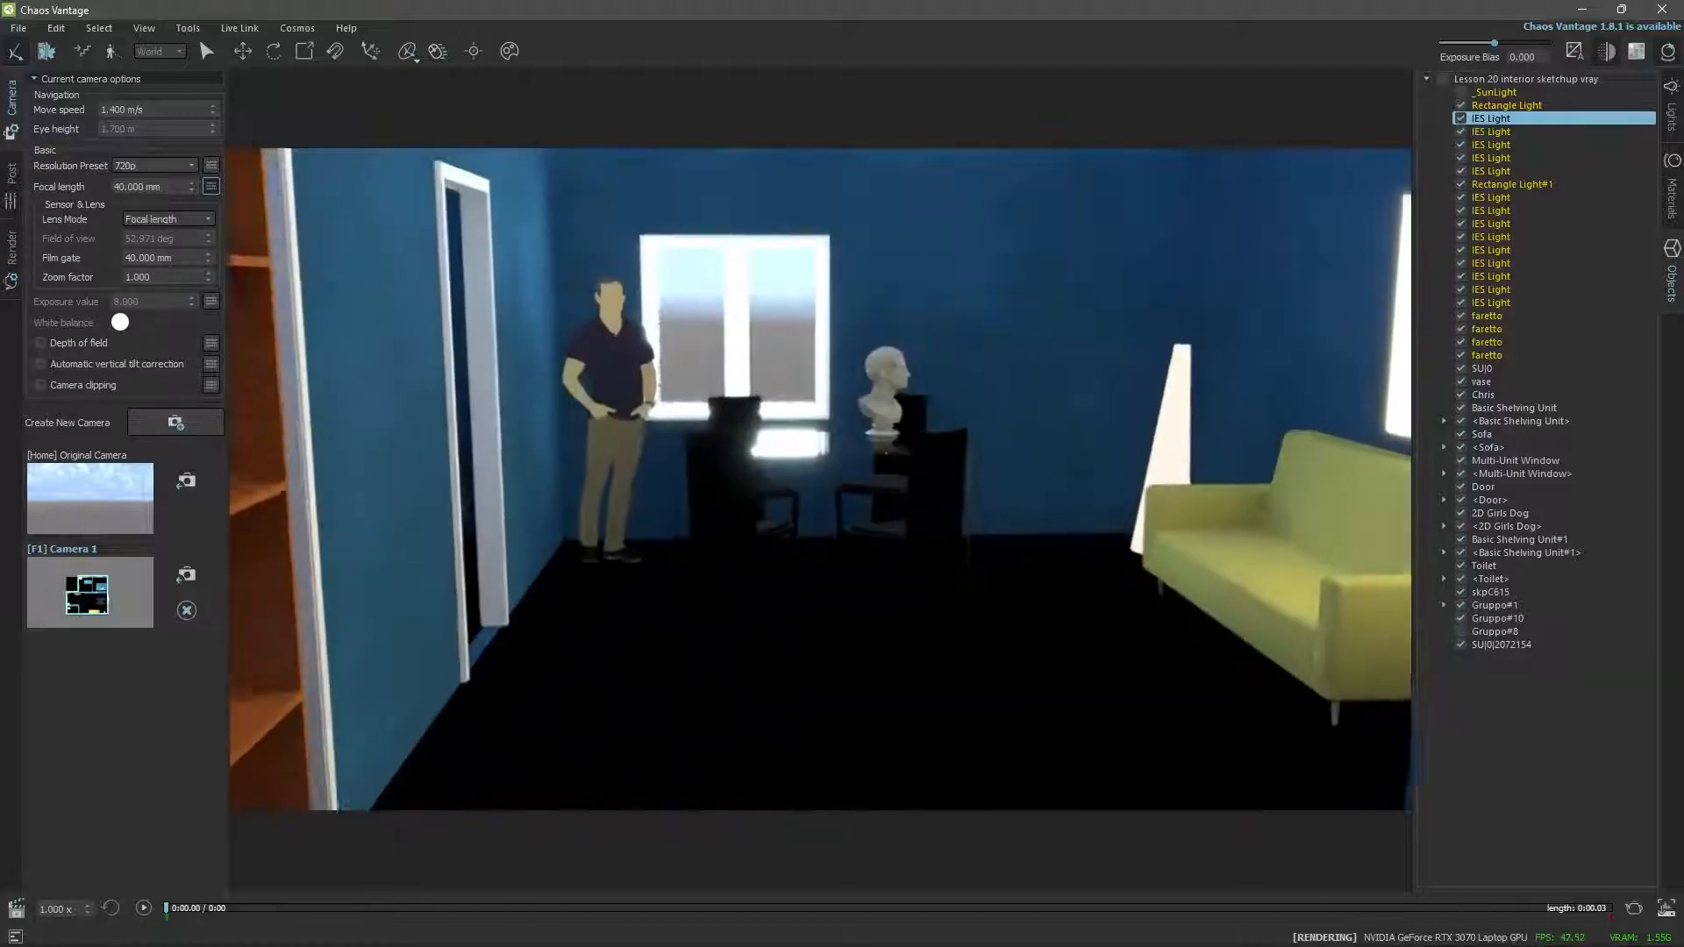
{"action": "left_click_drag", "start_coordinate": [820, 479], "coordinate": [800, 374]}
{"action": "key", "text": "q"}
{"action": "key", "text": "q"}
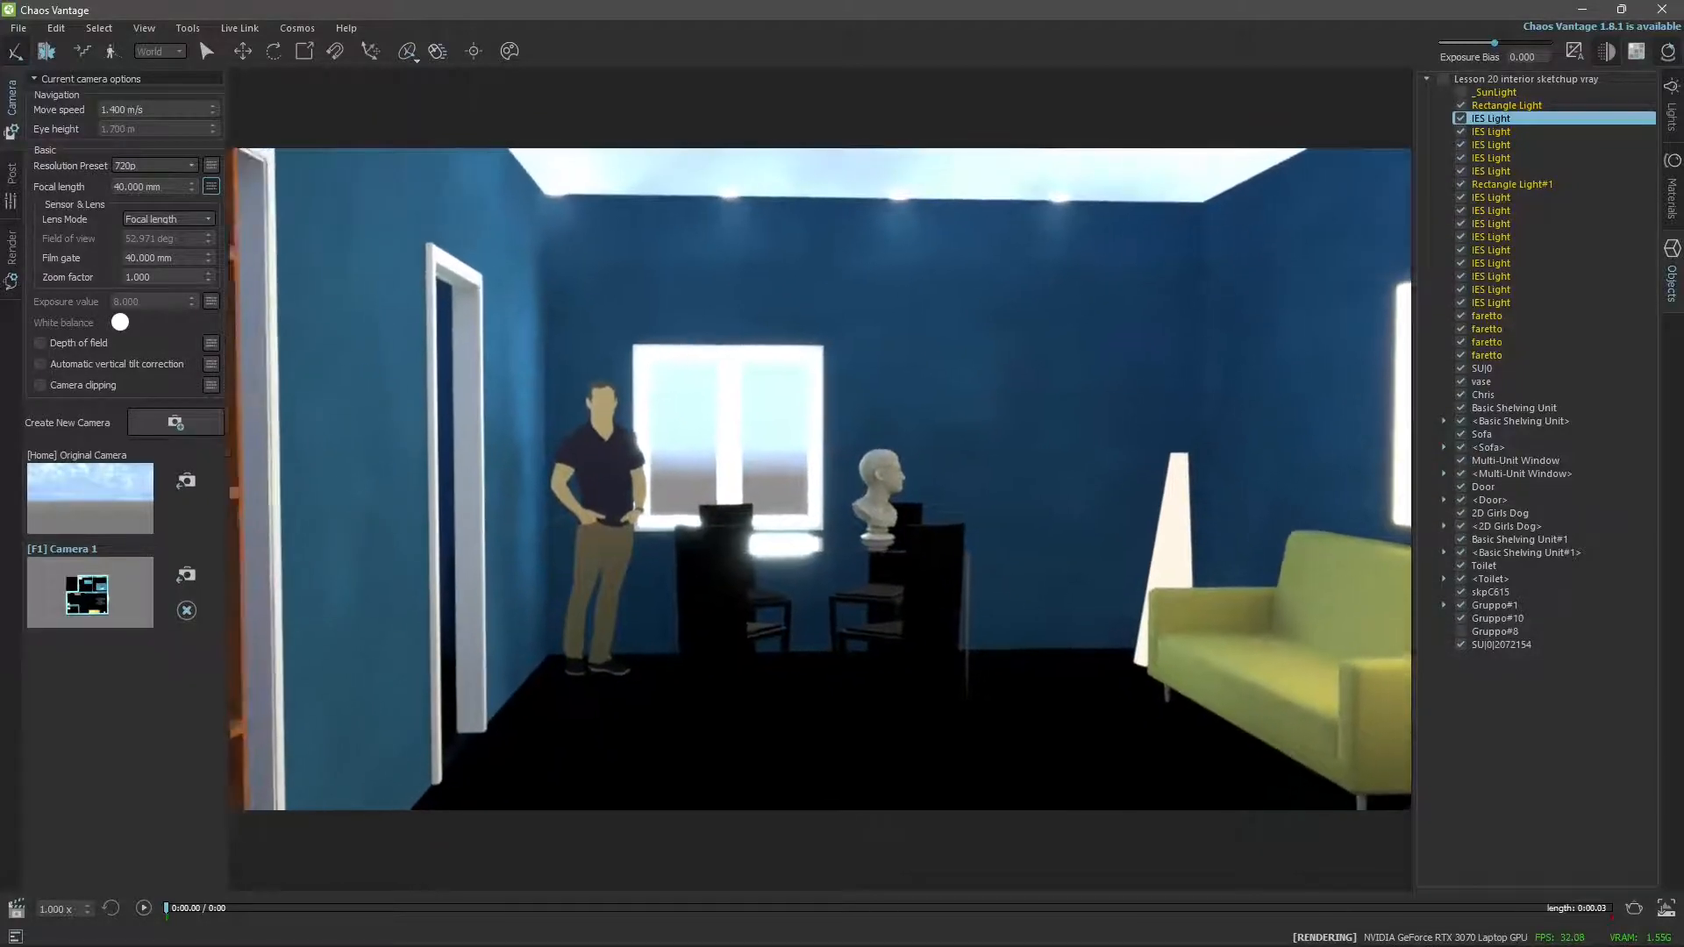
{"action": "key", "text": "d"}
{"action": "left_click_drag", "start_coordinate": [820, 479], "coordinate": [770, 485]}
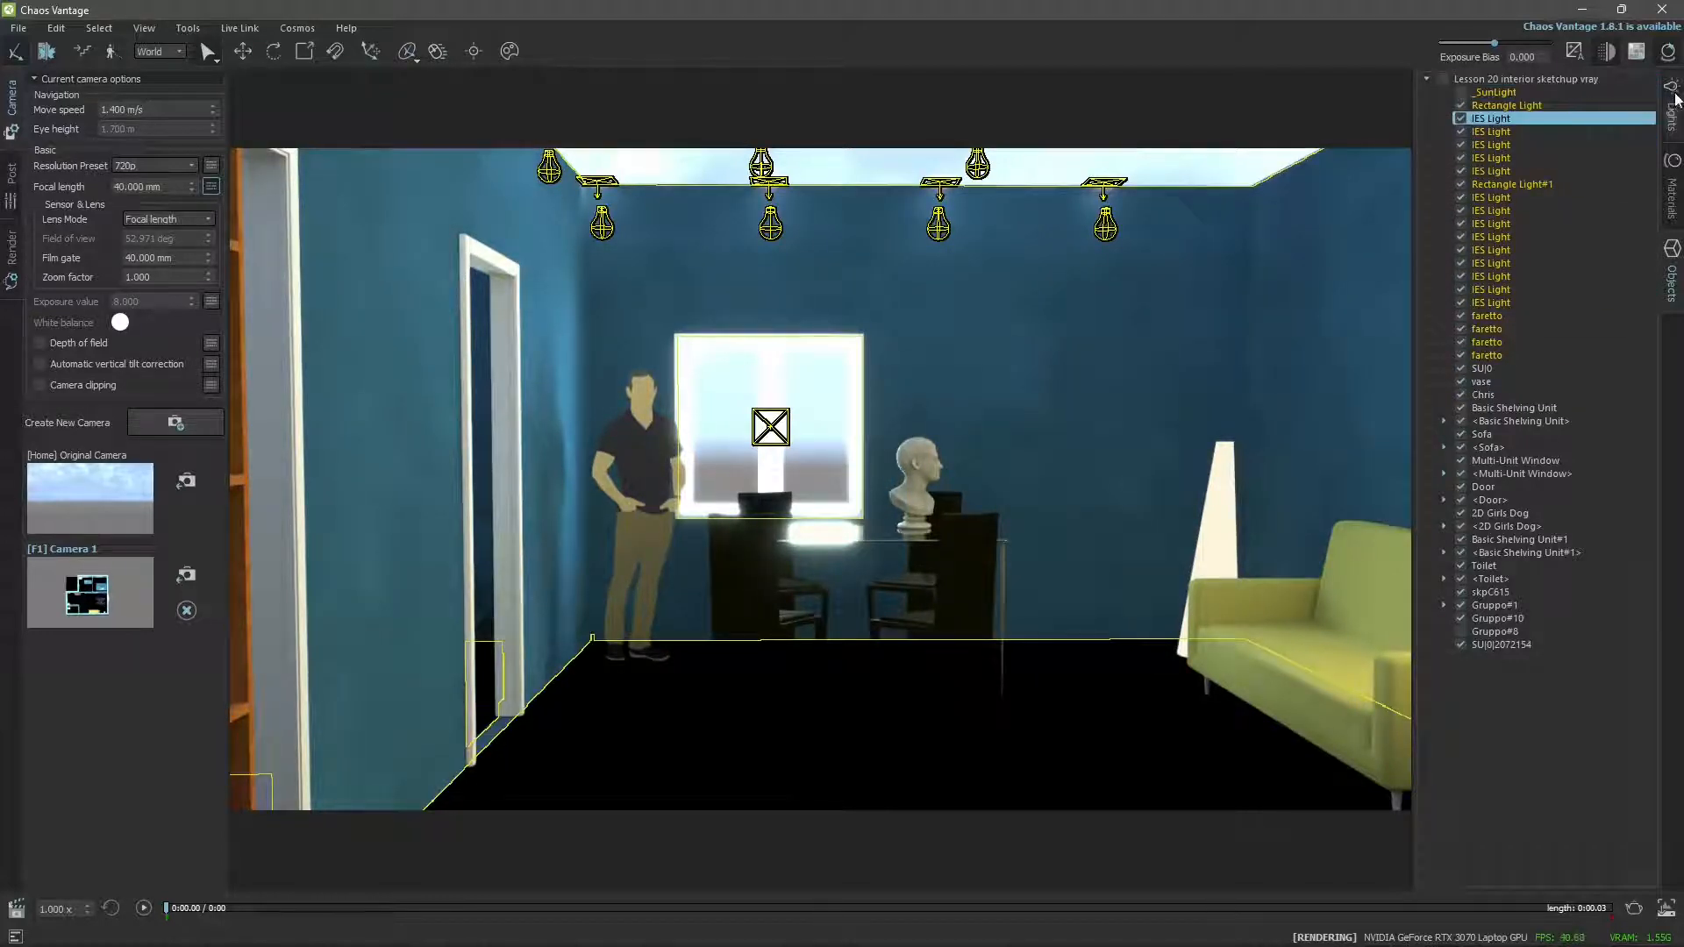
{"action": "left_click", "coordinate": [1460, 631]}
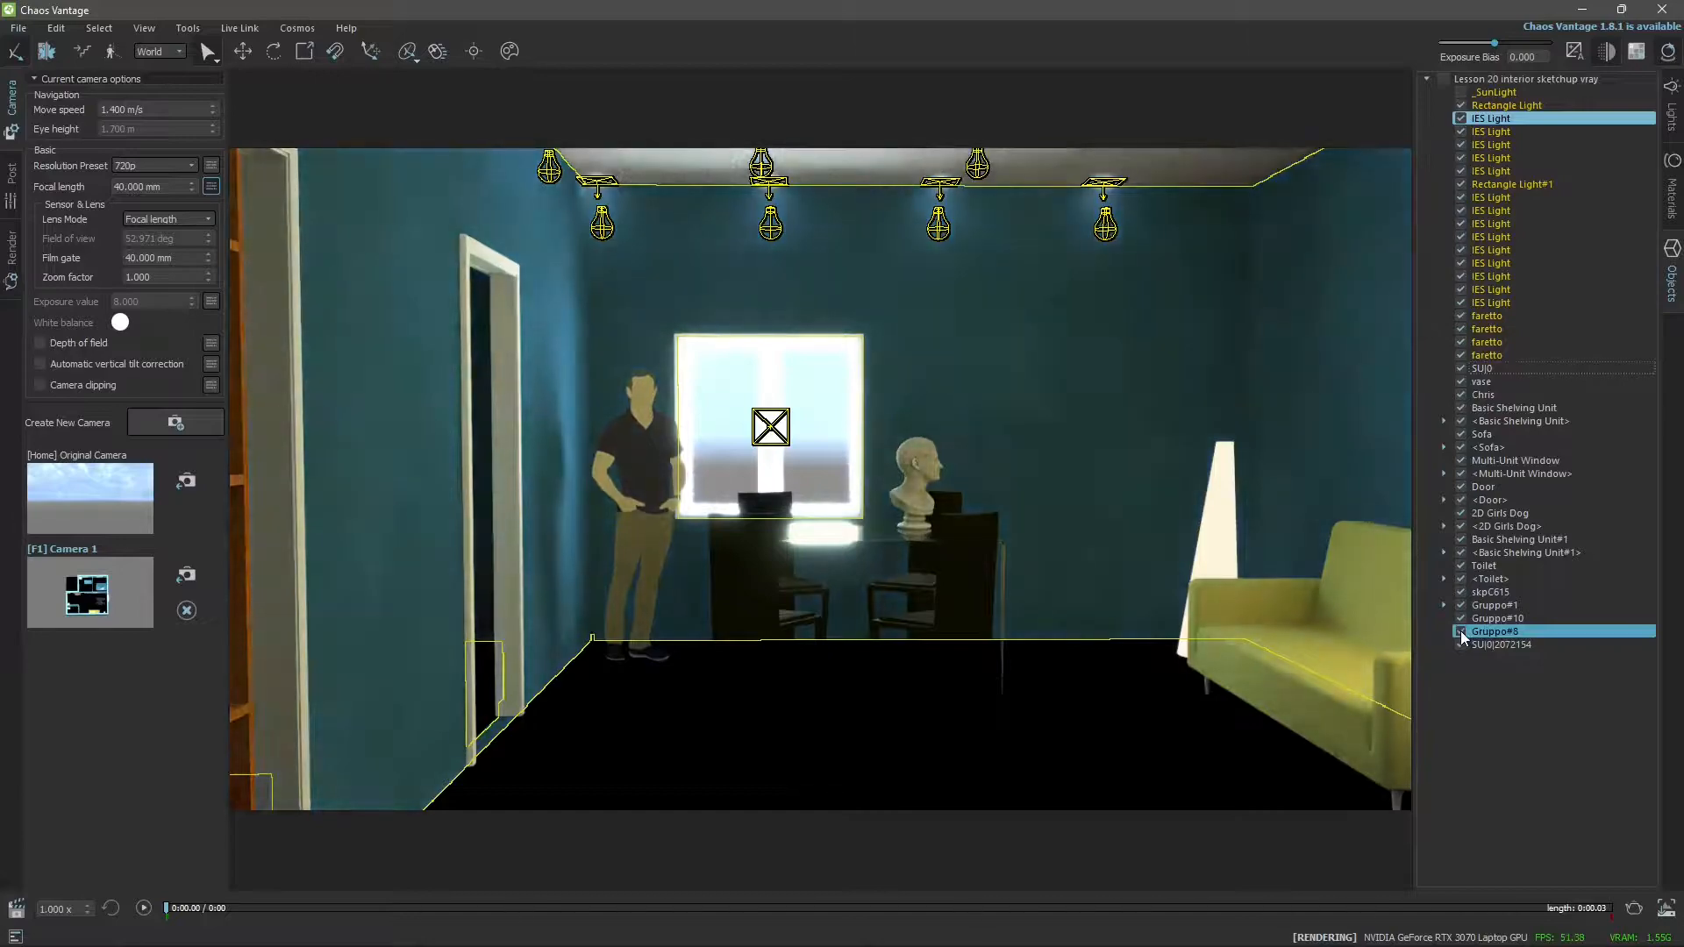